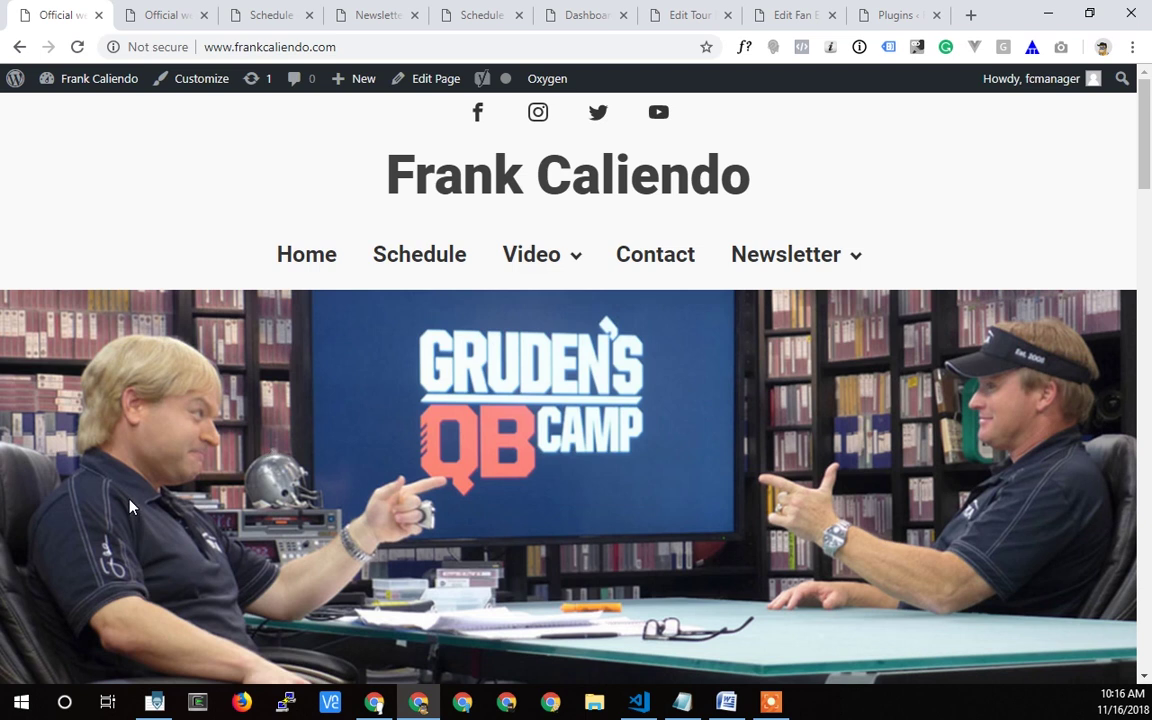
Step: Look over the live home page from the header down to the lower sections
mouse_move(768, 258)
scroll(143, 455, "down", 8)
scroll(143, 455, "up", 8)
Step: In the page builder, replace the word "Dates" with "dsfsdf" in the "Live Tour Dates" heading
left_click(168, 16)
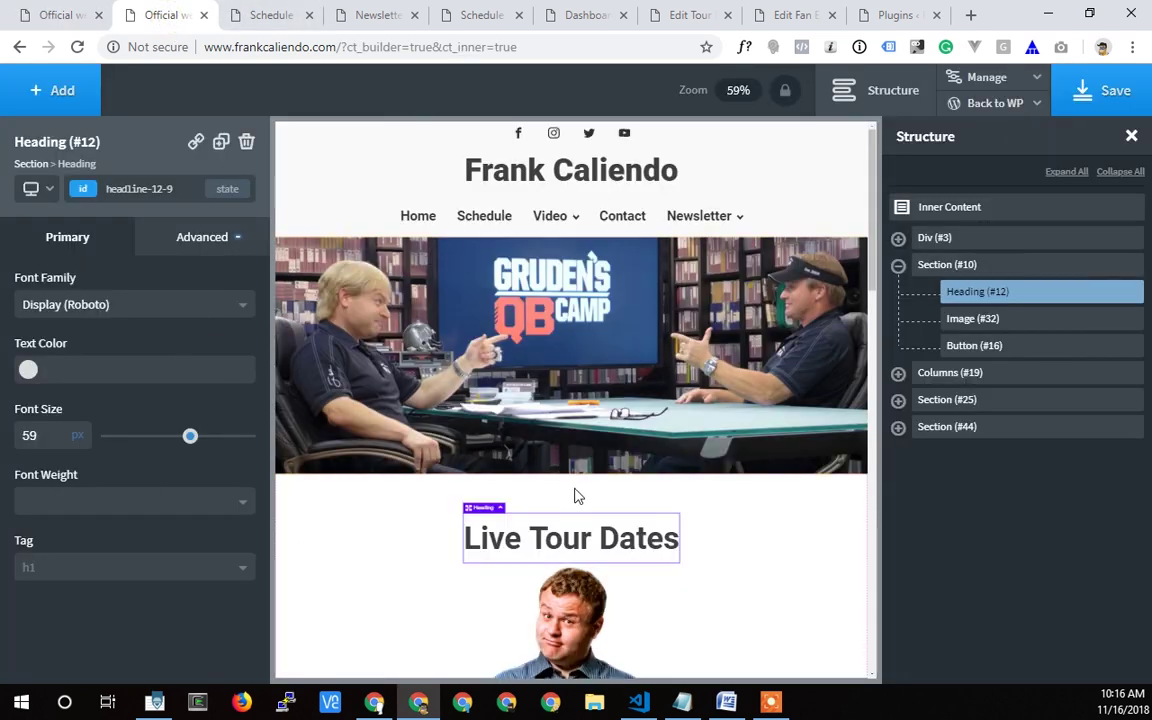
double_click(590, 540)
double_click(630, 540)
type("dsfsdf")
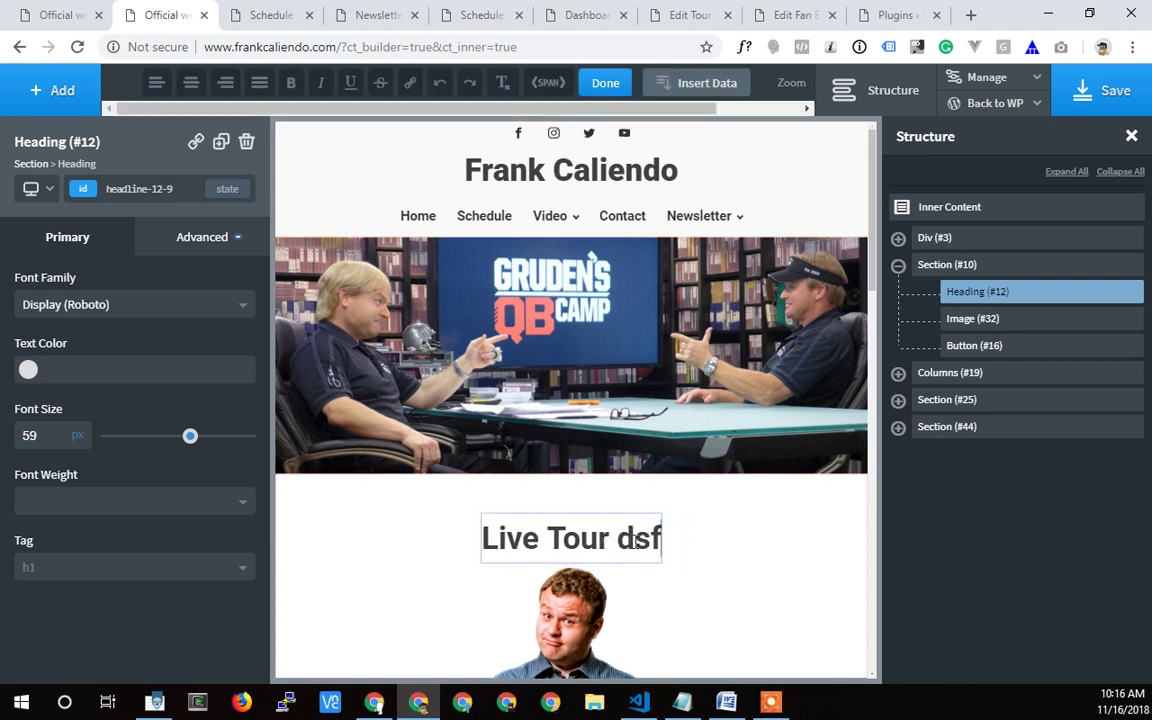
left_click(700, 540)
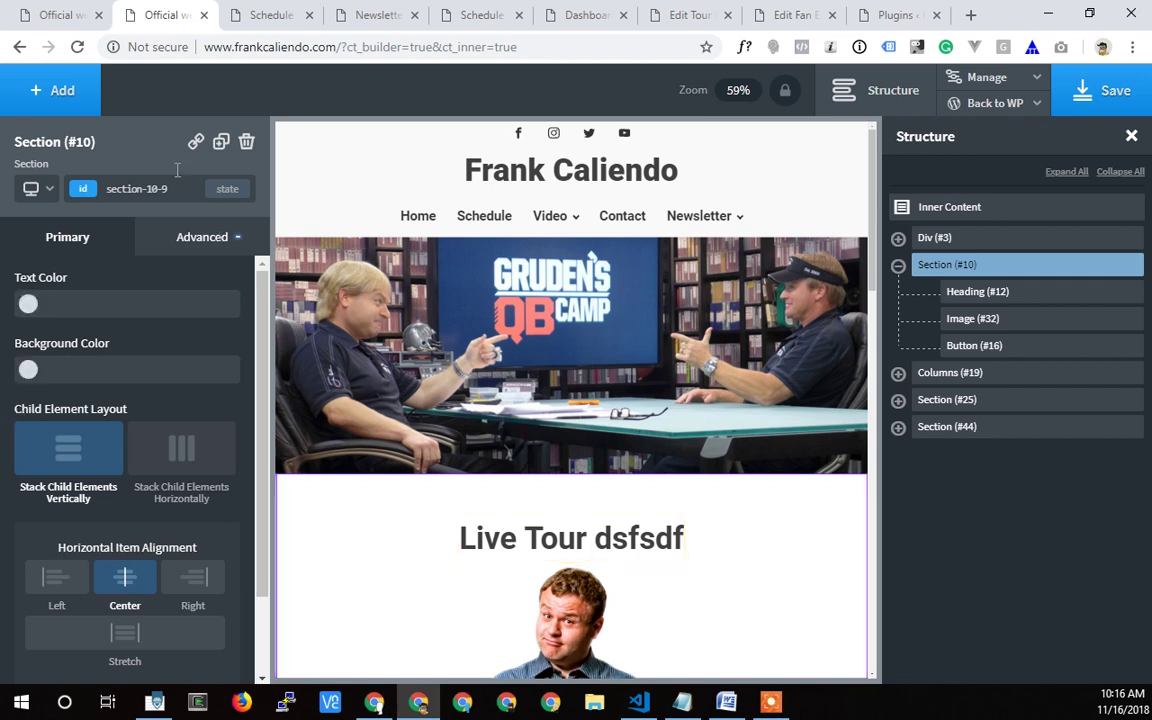
Step: Set the tour heading's text color to #e50000 and its font size to 81 px
left_click(506, 537)
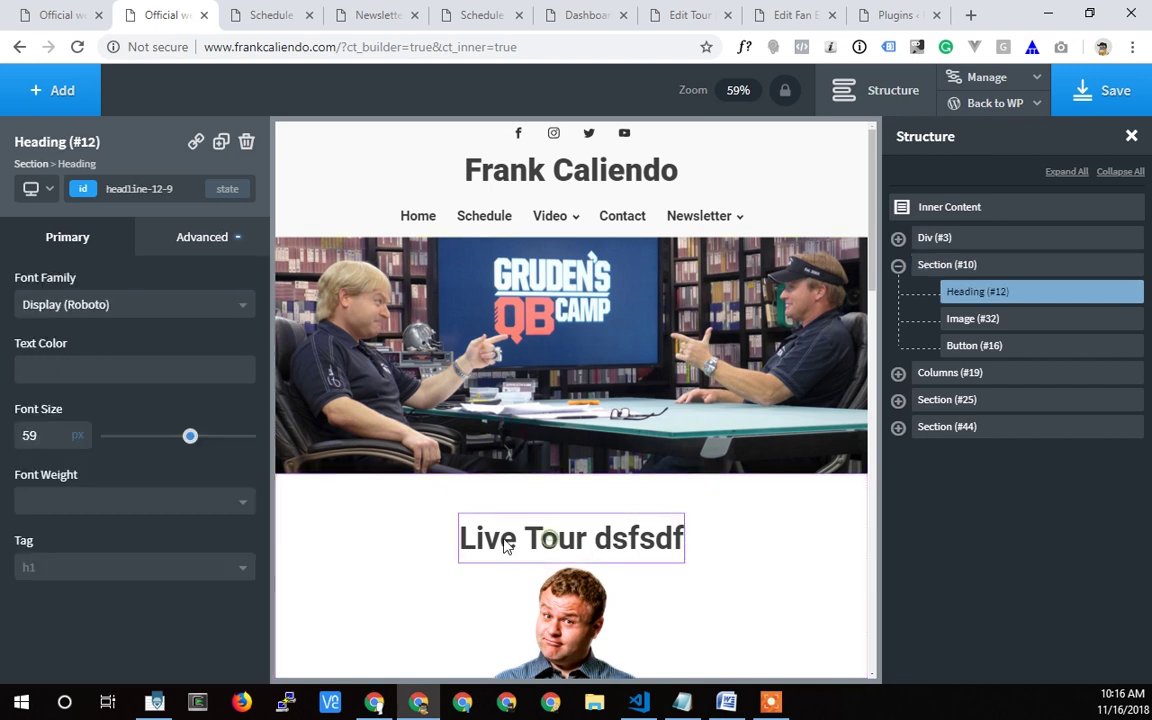
left_click(28, 368)
left_click(82, 437)
left_click(147, 407)
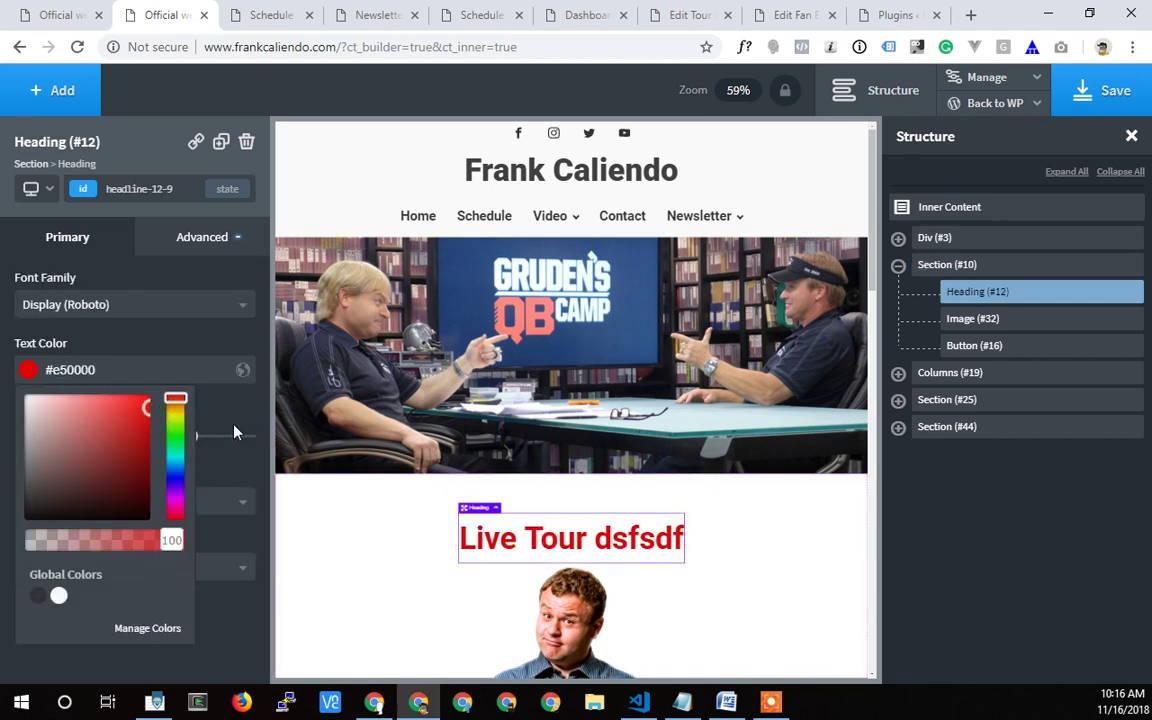
left_click(236, 410)
left_click_drag(188, 437, 221, 437)
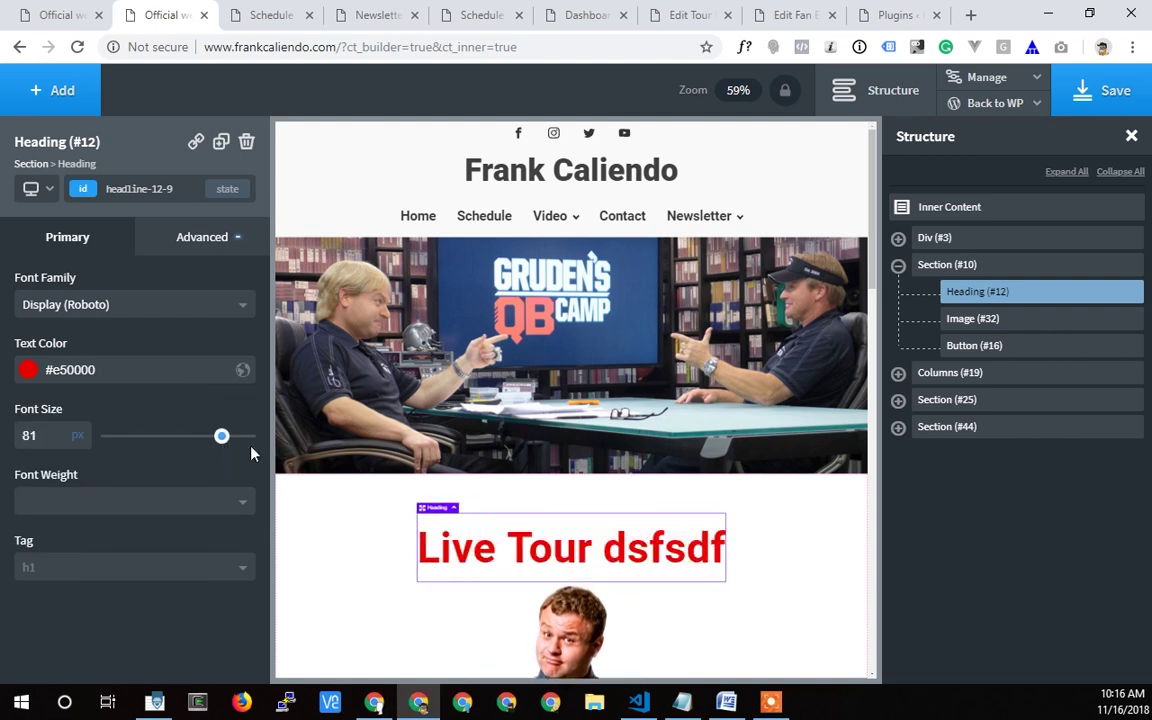
Step: Add empty space above and below the large banner image in the all-devices layout
left_click(566, 242)
left_click_drag(566, 242, 578, 415)
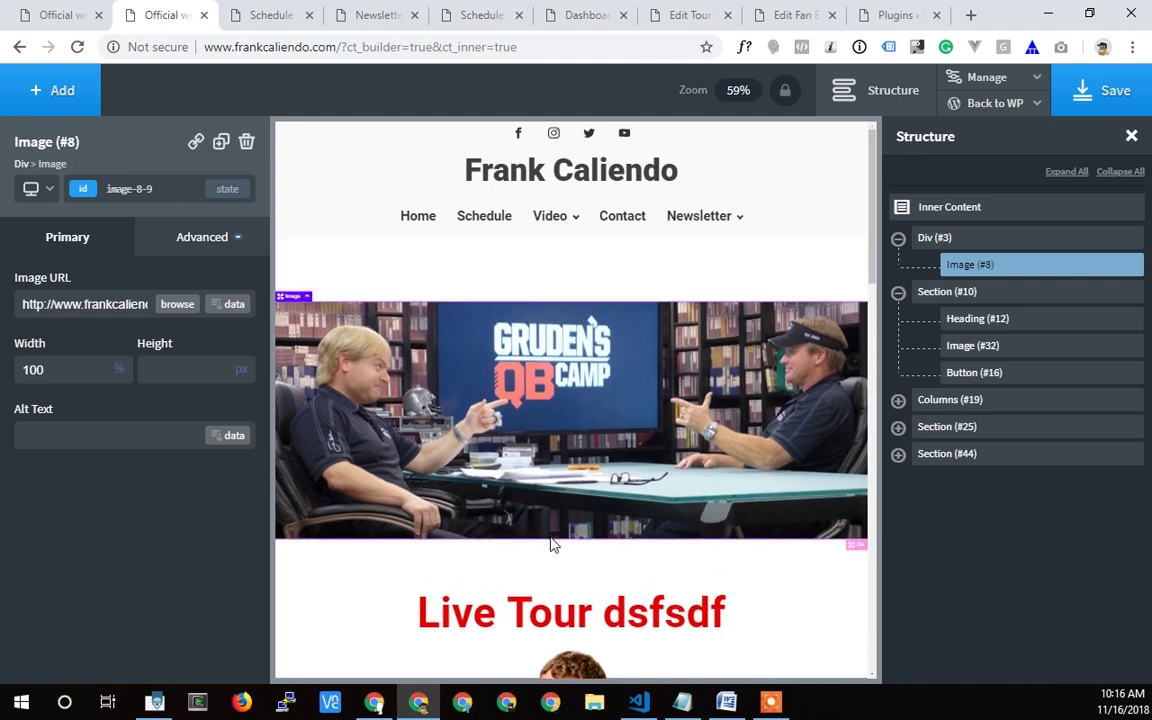
left_click_drag(553, 540, 558, 592)
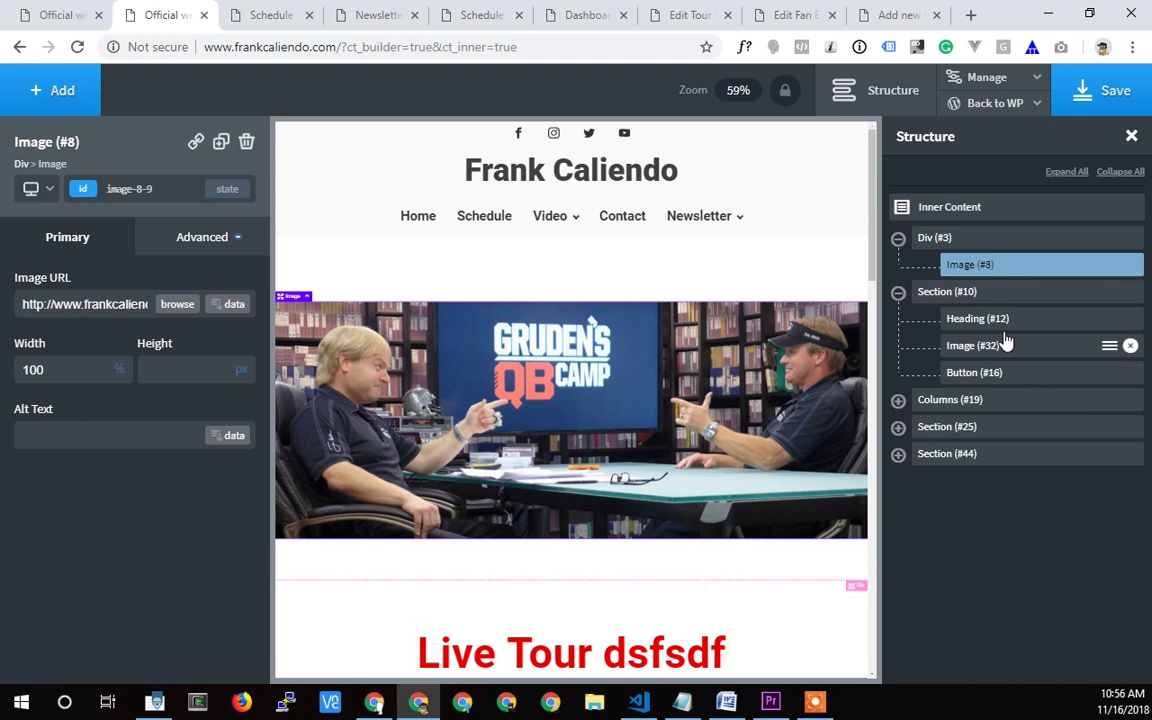
Step: For screens less than 992px, remove the spacing above and below the banner image
left_click(49, 188)
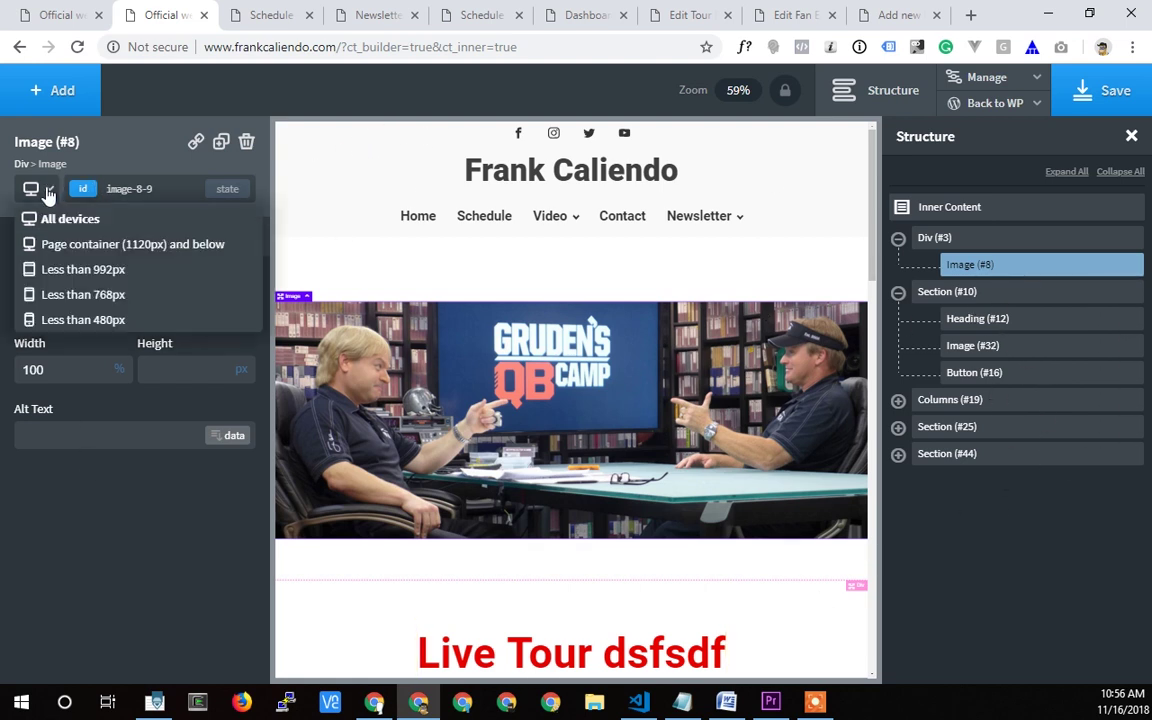
left_click(47, 275)
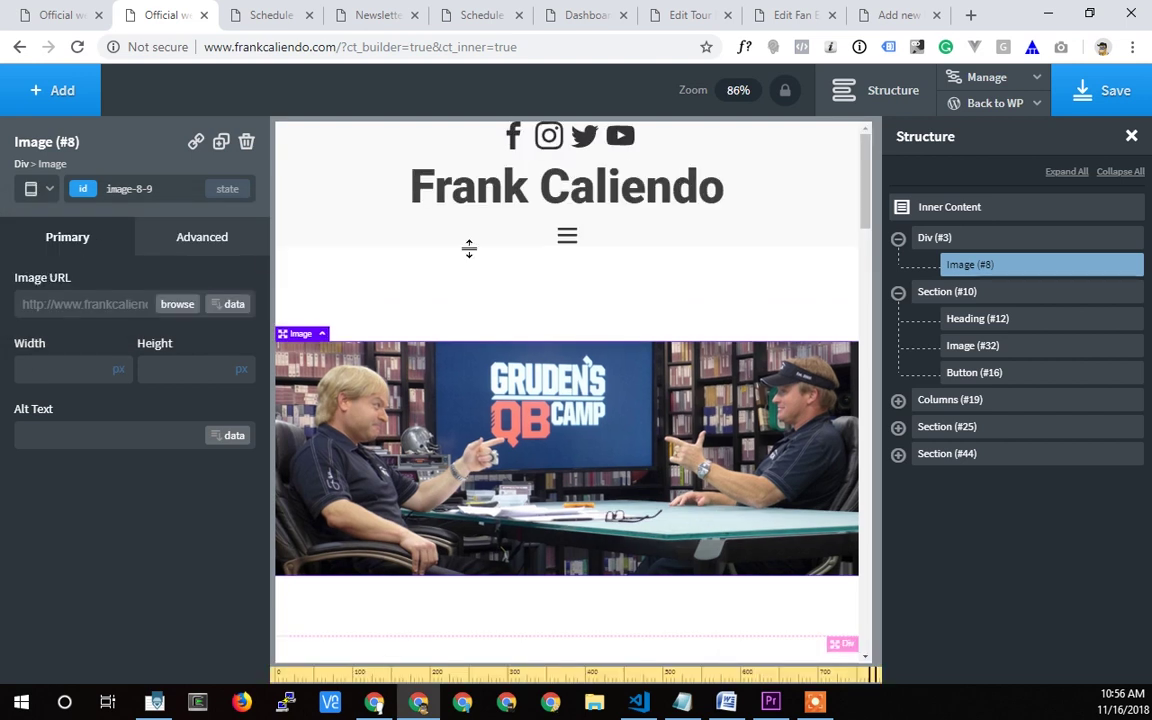
left_click_drag(566, 334, 550, 258)
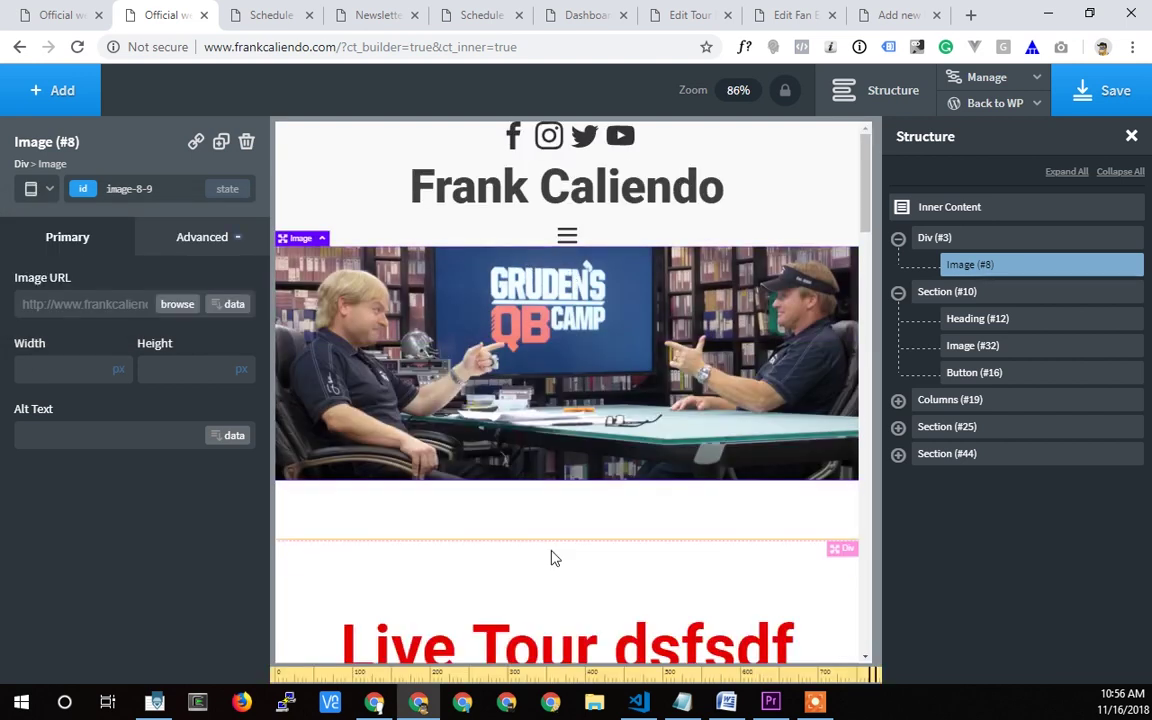
left_click_drag(555, 526, 560, 478)
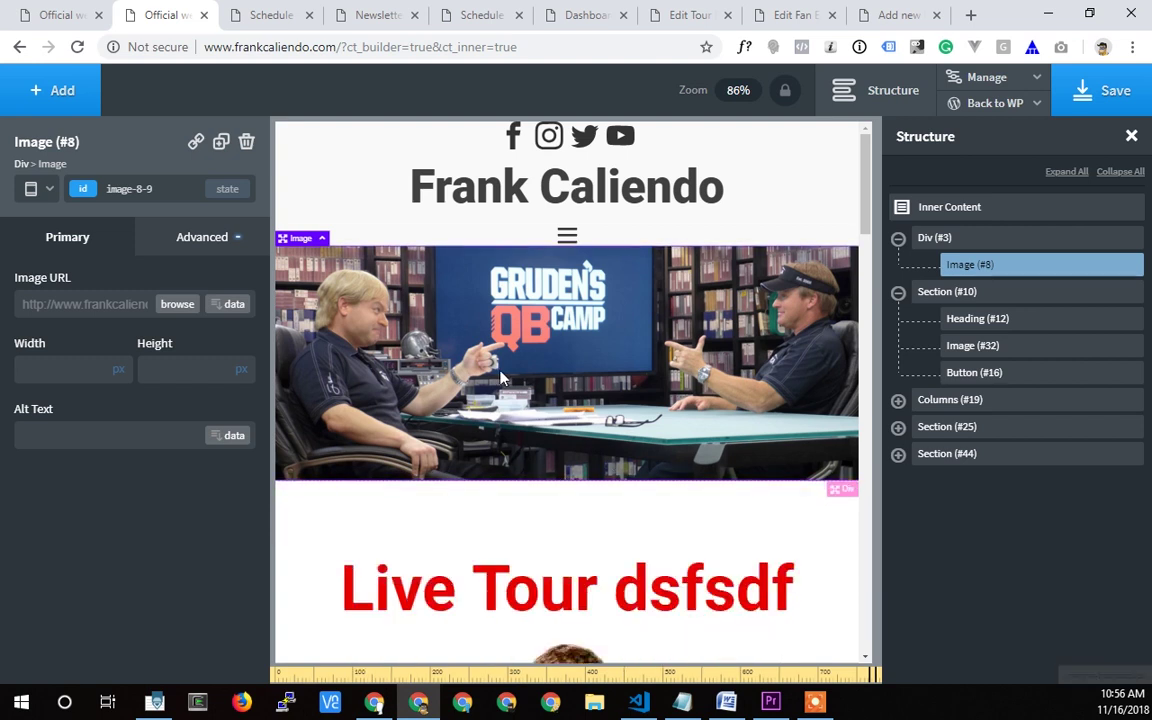
Step: For screens less than 768px, set the tour heading's font size to 26 px
left_click(47, 188)
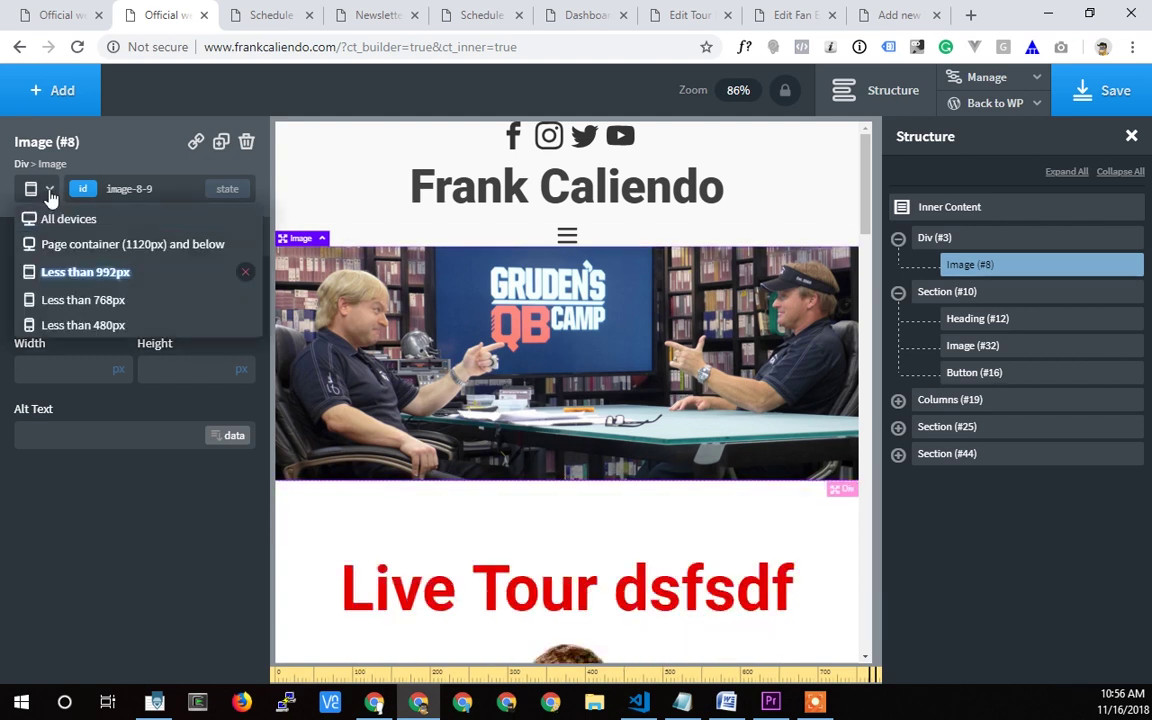
left_click(55, 272)
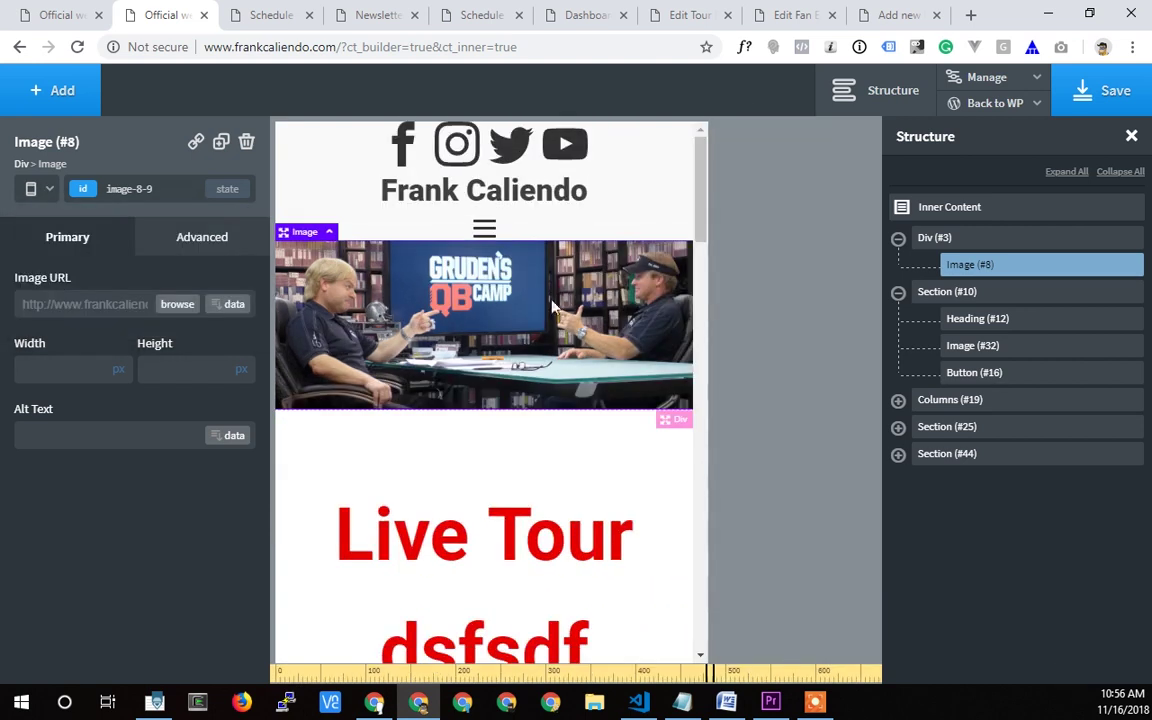
scroll(527, 548, "down", 1)
left_click(527, 548)
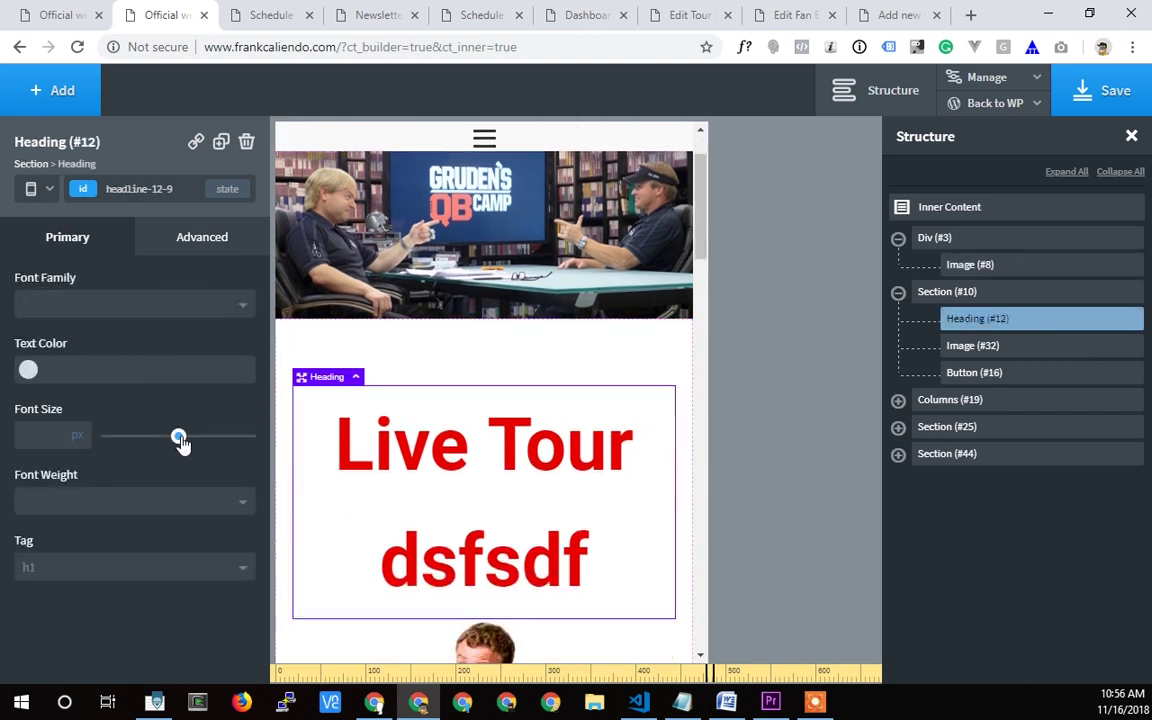
left_click_drag(181, 443, 144, 437)
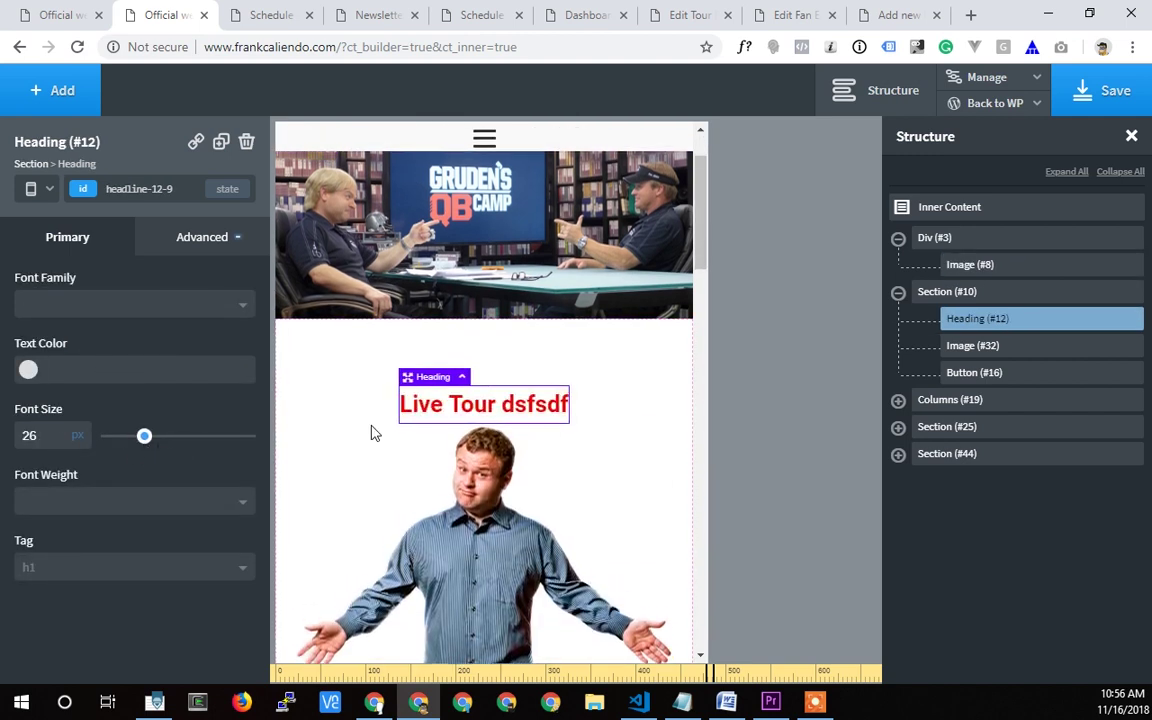
Step: Compare the page layout for all devices, less than 480px and less than 768px
scroll(617, 355, "up", 1)
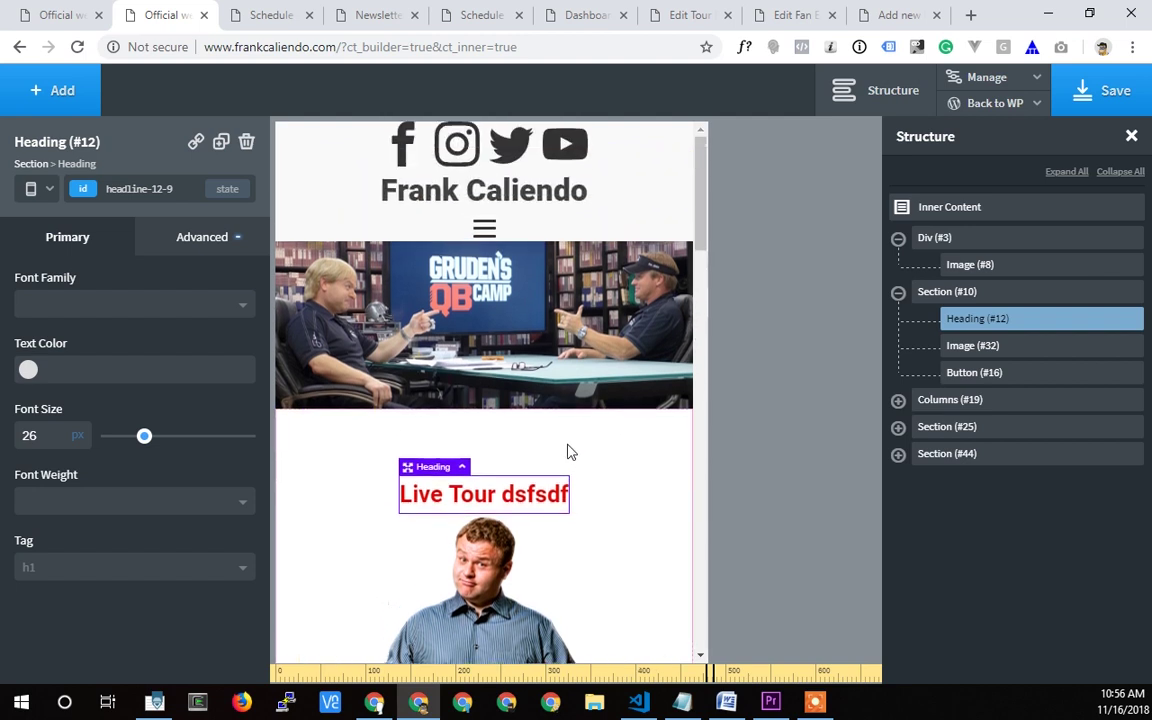
left_click(45, 188)
left_click(45, 220)
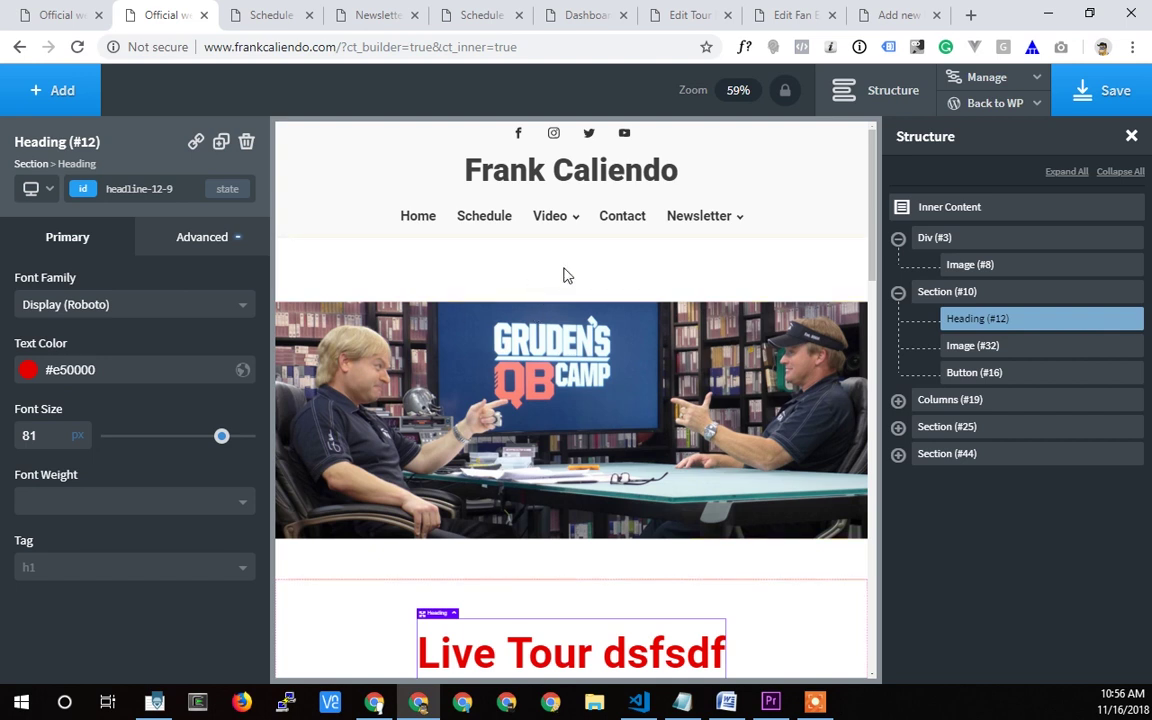
left_click(45, 188)
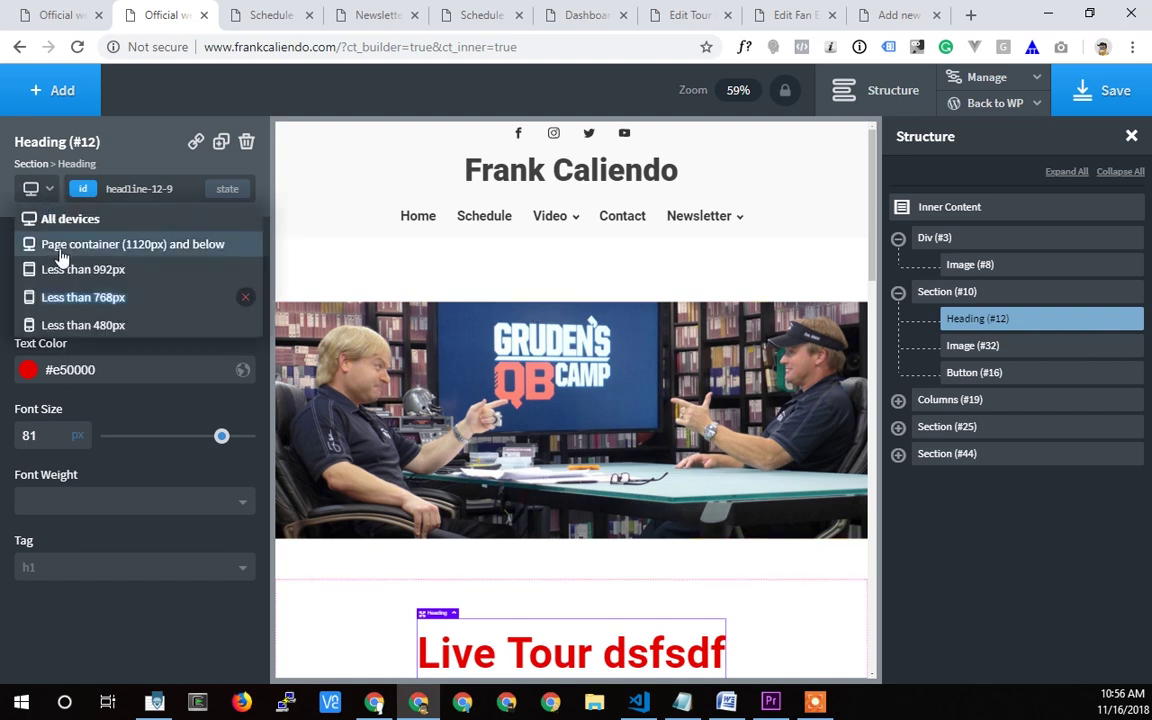
left_click(72, 327)
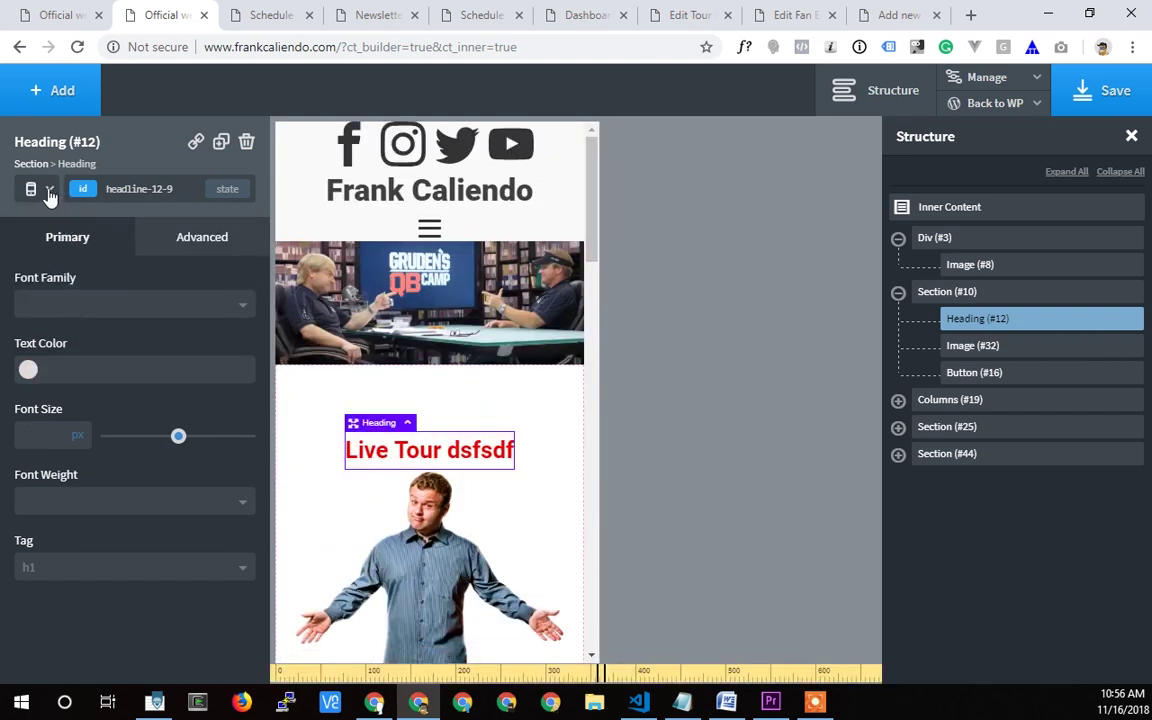
left_click(47, 190)
left_click(24, 298)
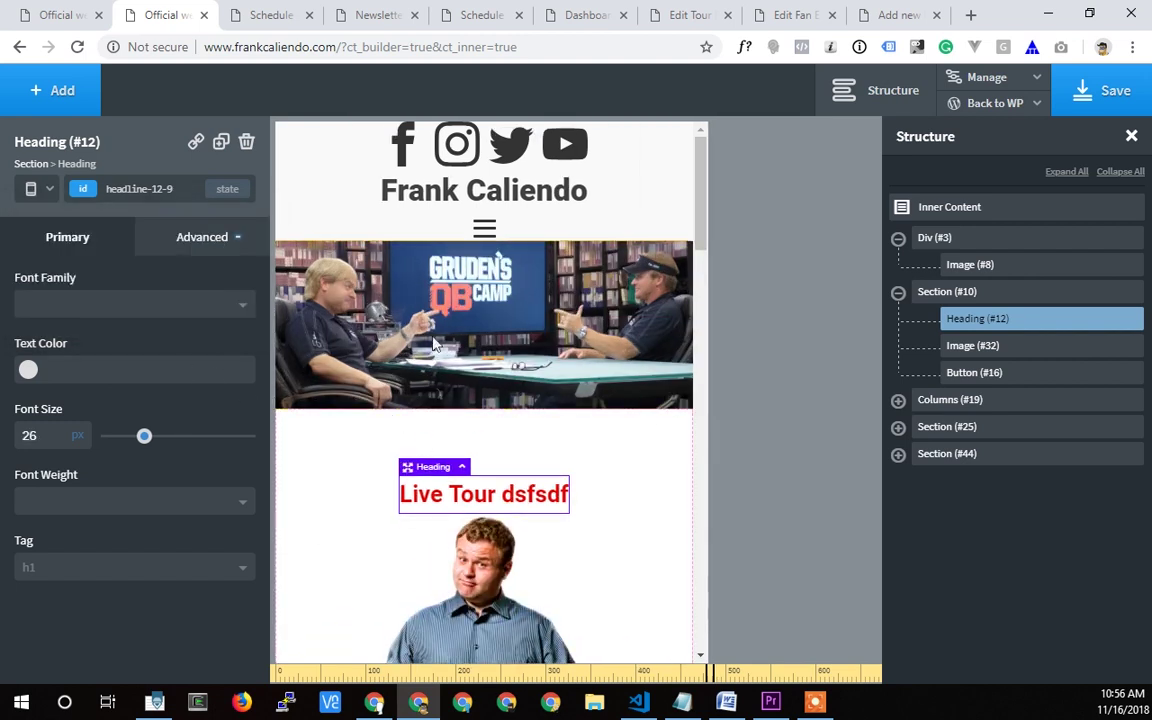
scroll(450, 480, "down", 3)
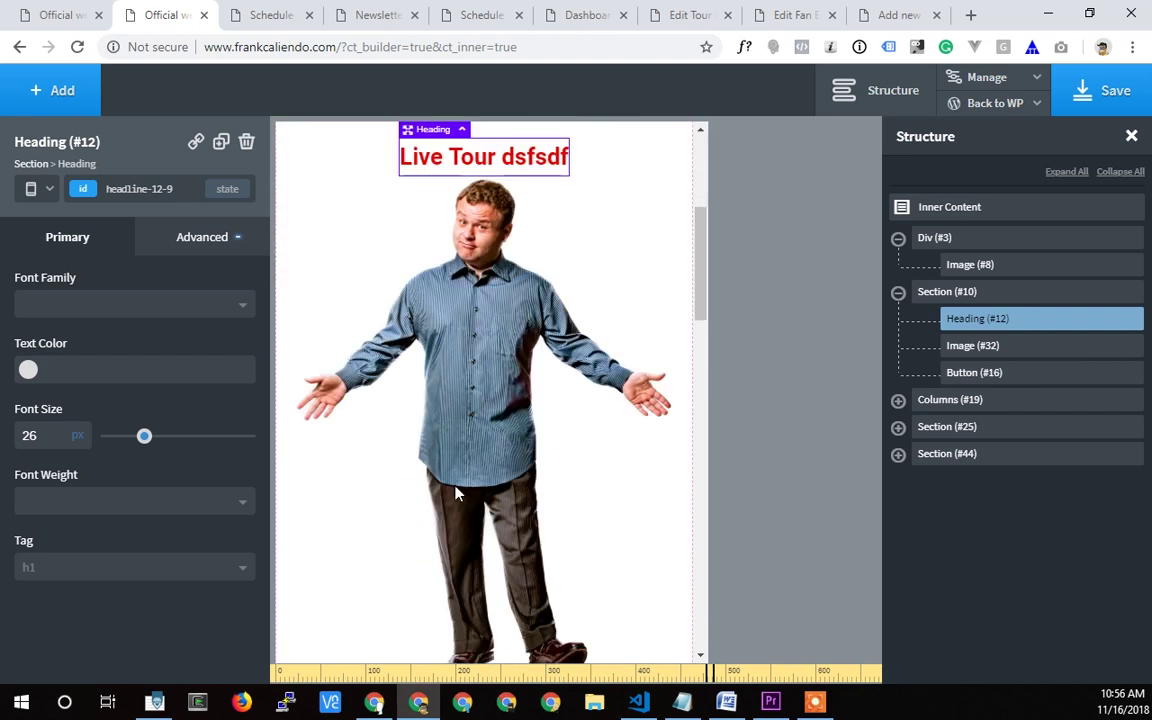
scroll(457, 488, "down", 1)
scroll(470, 440, "up", 3)
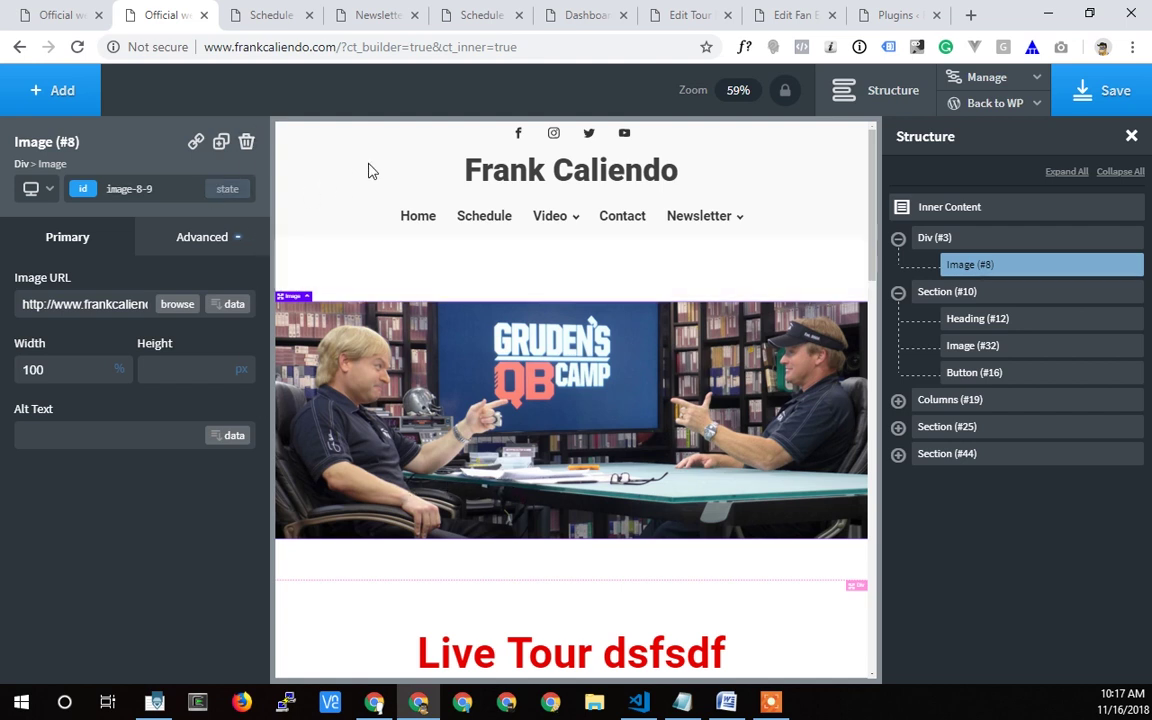
Step: Examine the tour dates and ticket links listed on the live Schedule page
left_click(267, 25)
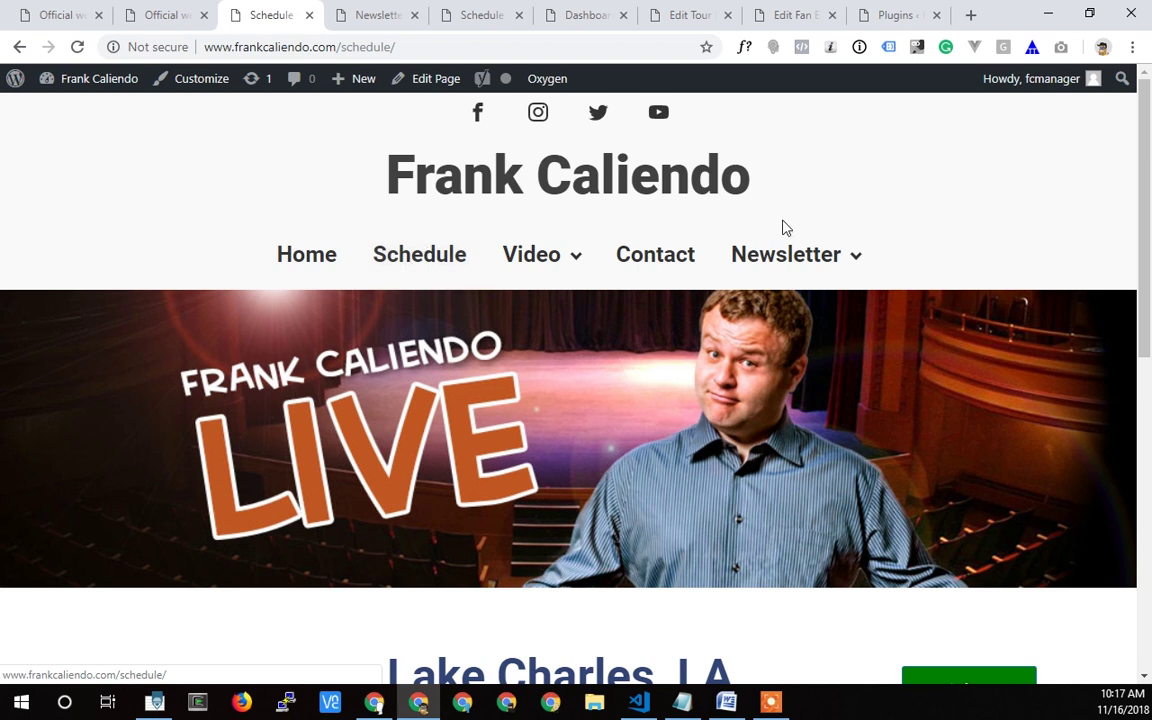
mouse_move(834, 262)
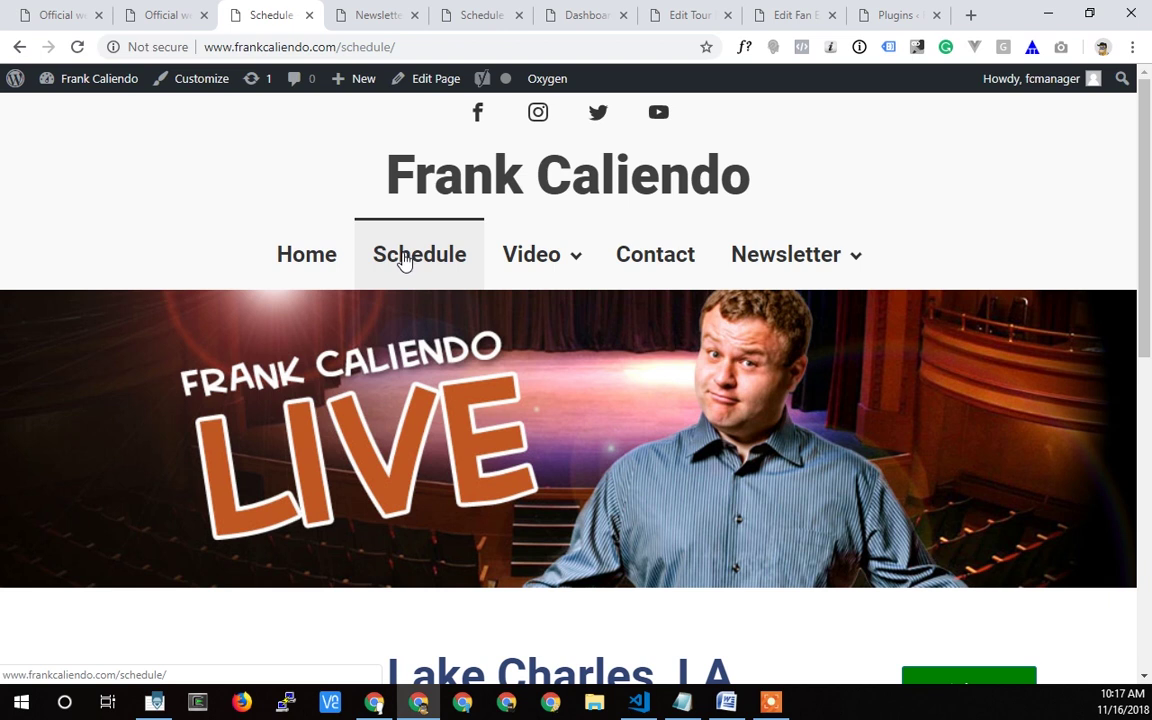
scroll(419, 319, "down", 2)
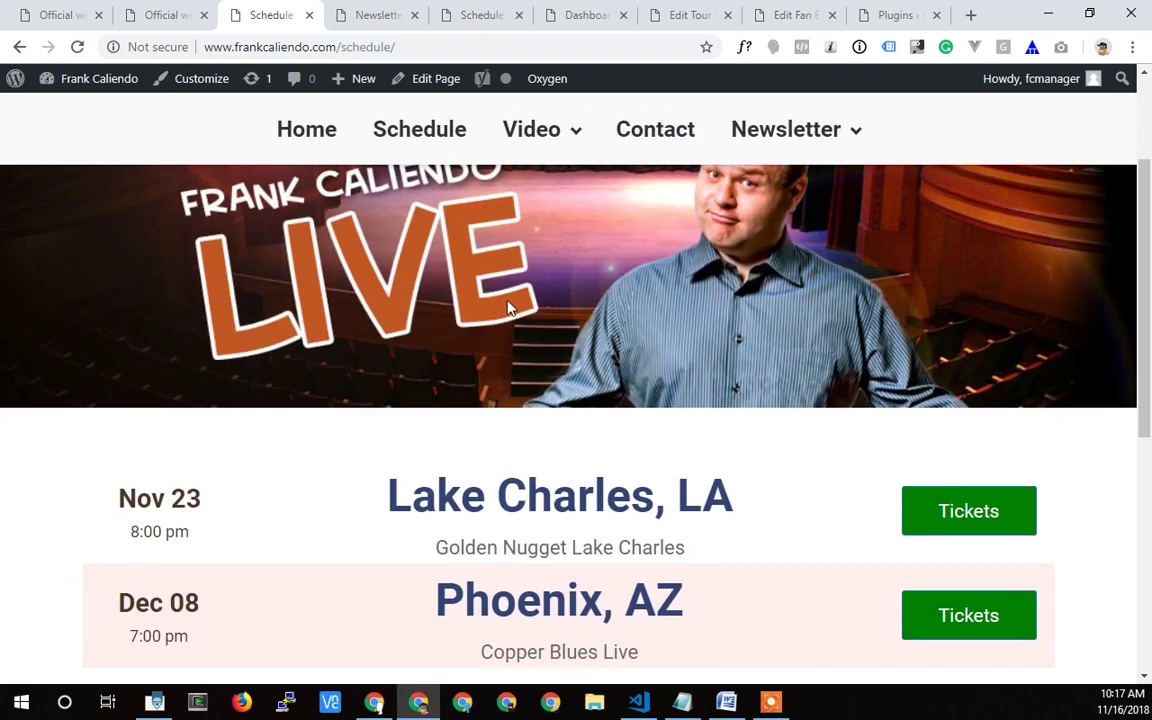
scroll(675, 509, "down", 1)
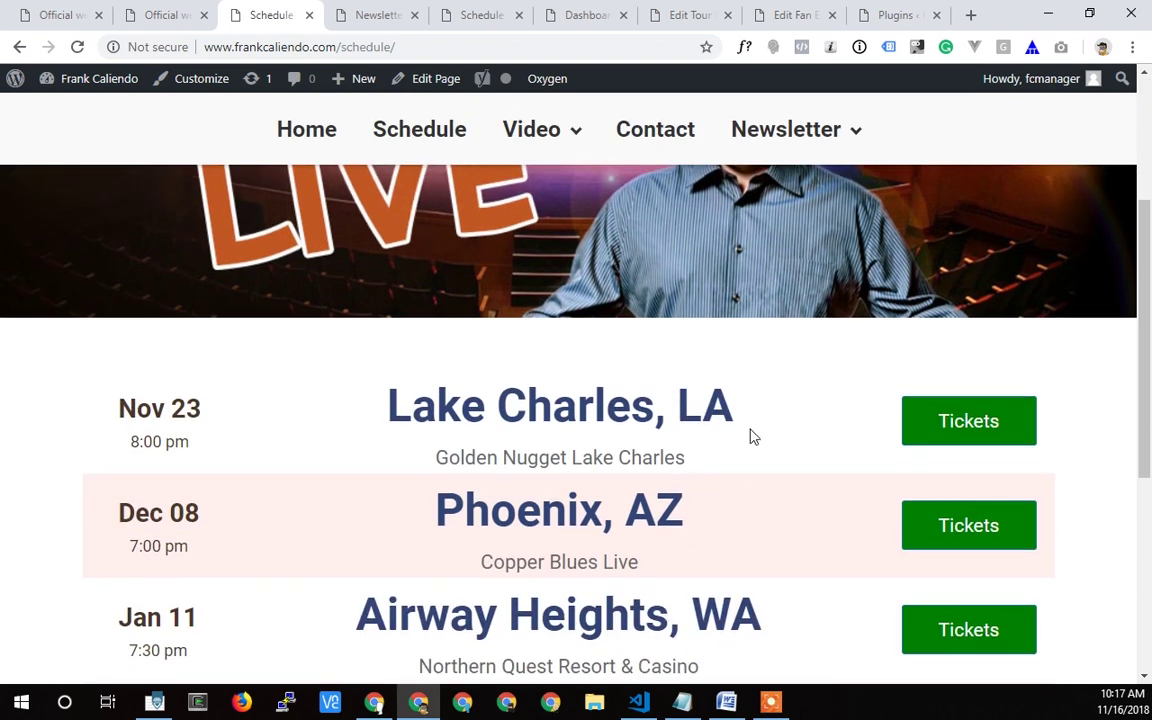
scroll(543, 503, "up", 3)
scroll(500, 483, "down", 1)
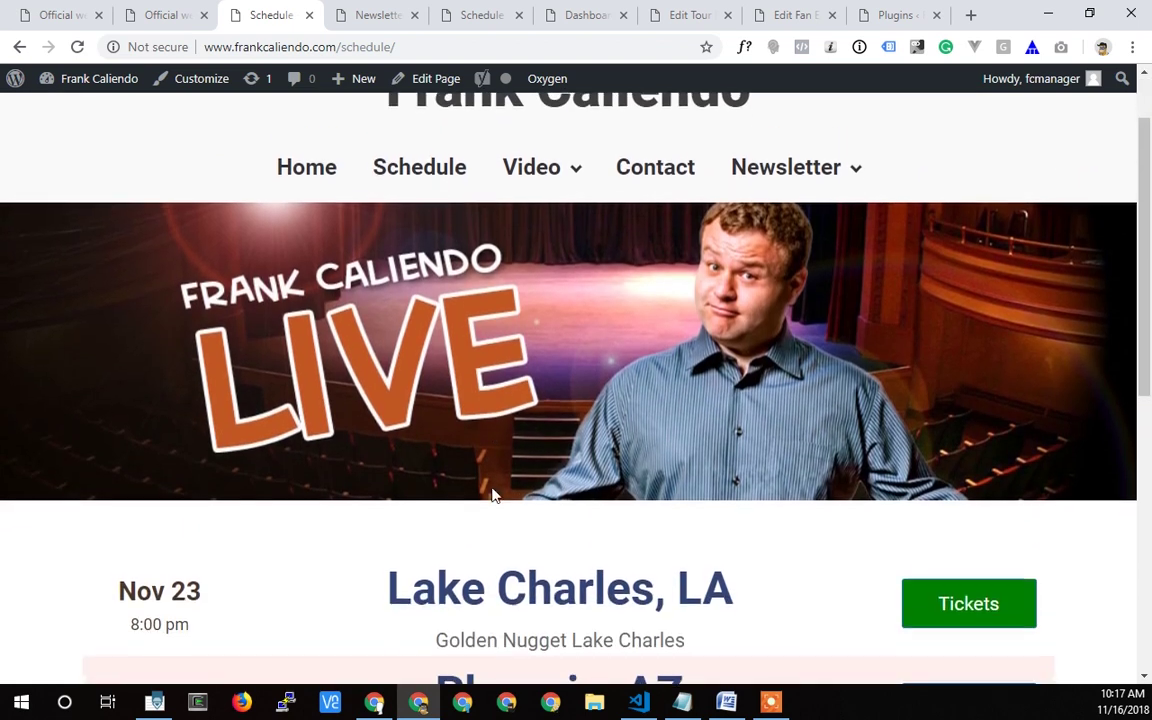
scroll(603, 553, "down", 1)
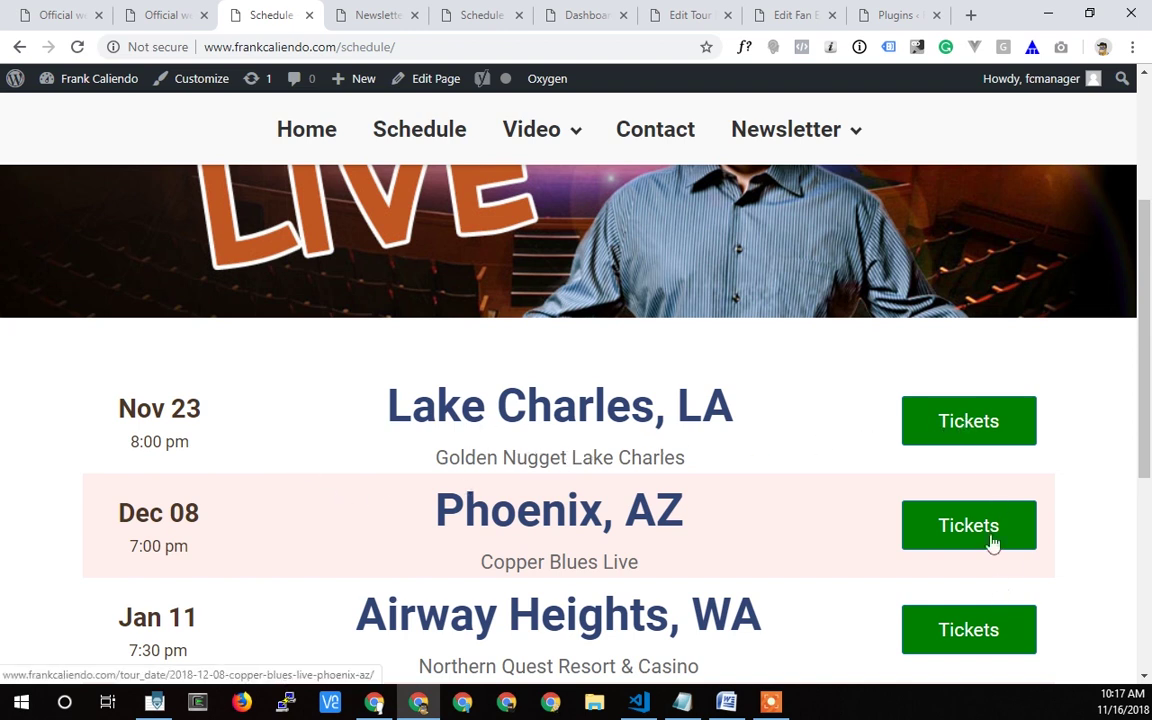
scroll(963, 530, "down", 2)
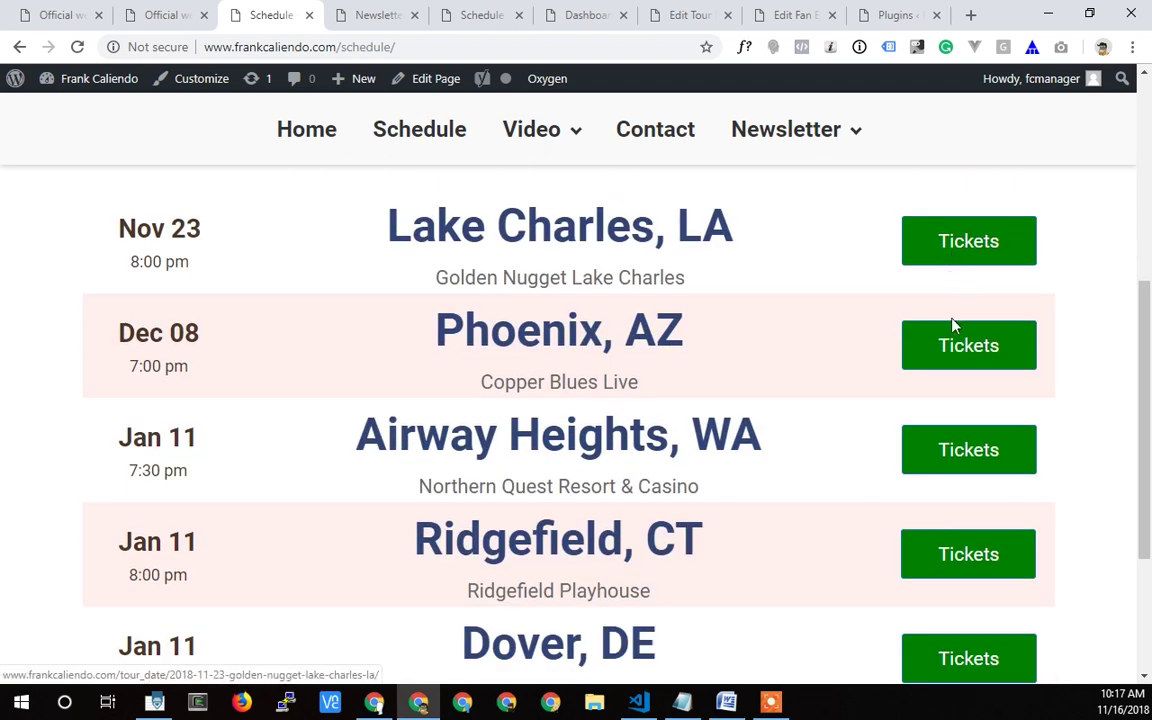
scroll(984, 563, "up", 2)
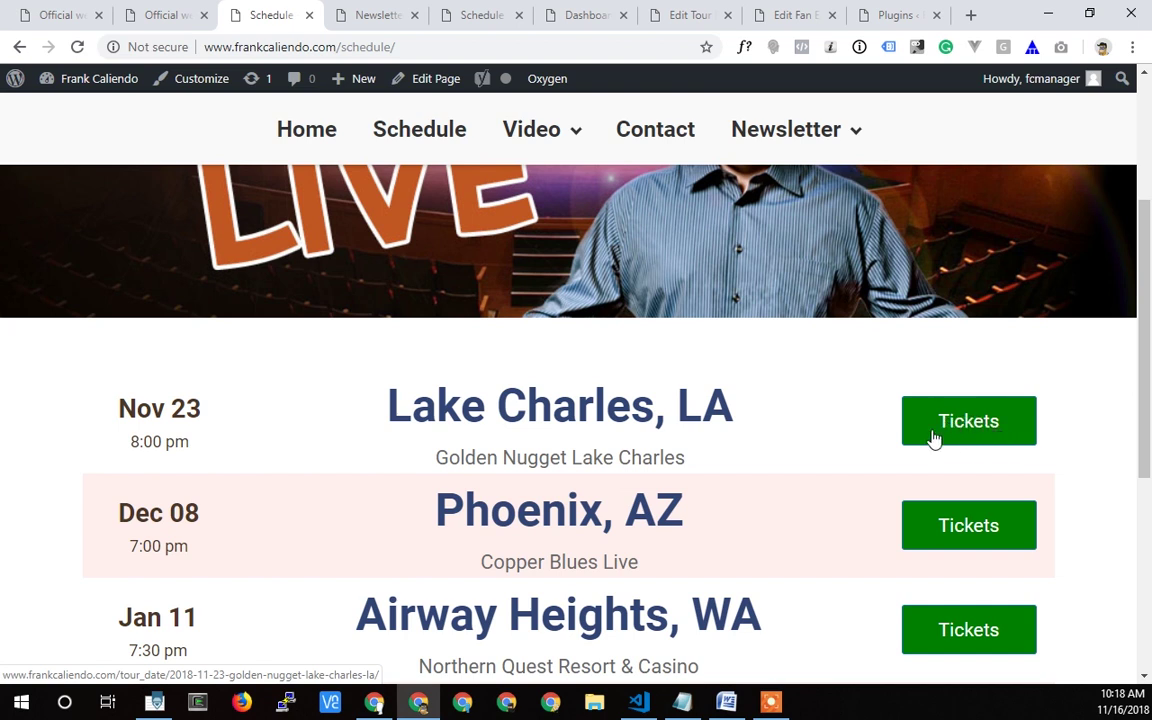
Step: View the ticket detail pages of the Nov 23 Lake Charles show and the Dec 08 Phoenix show
left_click(995, 434)
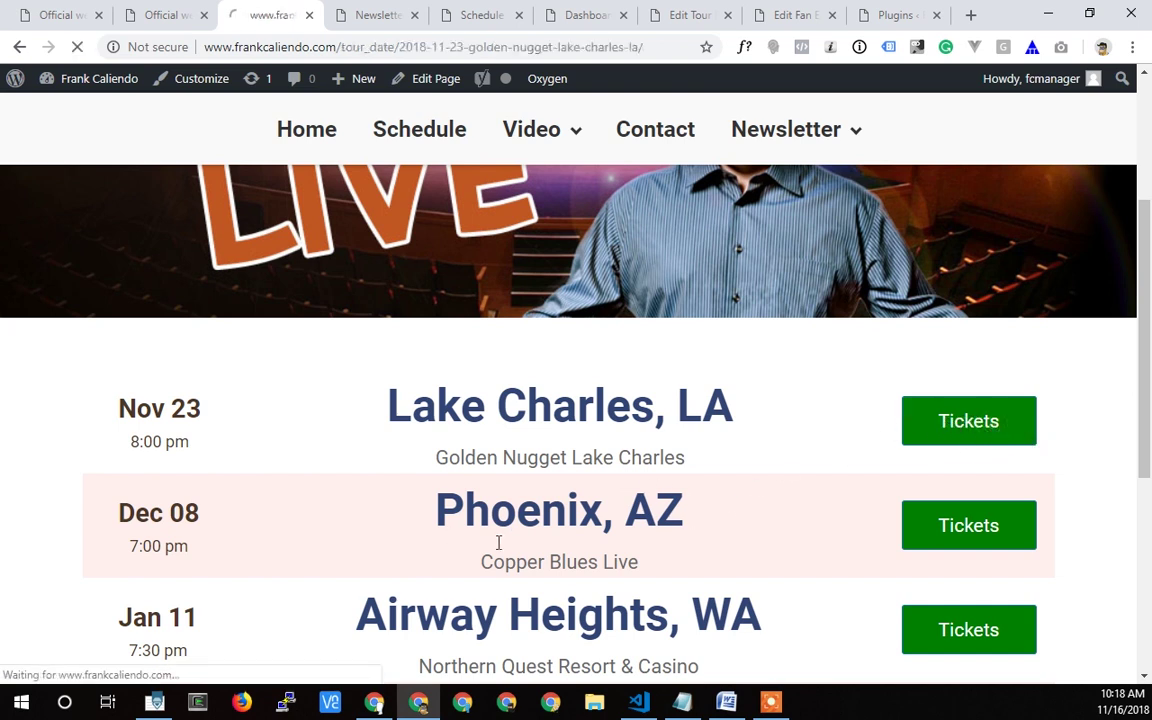
scroll(515, 530, "down", 3)
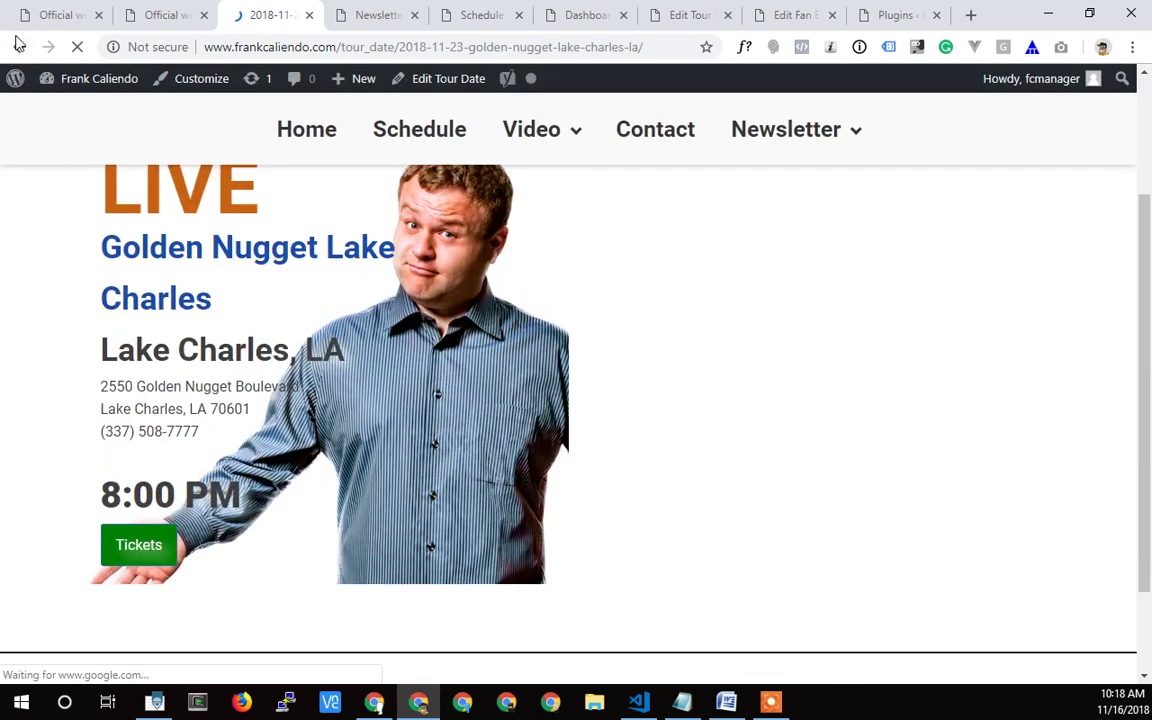
left_click(19, 46)
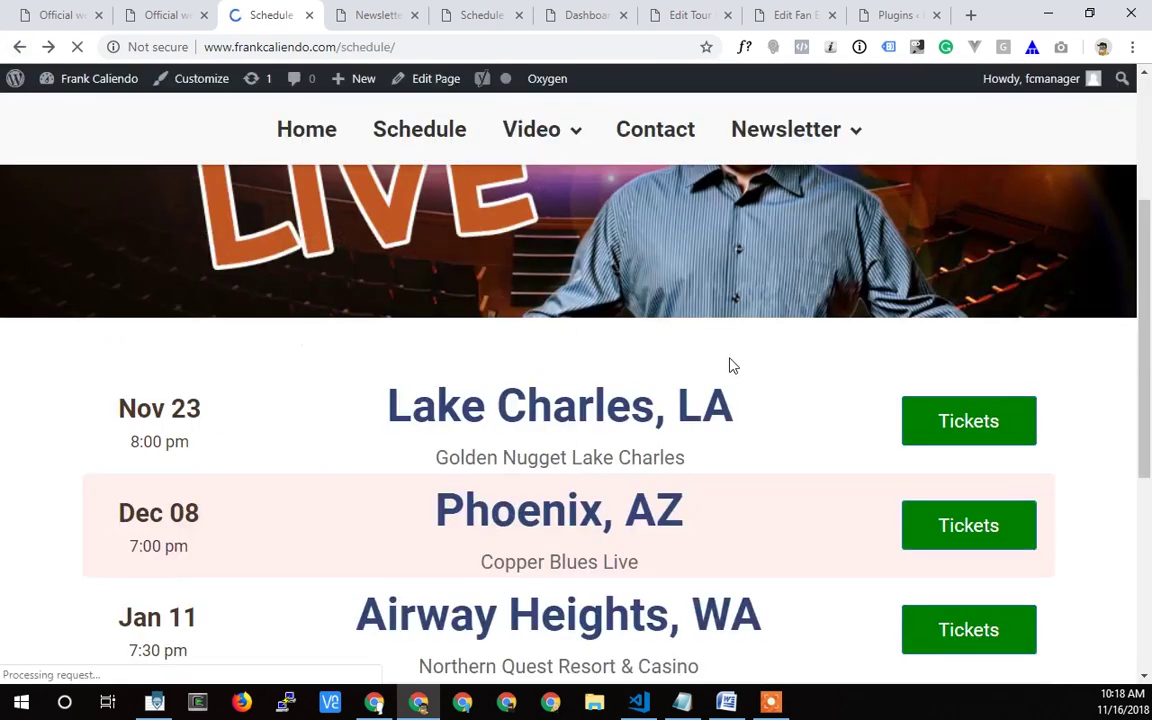
left_click(926, 535)
scroll(530, 529, "down", 2)
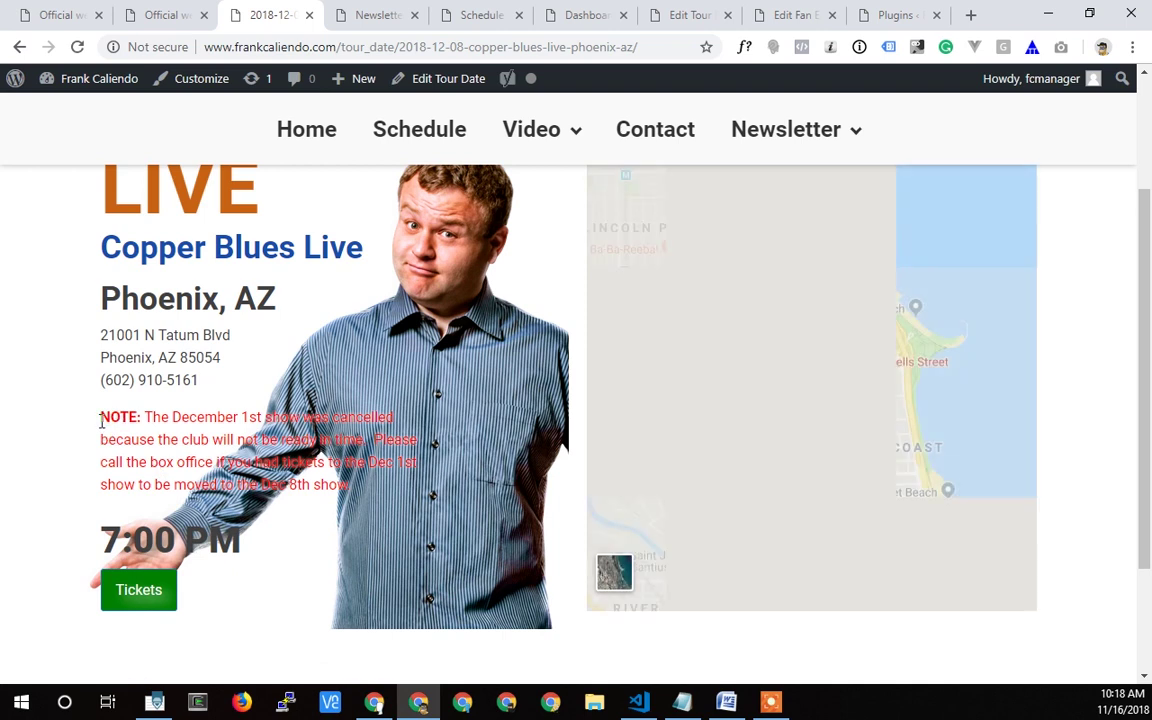
Step: Read the red cancellation note on the Phoenix show page and return to the Schedule page
left_click_drag(100, 420, 365, 502)
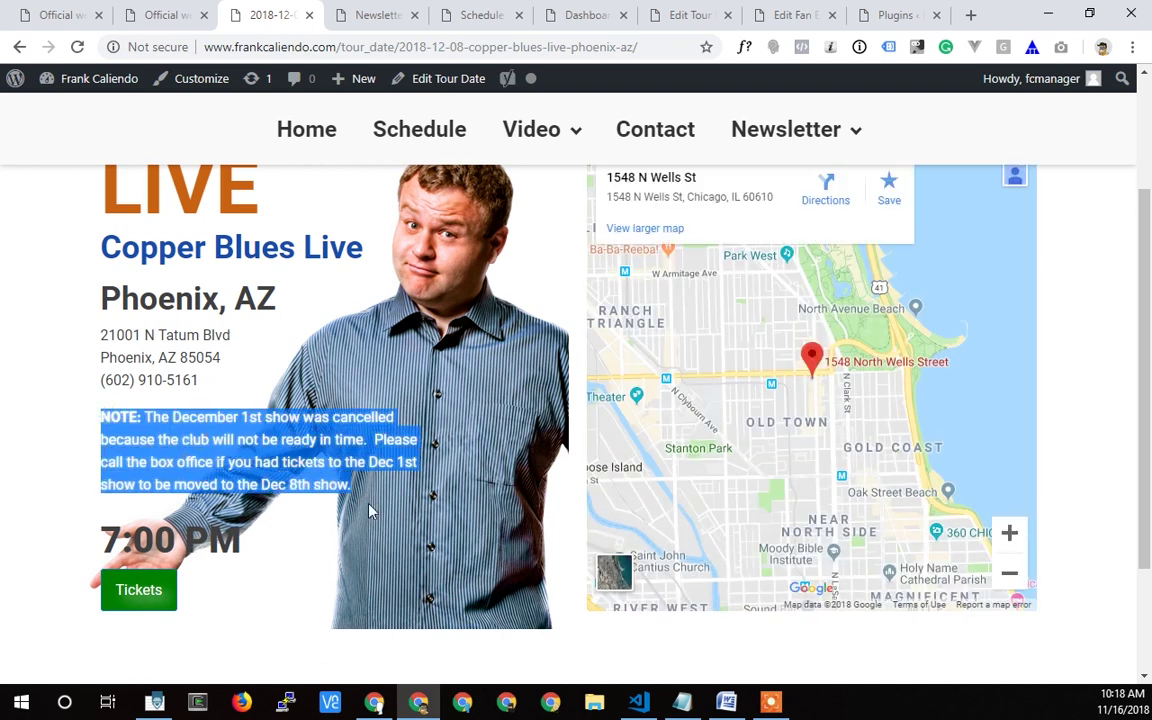
scroll(368, 510, "up", 1)
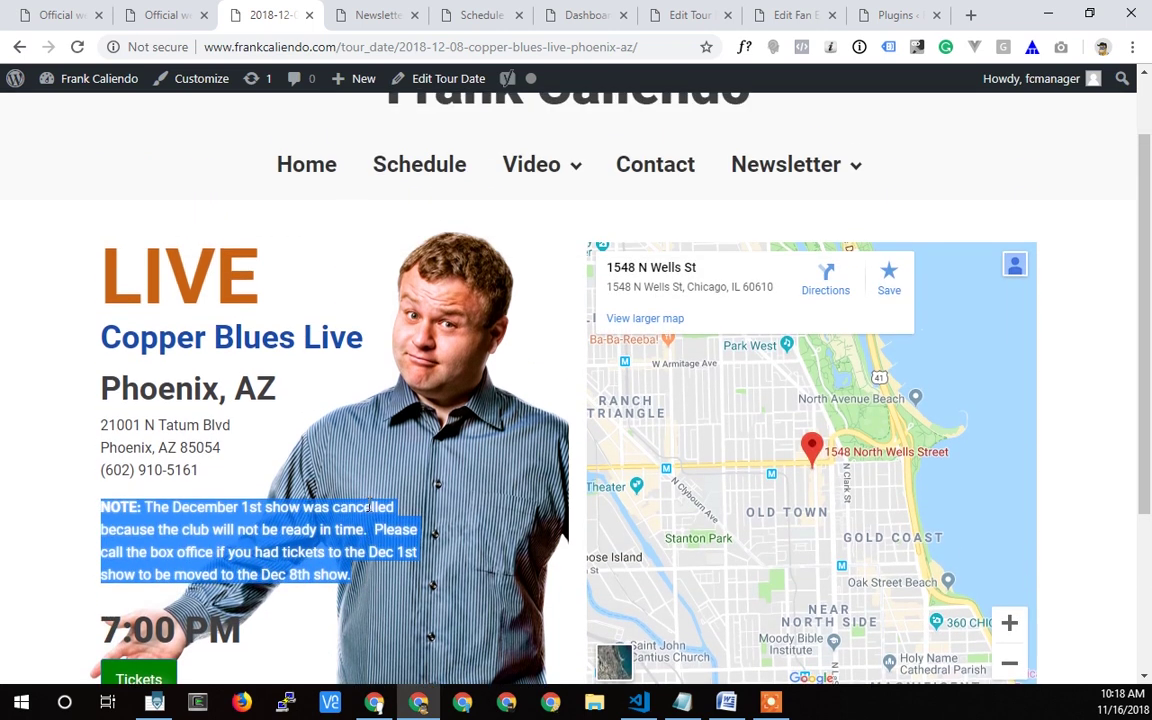
left_click(18, 47)
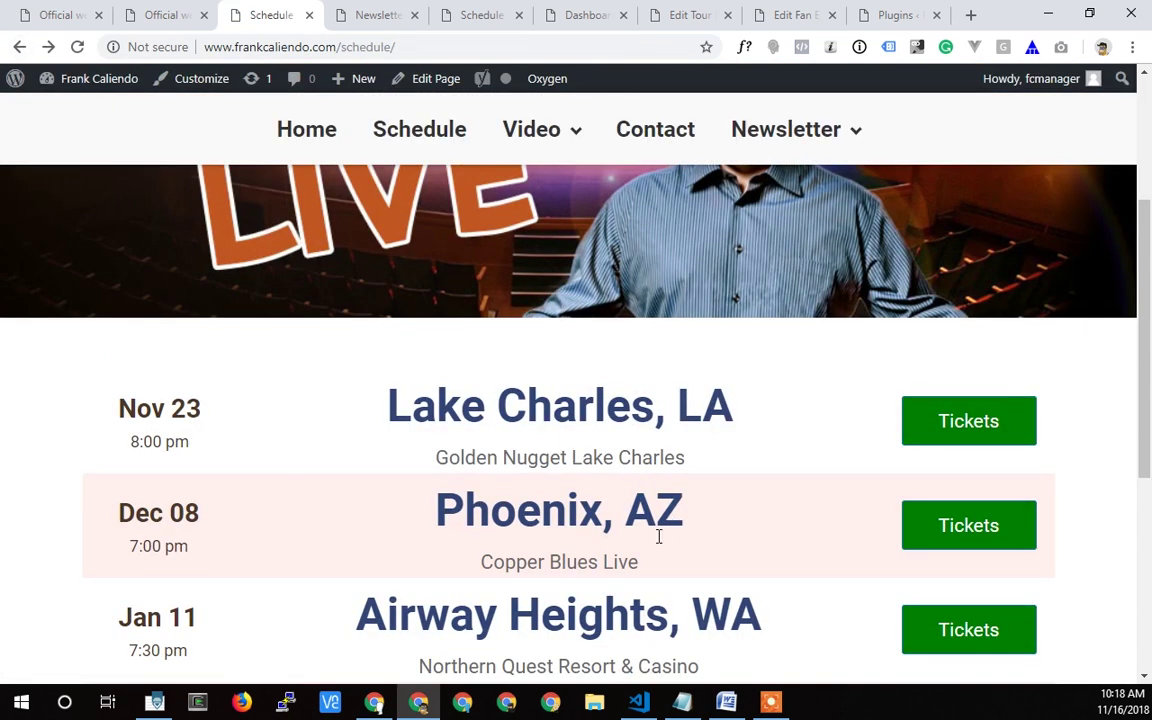
Step: Review the Lake Charles and Phoenix city headings in the Schedule page's list of shows
scroll(650, 532, "up", 2)
scroll(566, 560, "down", 1)
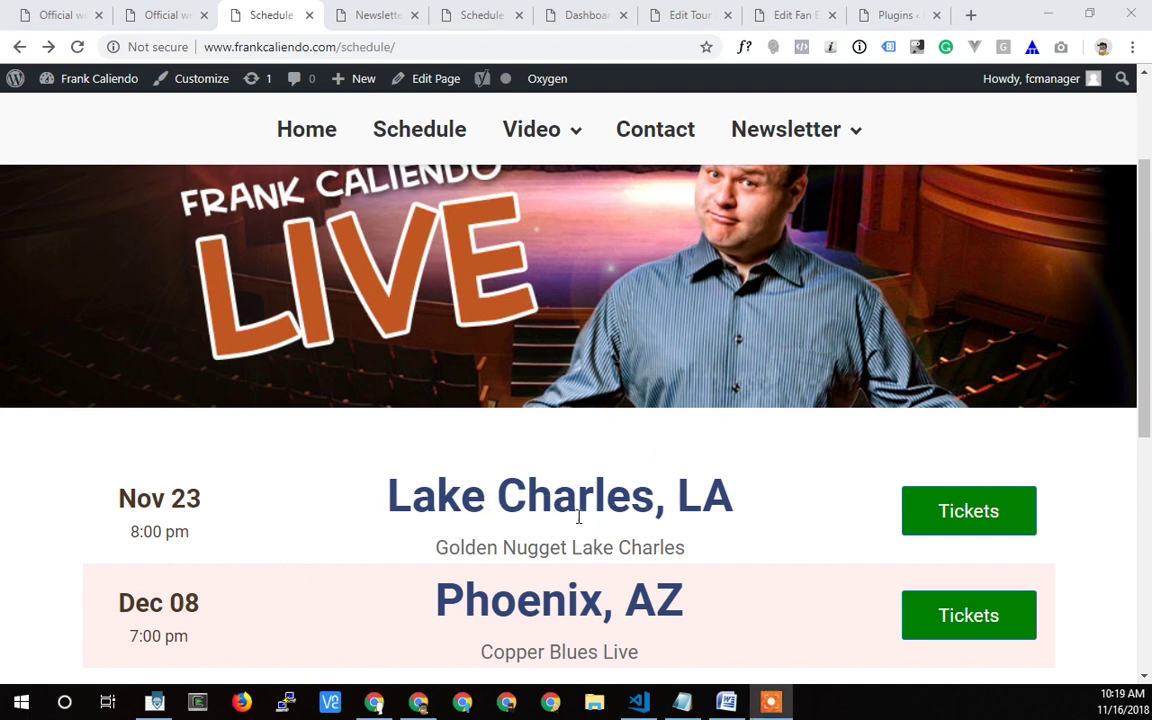
scroll(535, 522, "down", 1)
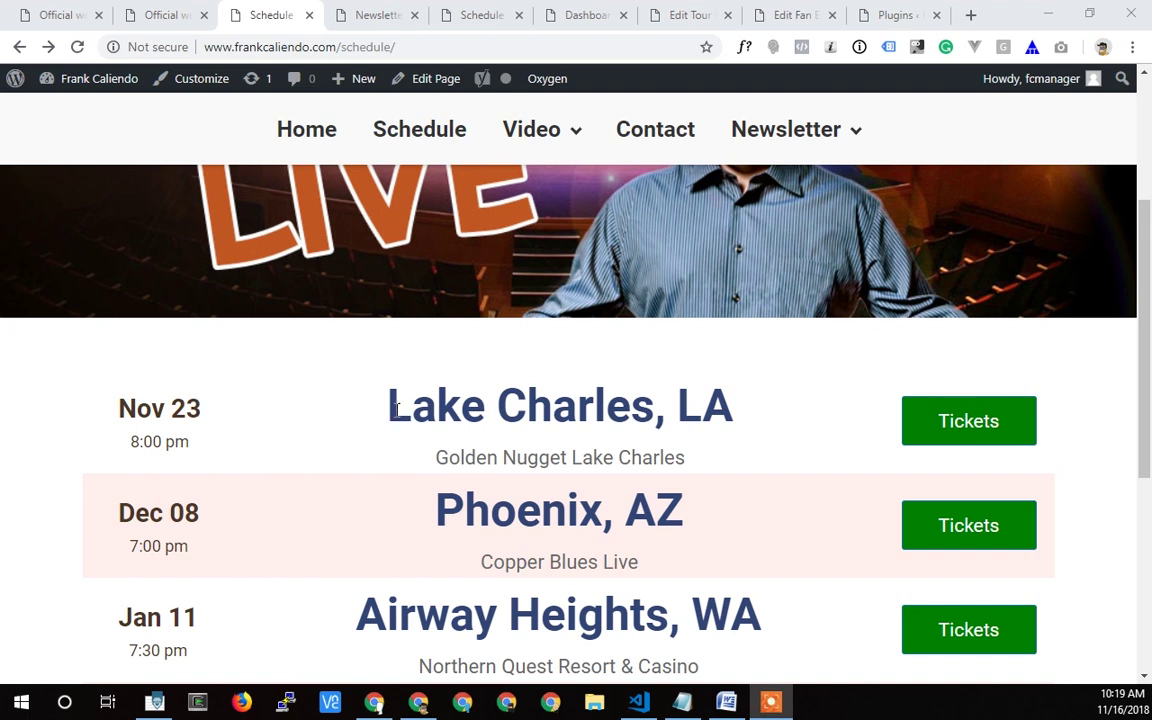
left_click_drag(397, 410, 742, 412)
left_click(516, 512)
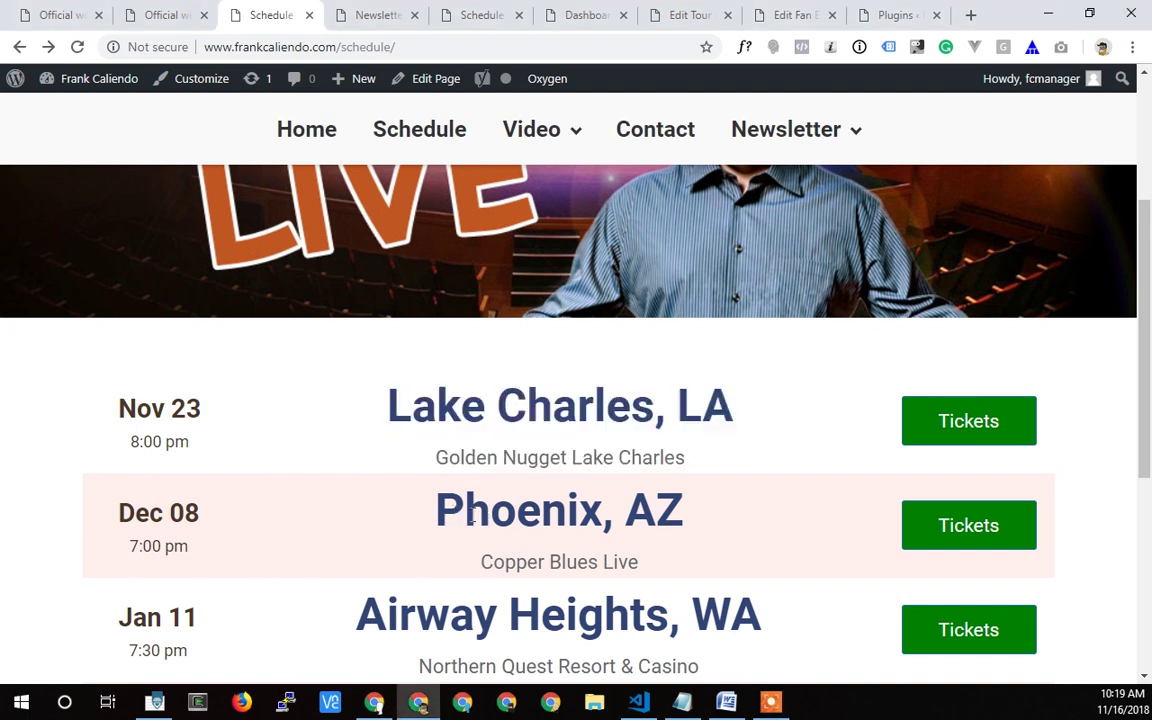
left_click_drag(464, 511, 613, 511)
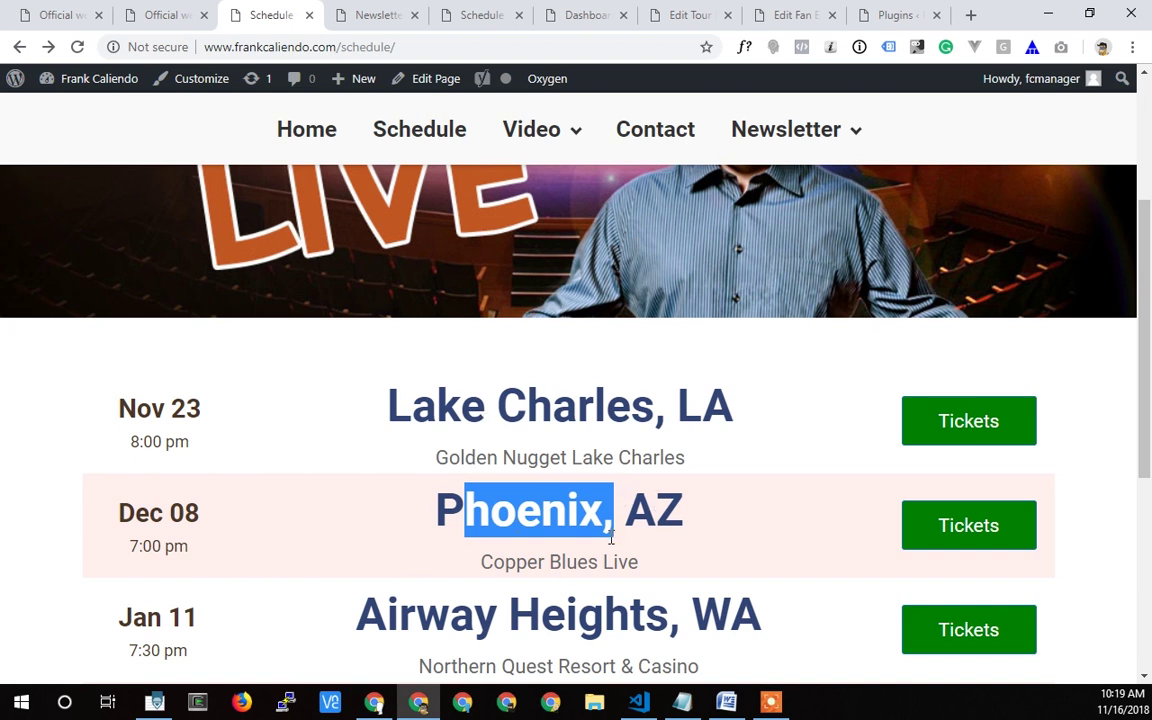
Step: View the Schedule page's tour date query code in Oxygen and the Tour Dates and Tour Venues post types in the WordPress dashboard
left_click(475, 15)
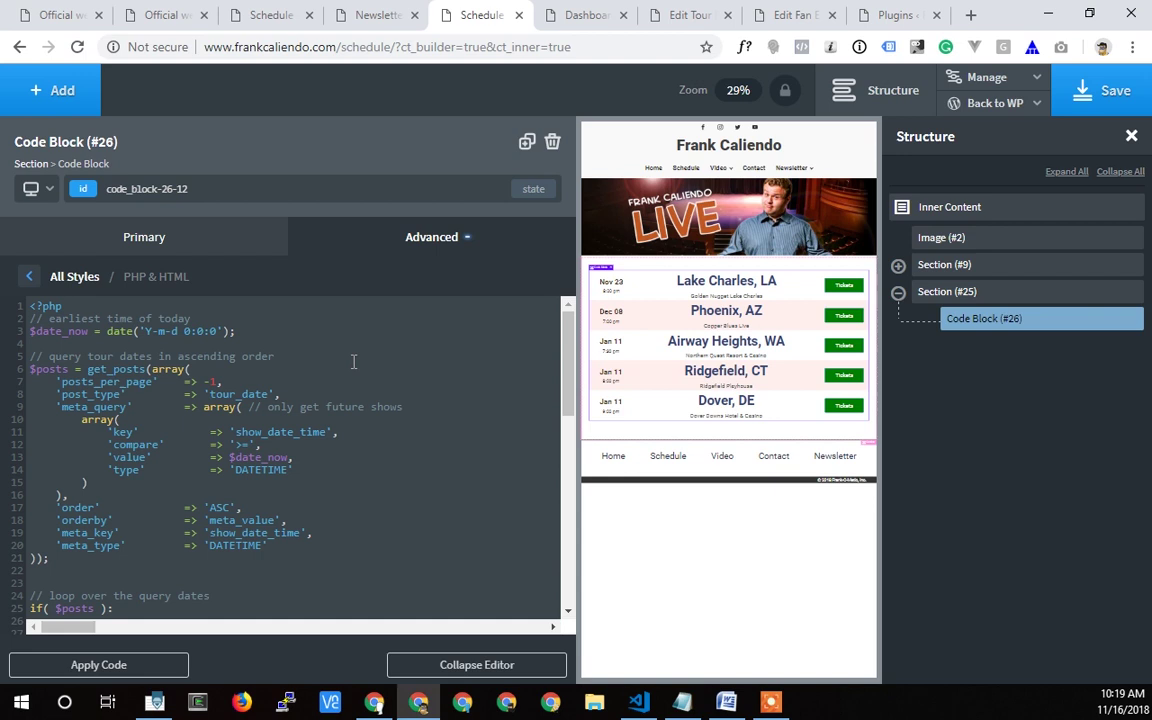
mouse_move(989, 331)
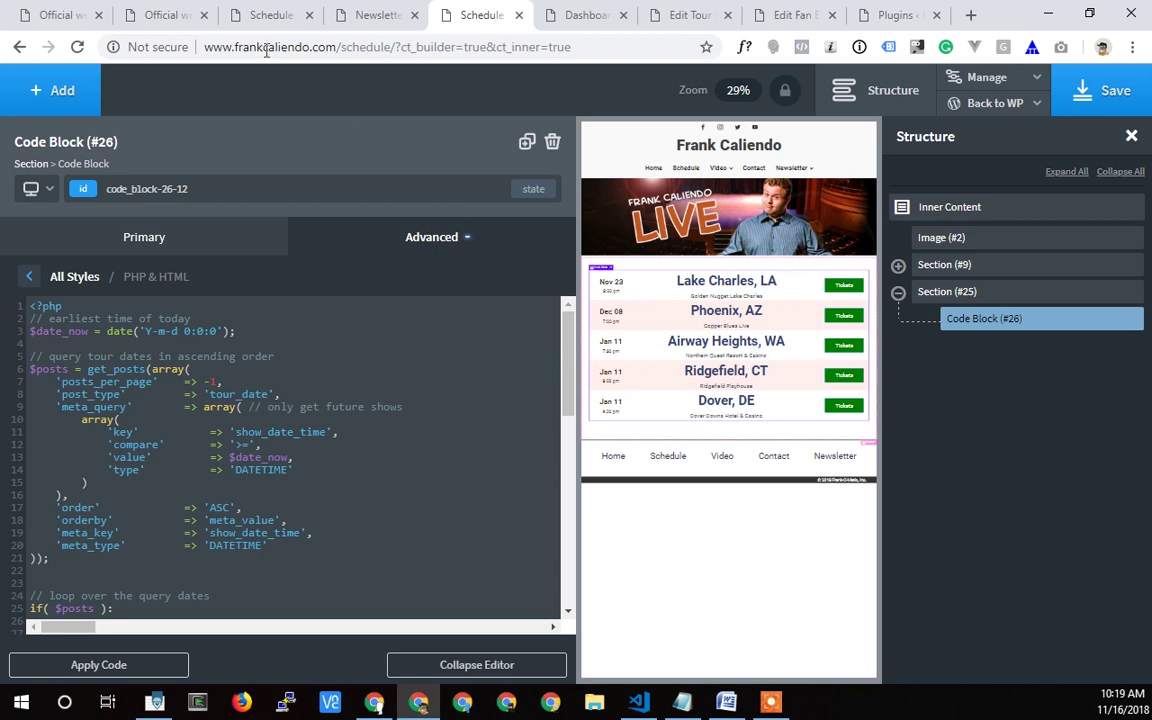
left_click(605, 18)
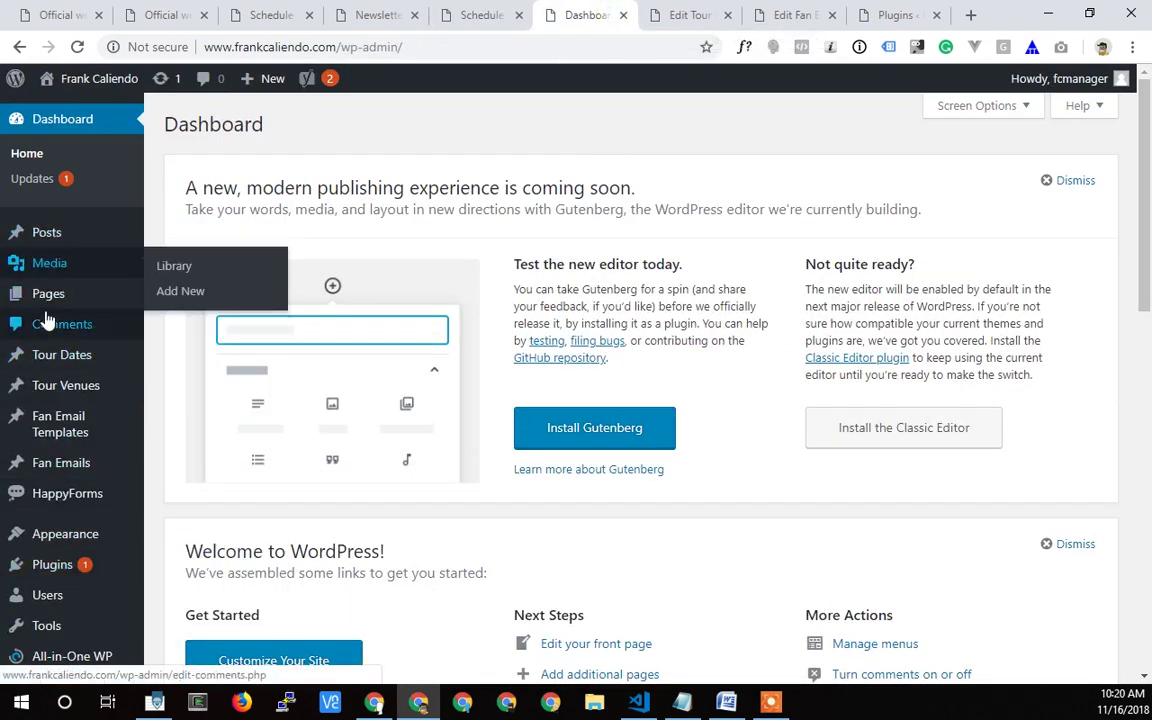
mouse_move(57, 366)
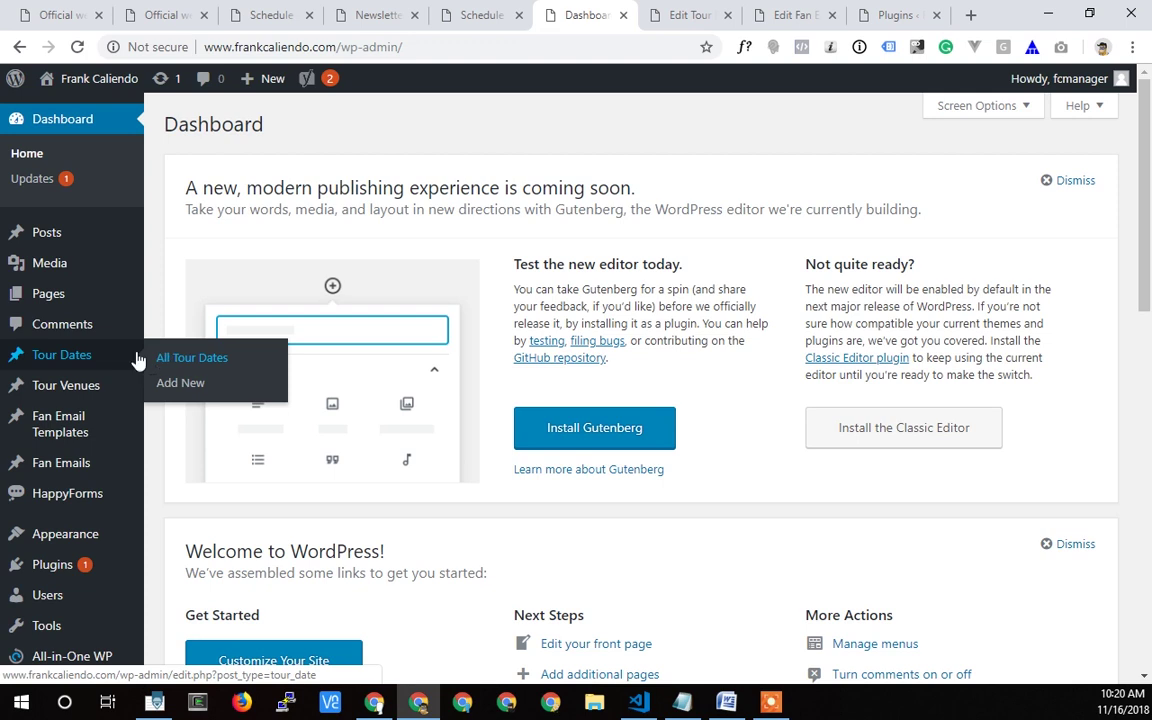
mouse_move(83, 393)
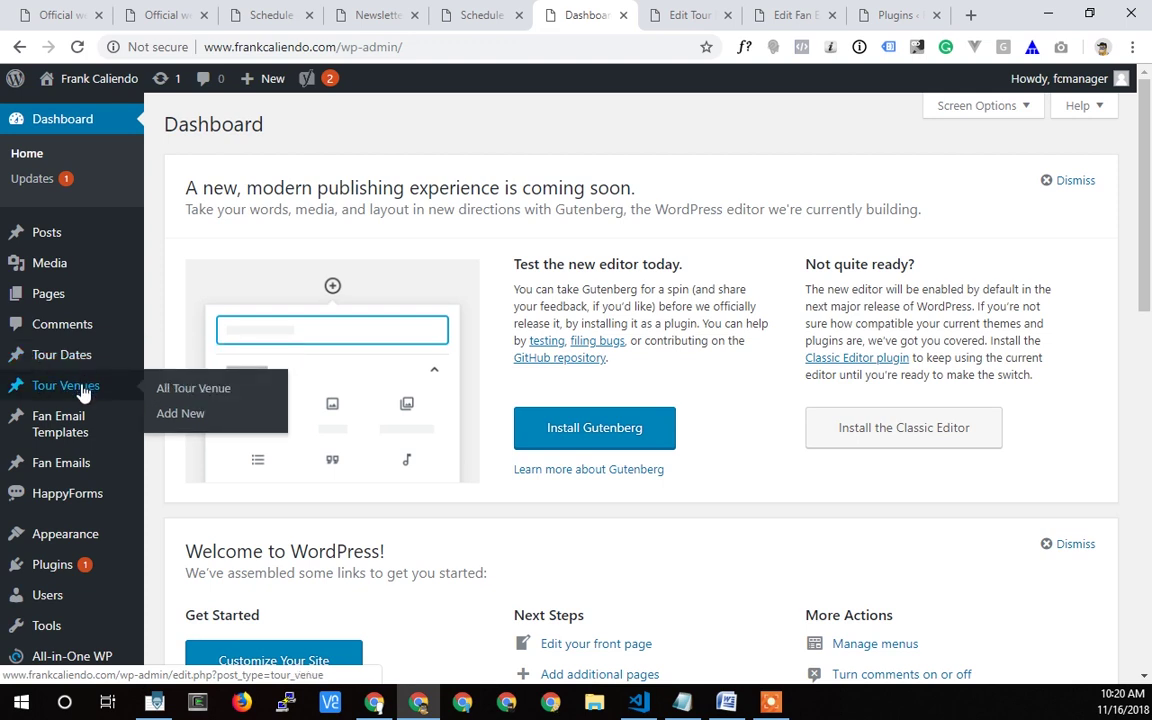
Step: Highlight the venue name and the city of the Nov 23 show on the live Schedule page
left_click(470, 16)
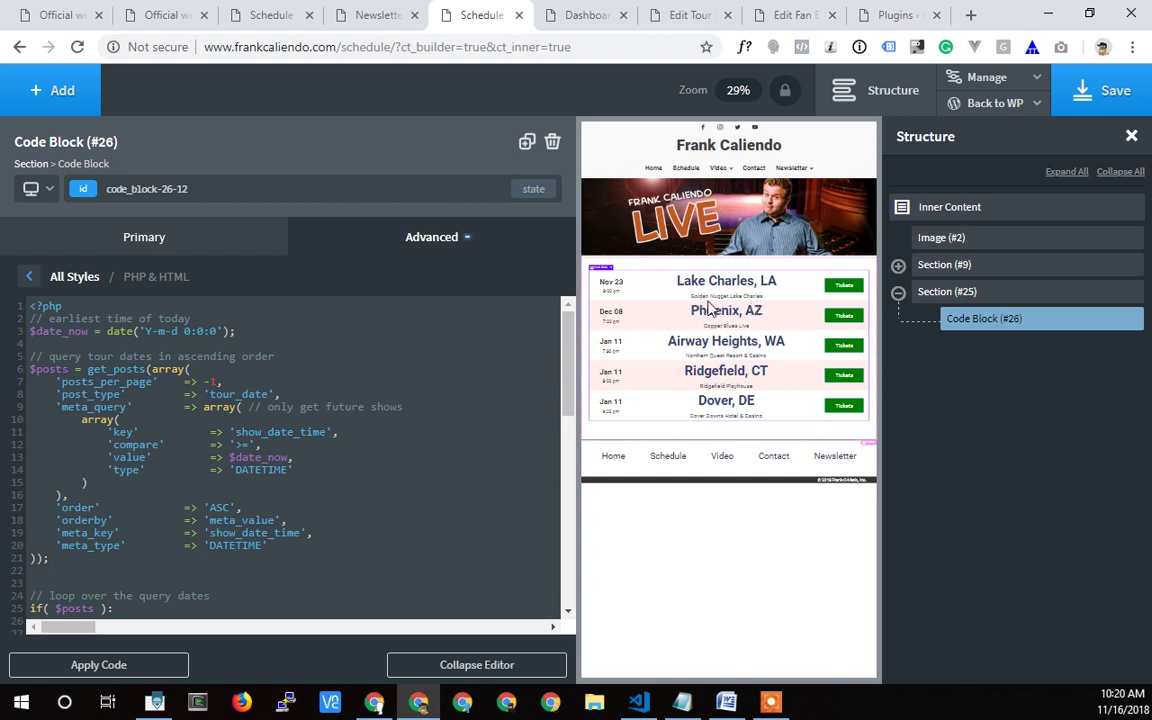
left_click(272, 15)
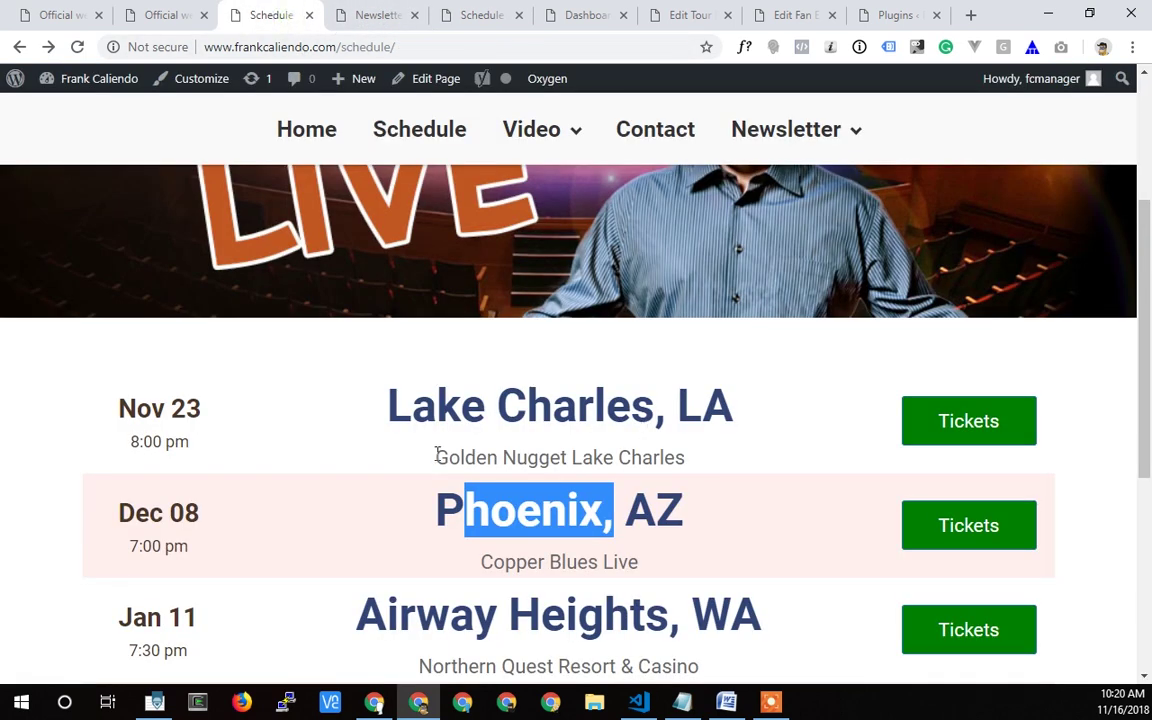
left_click_drag(436, 456, 686, 456)
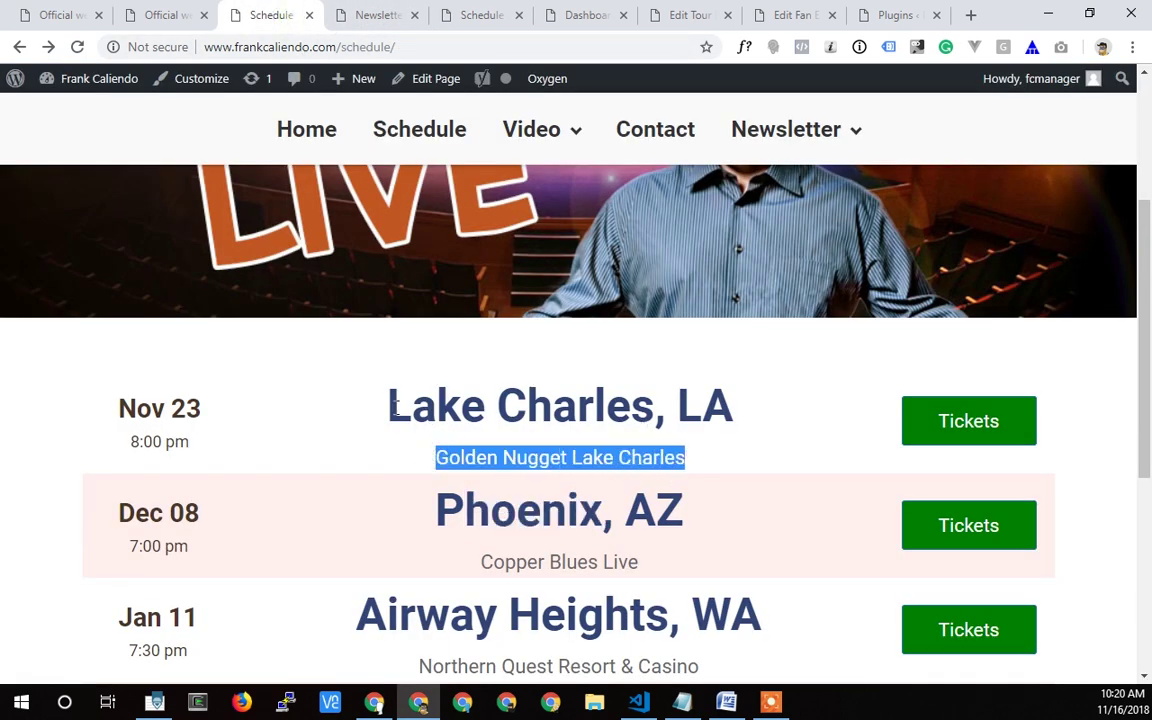
left_click_drag(393, 405, 727, 405)
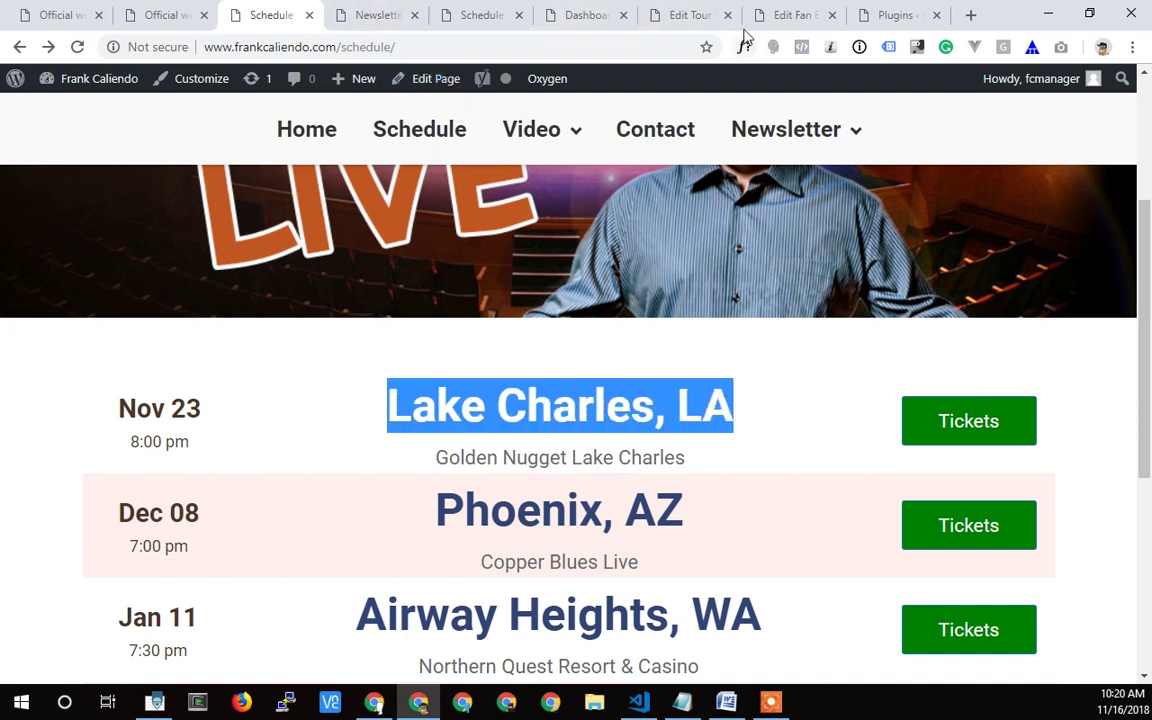
Step: Examine the Ridgefield Playhouse tour date's fields for date and time, ticket button, ticket link, venue and custom note
left_click(694, 18)
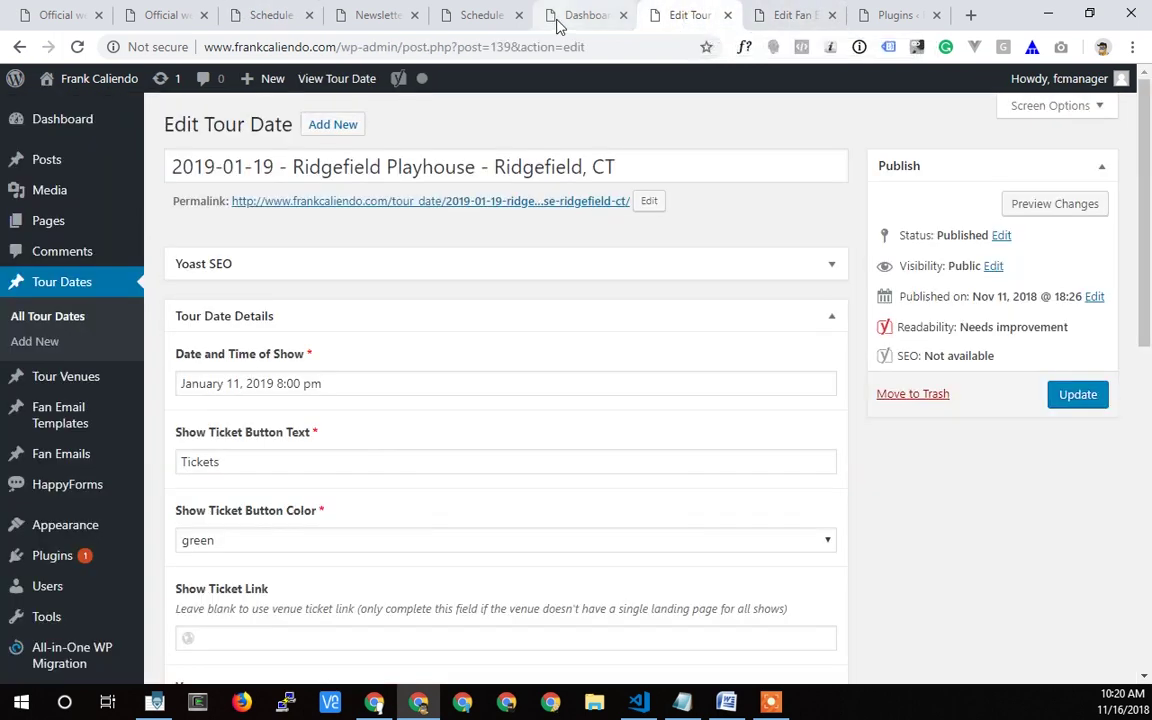
key("ctrl+shift+Tab")
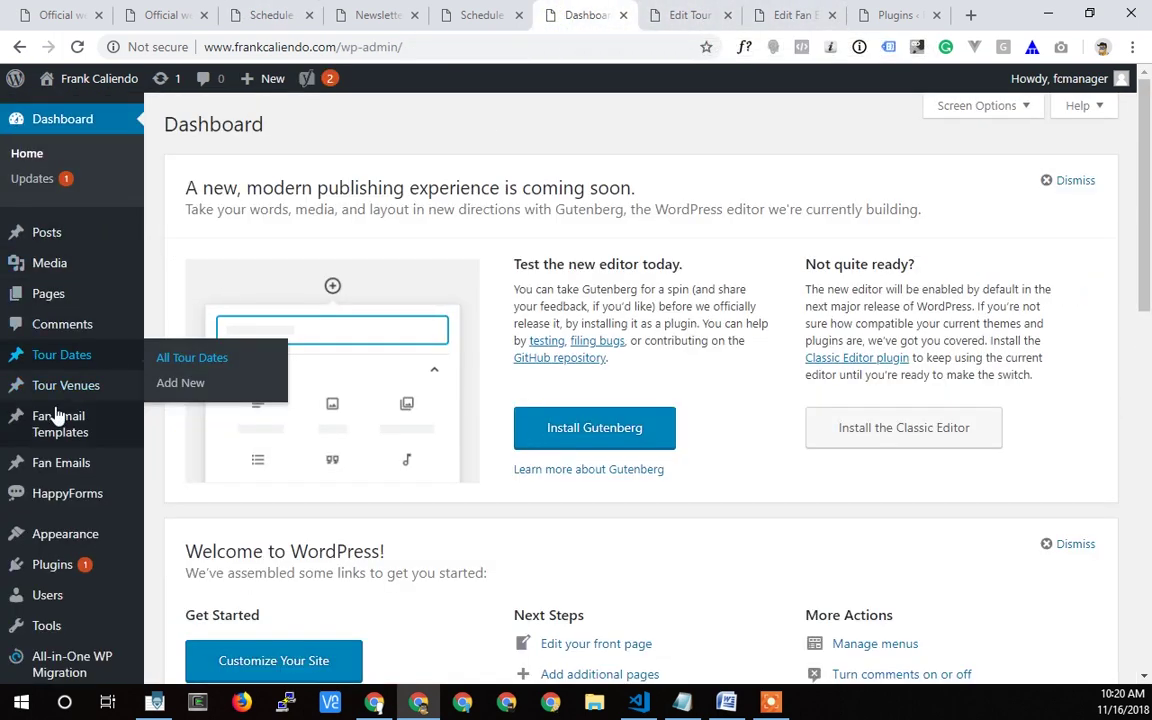
left_click(694, 17)
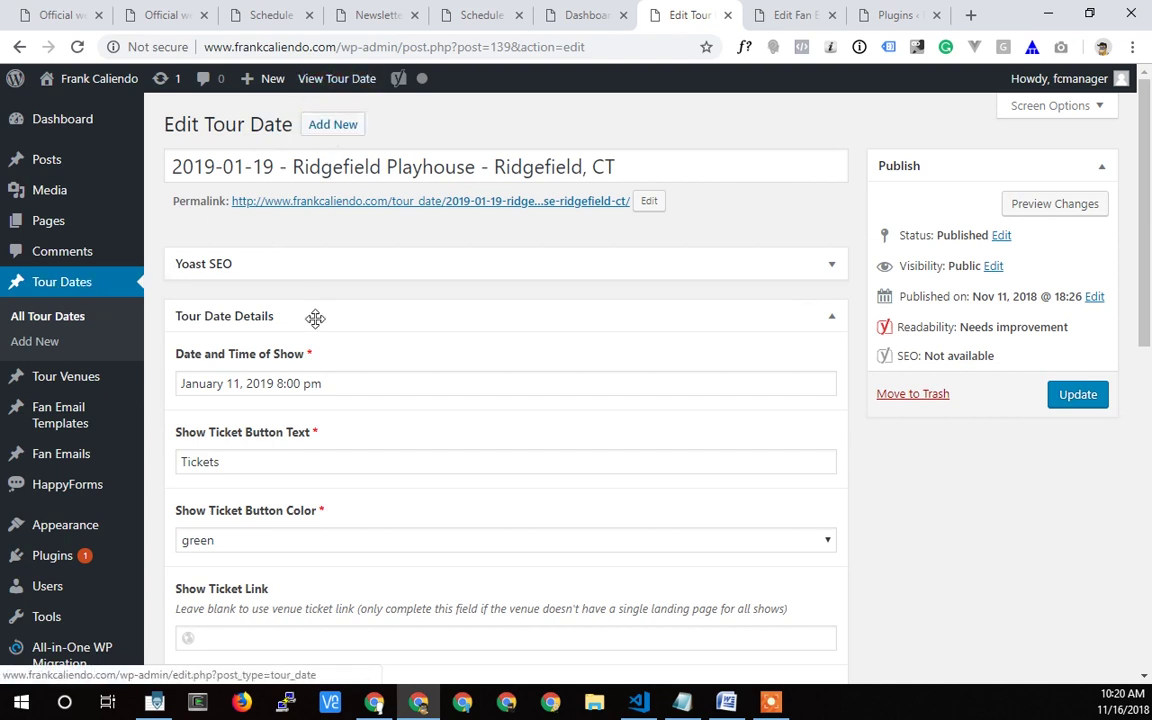
scroll(303, 357, "down", 2)
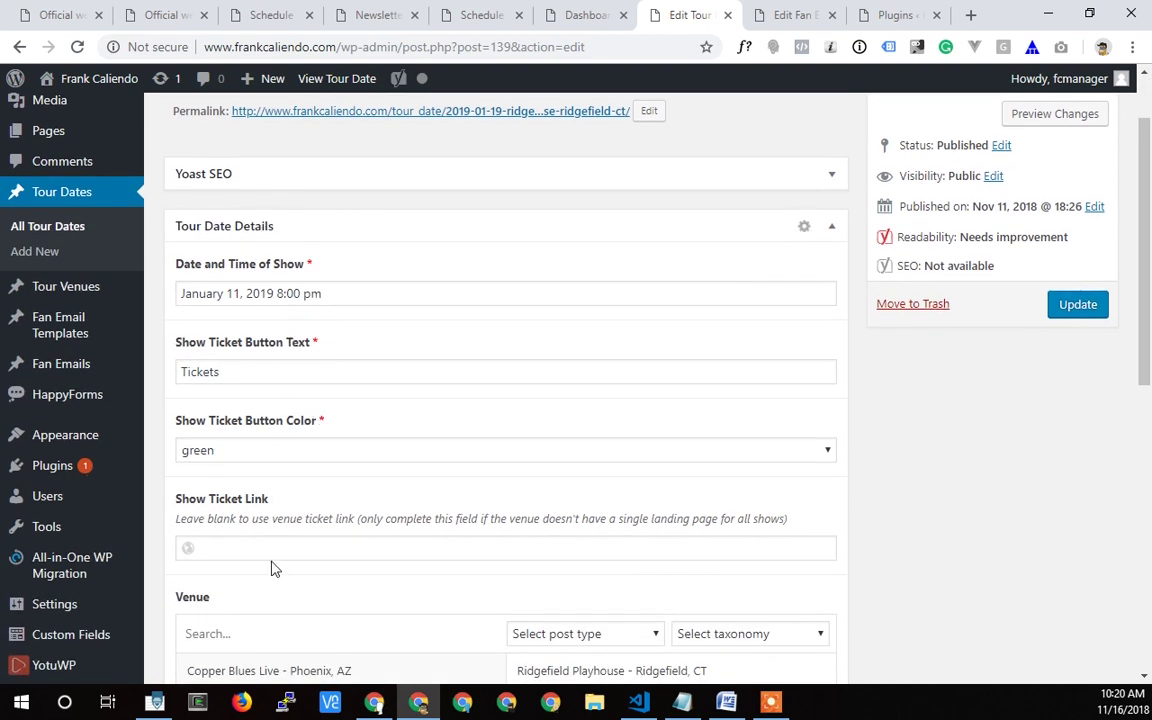
scroll(301, 373, "down", 2)
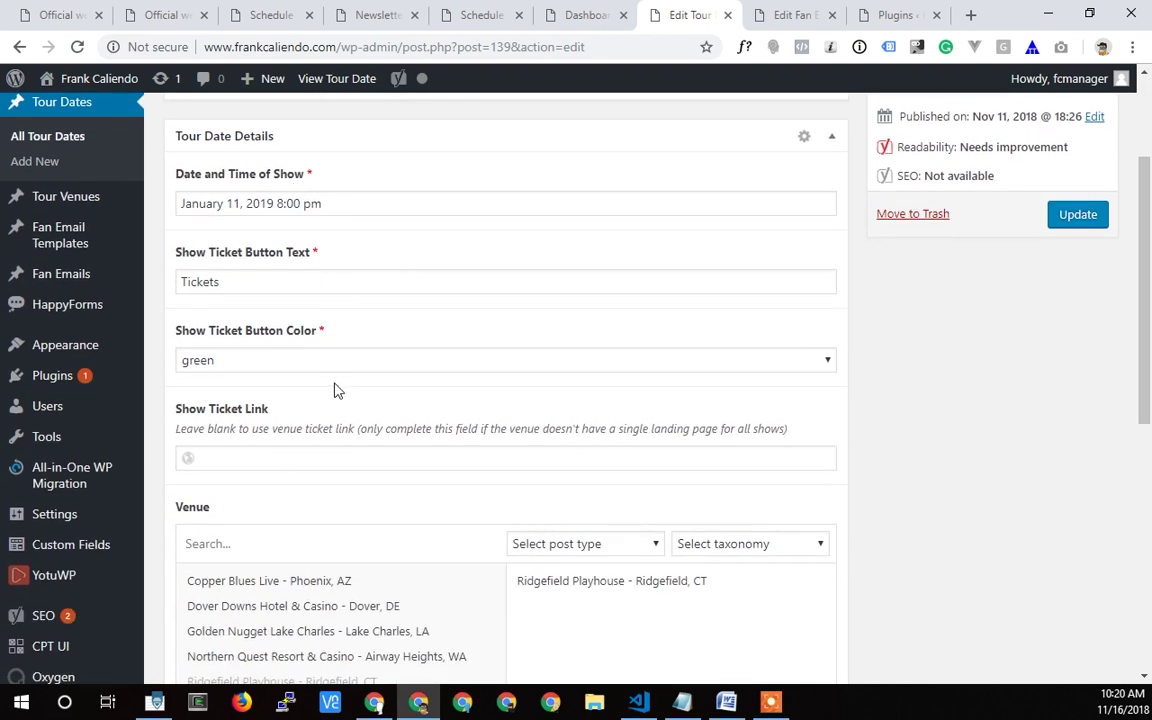
scroll(334, 388, "up", 4)
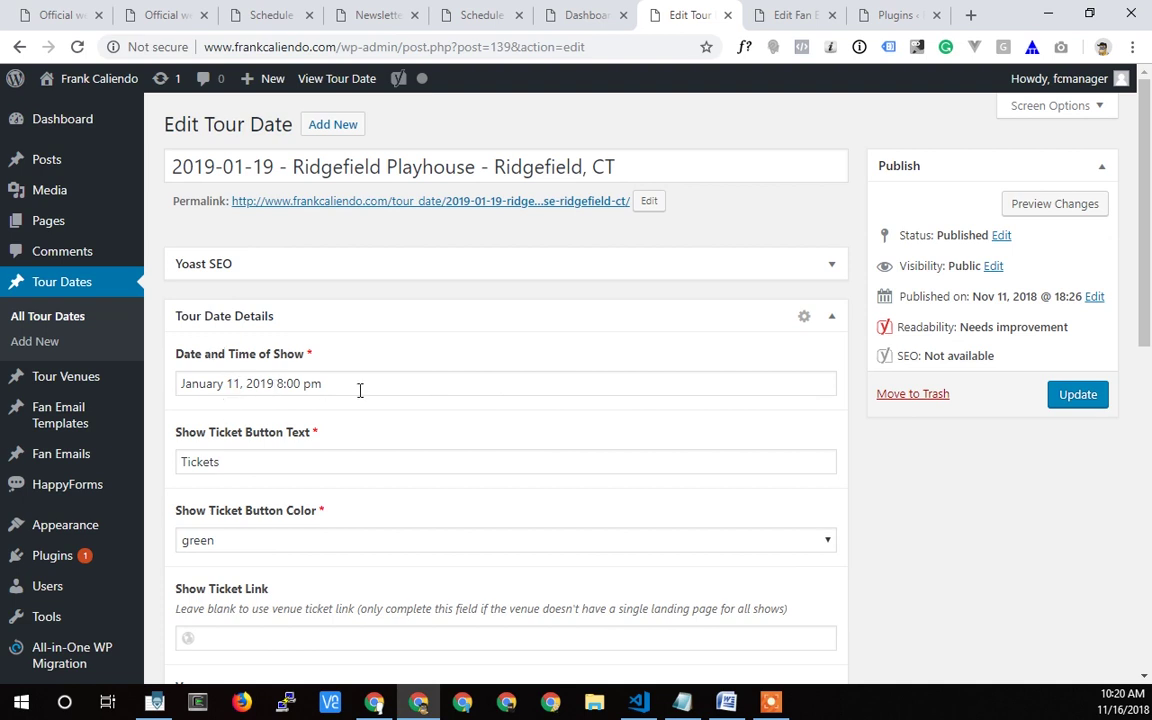
scroll(297, 468, "down", 2)
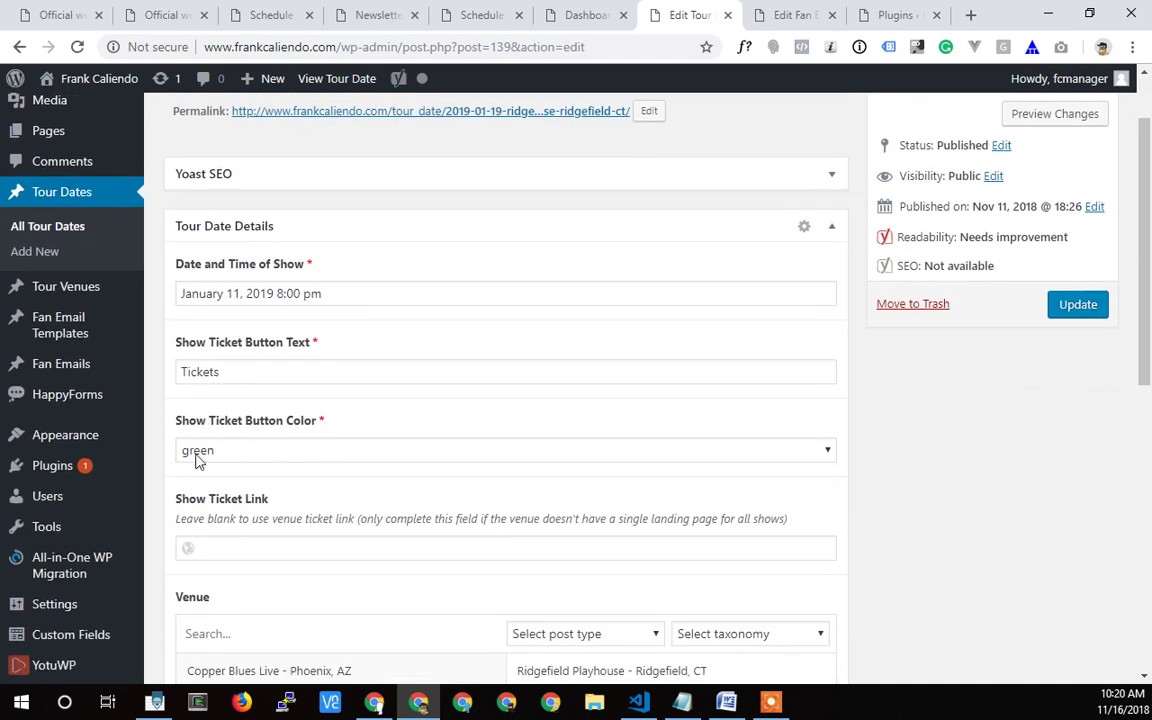
scroll(270, 420, "down", 4)
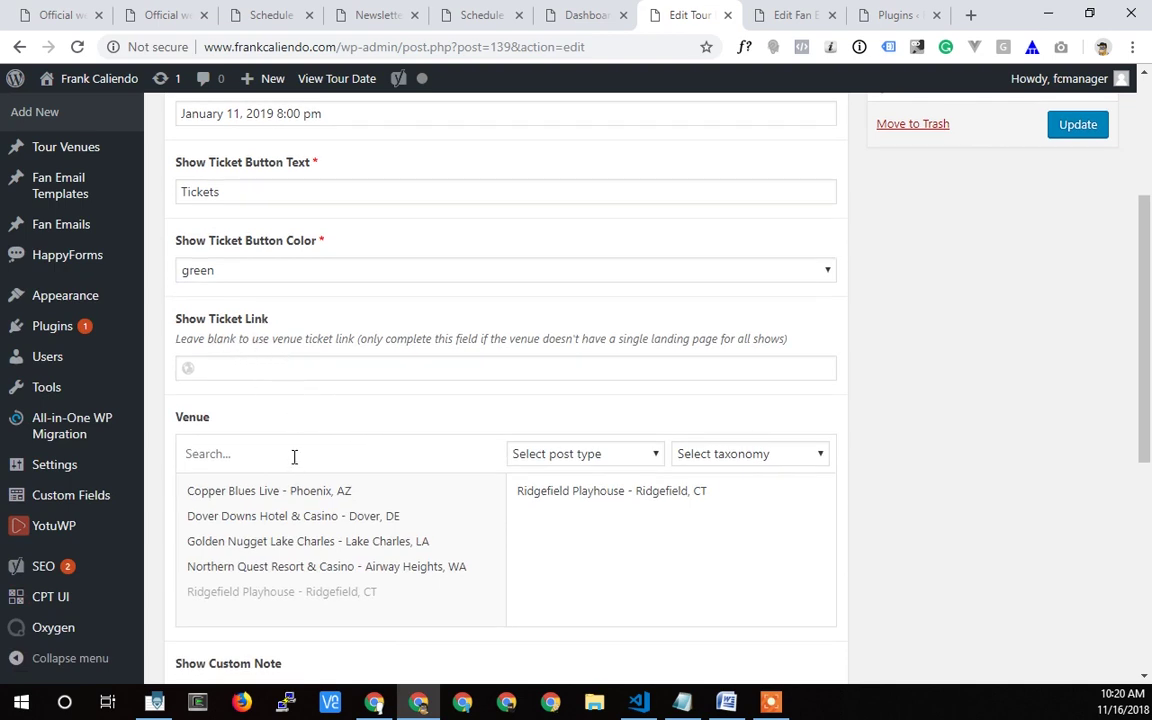
scroll(294, 457, "down", 4)
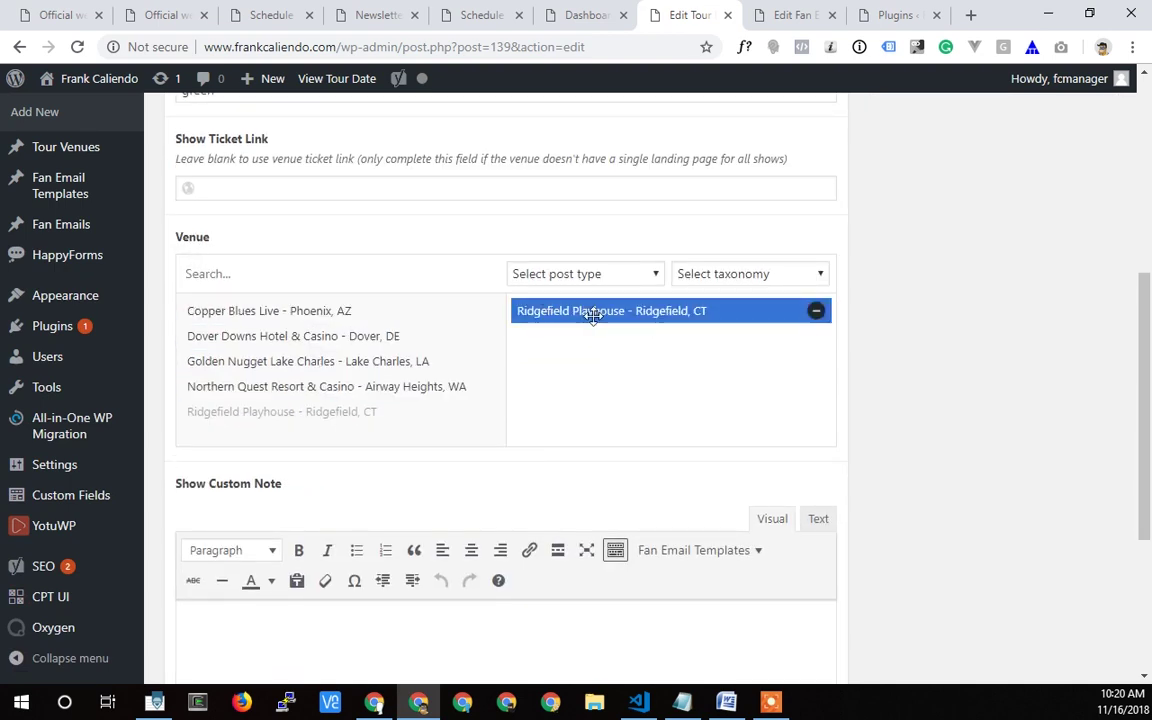
scroll(386, 491, "down", 6)
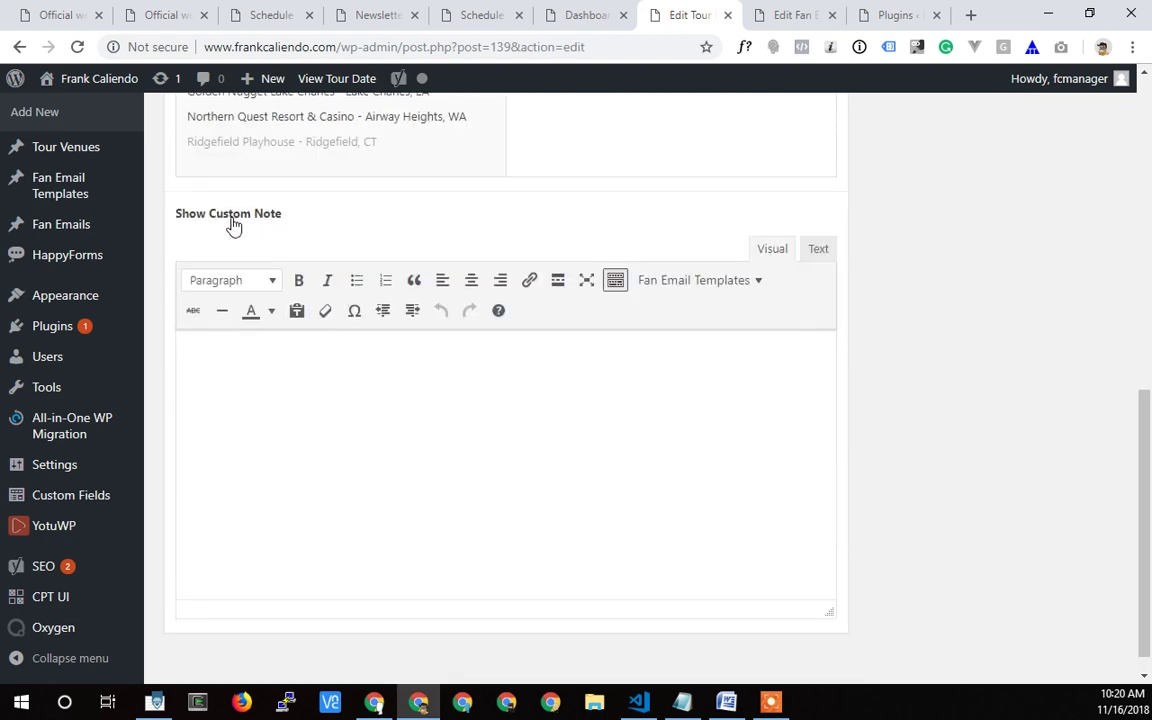
scroll(320, 445, "up", 6)
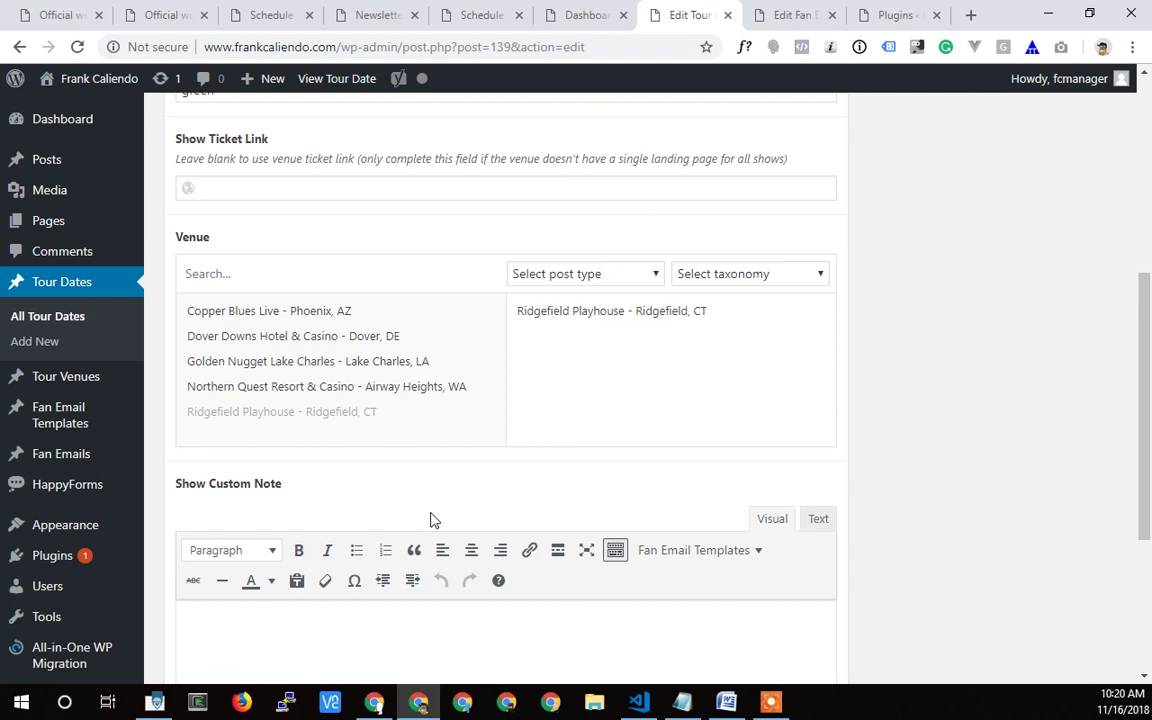
scroll(432, 519, "up", 3)
scroll(387, 430, "up", 5)
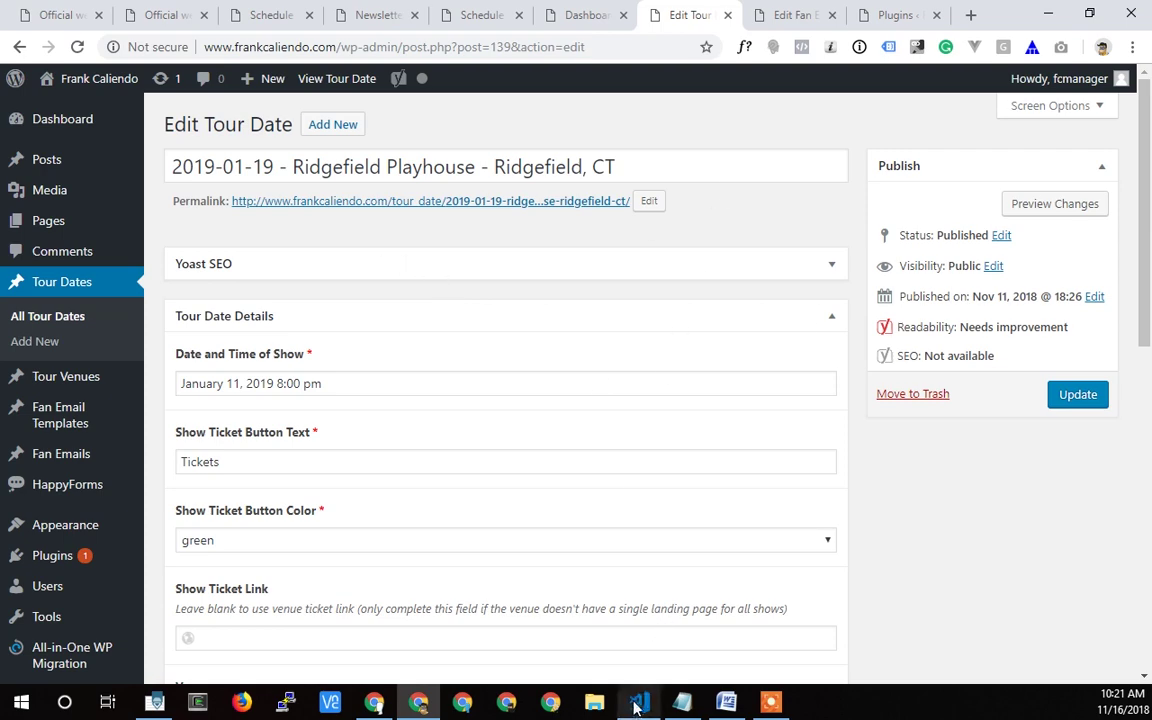
Step: Switch to Visual Studio Code to view the plugin header in dmi-custom-functions.php, and return to the tour date editor in Chrome
key("alt+Tab")
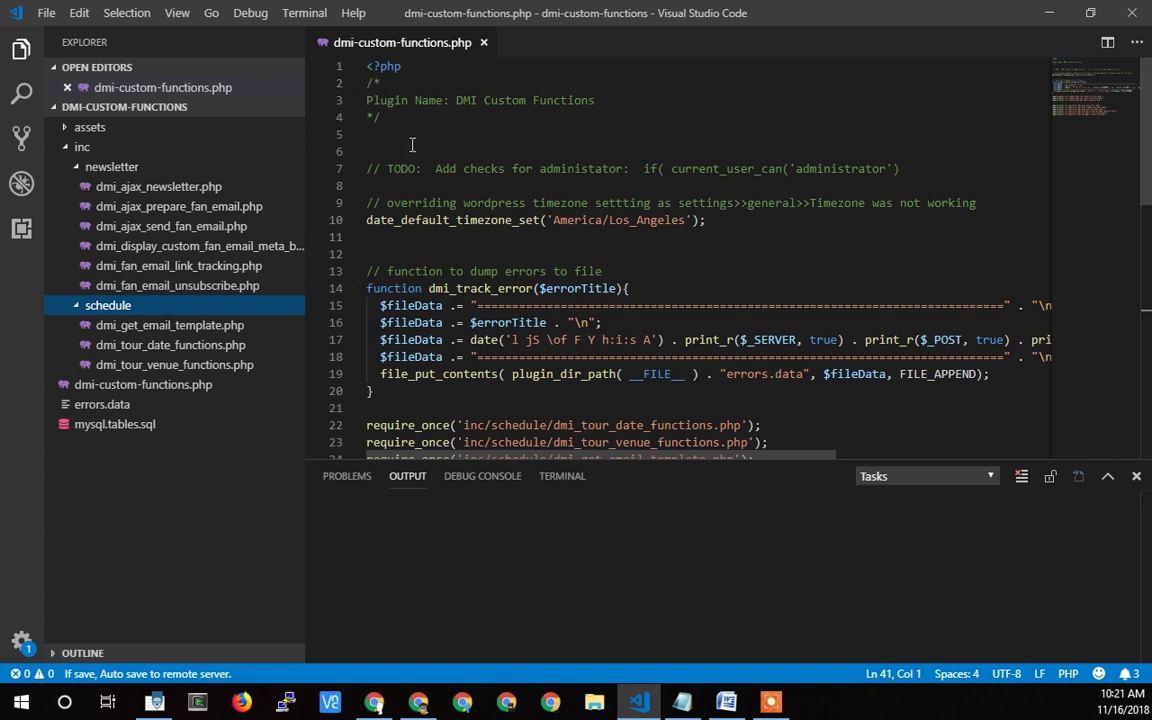
left_click_drag(382, 117, 366, 83)
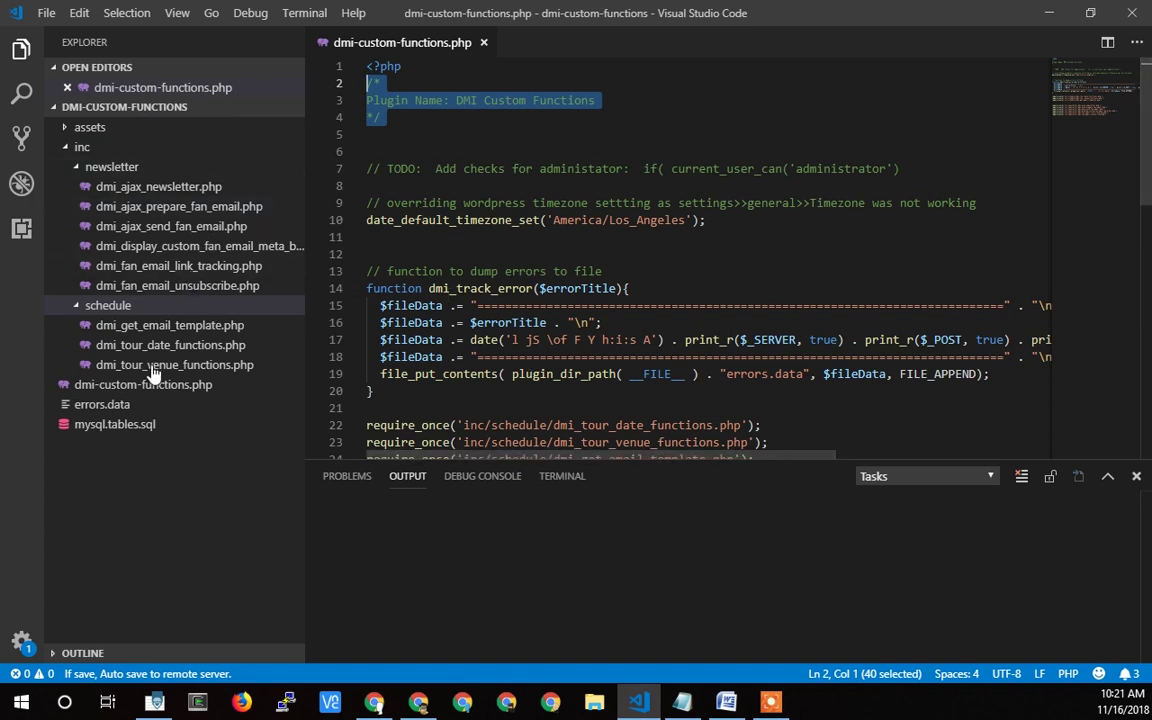
left_click(1048, 13)
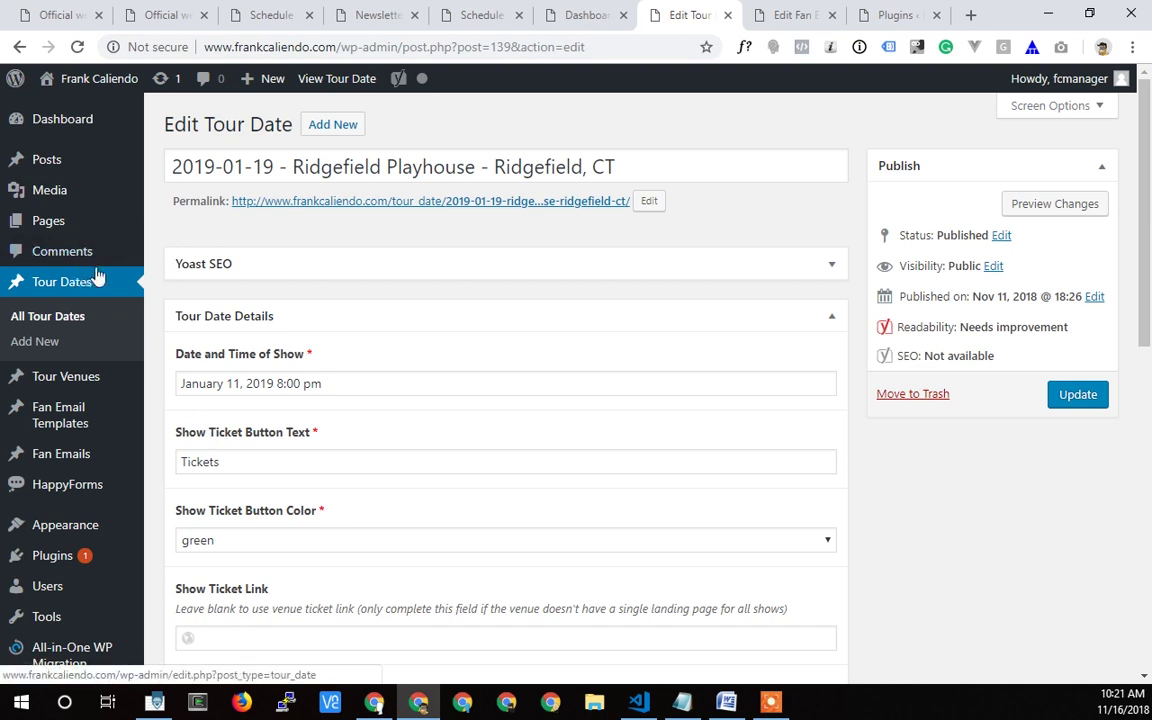
left_click(638, 702)
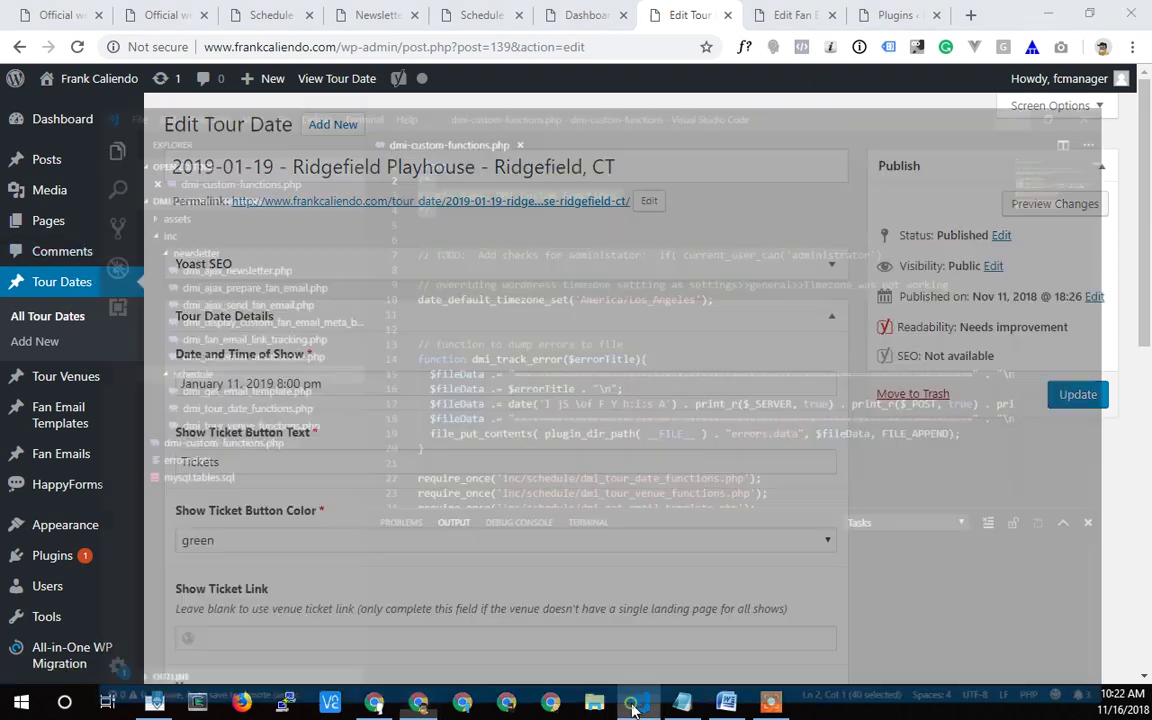
left_click(418, 702)
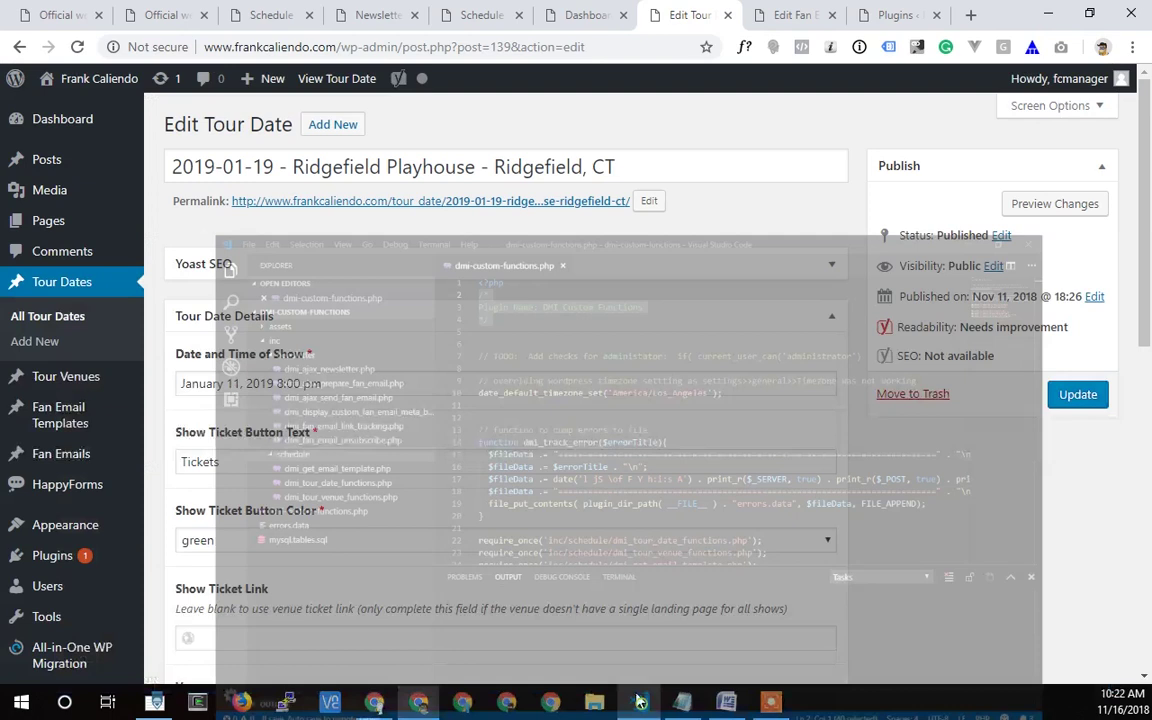
Step: Look up the Custom Fields options in the WordPress admin navigation
scroll(28, 420, "down", 1)
scroll(25, 430, "down", 2)
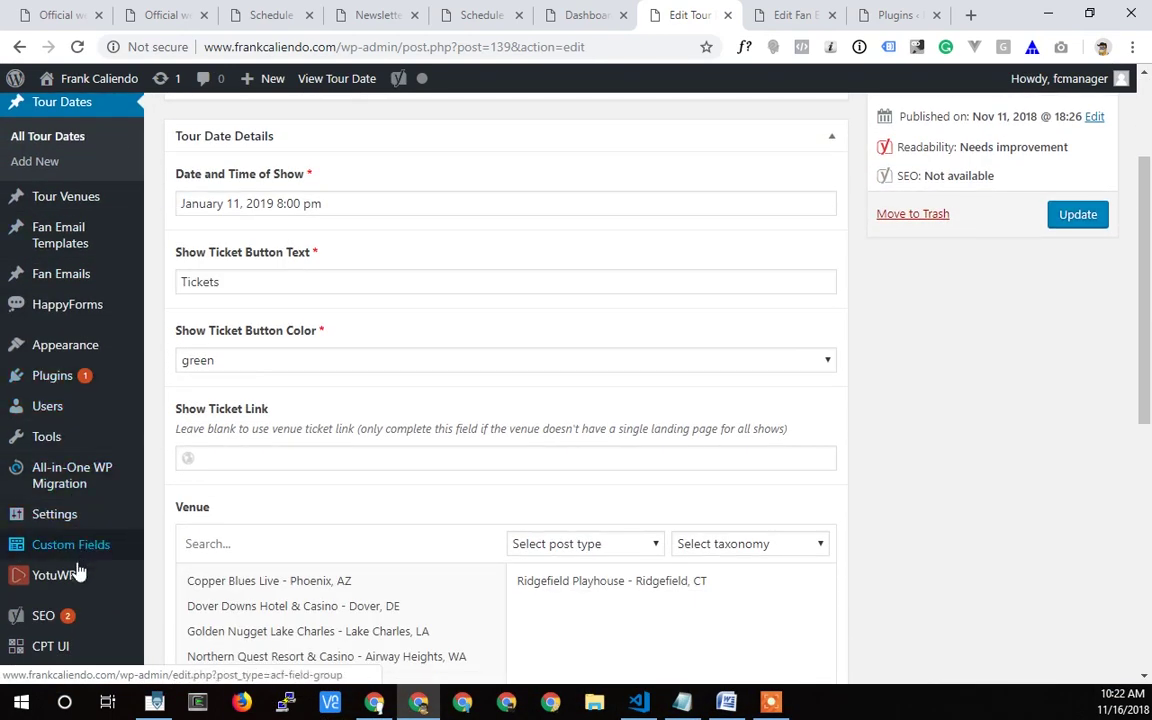
mouse_move(85, 544)
scroll(72, 540, "down", 1)
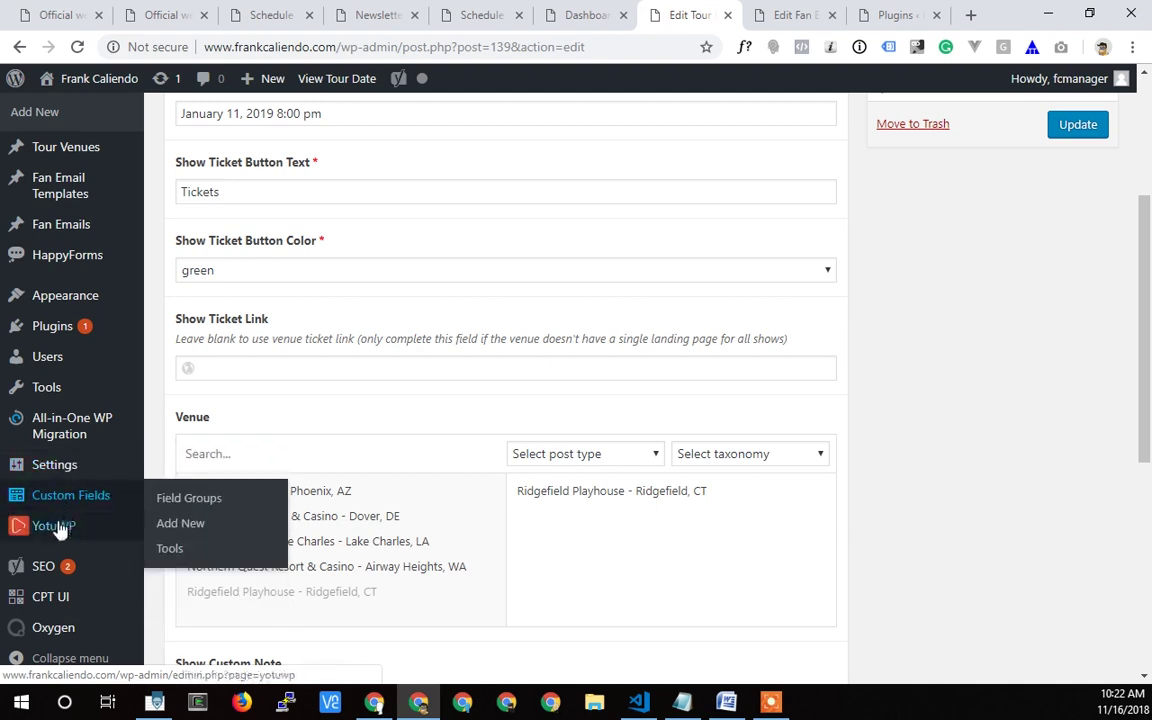
Step: Look up the CPT UI, Fan Email Templates and Custom Fields options in the admin navigation
mouse_move(52, 606)
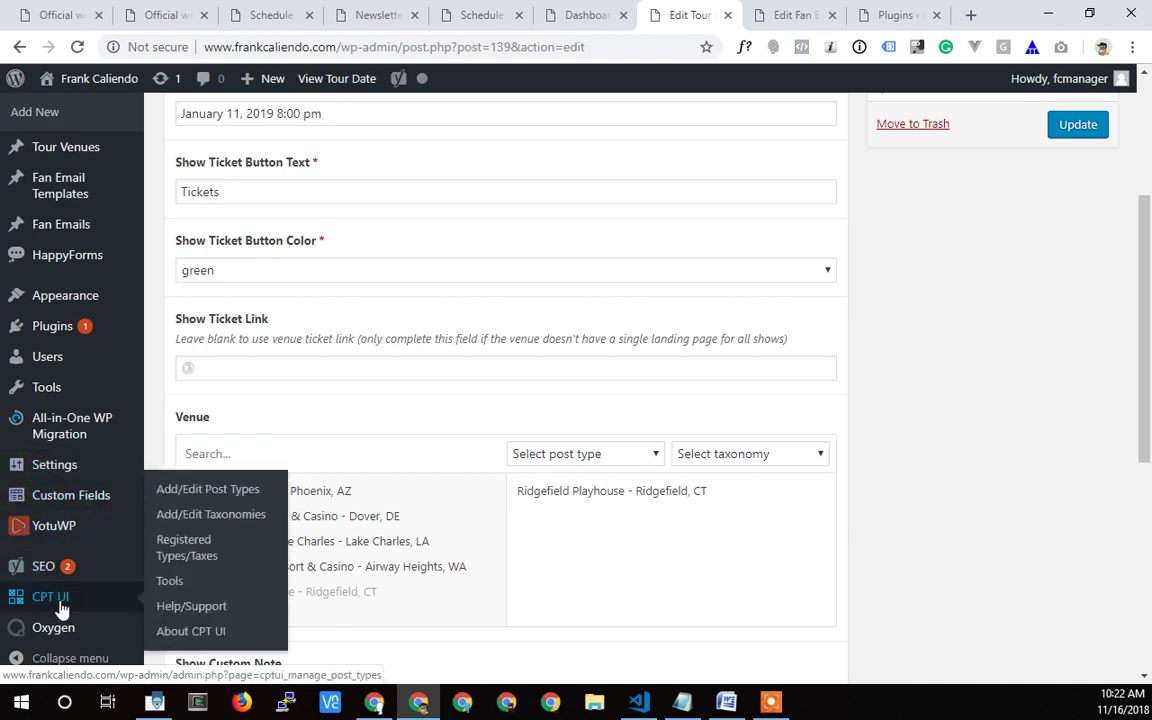
mouse_move(60, 213)
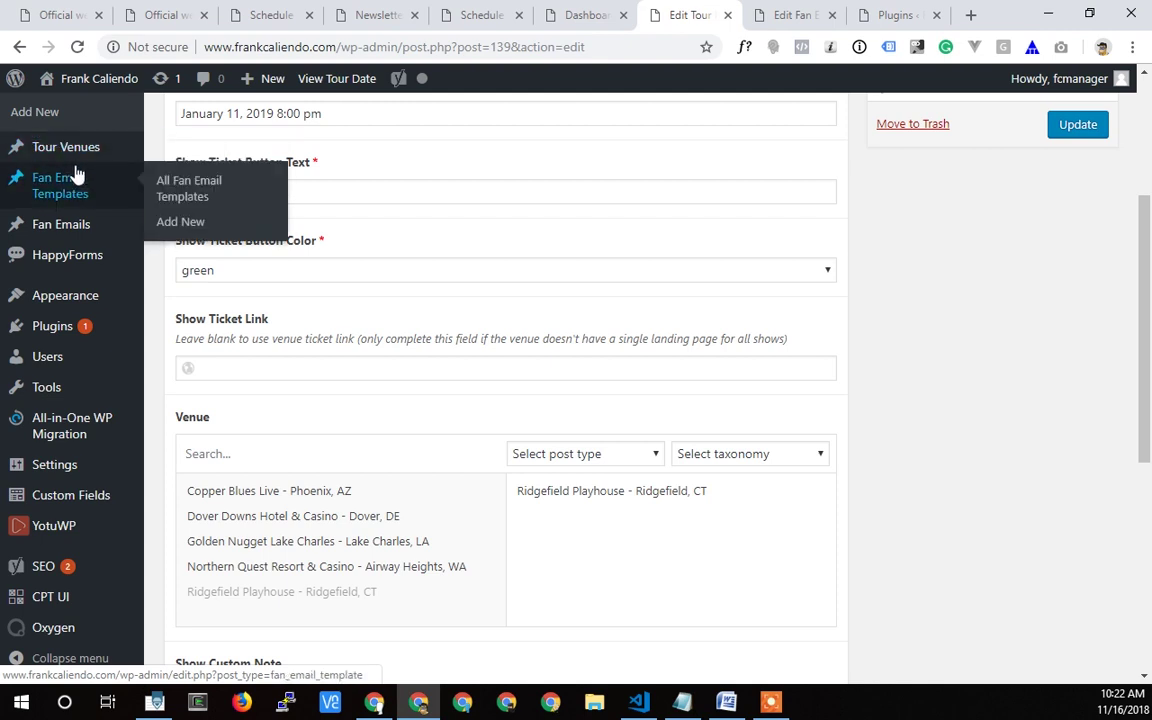
mouse_move(78, 500)
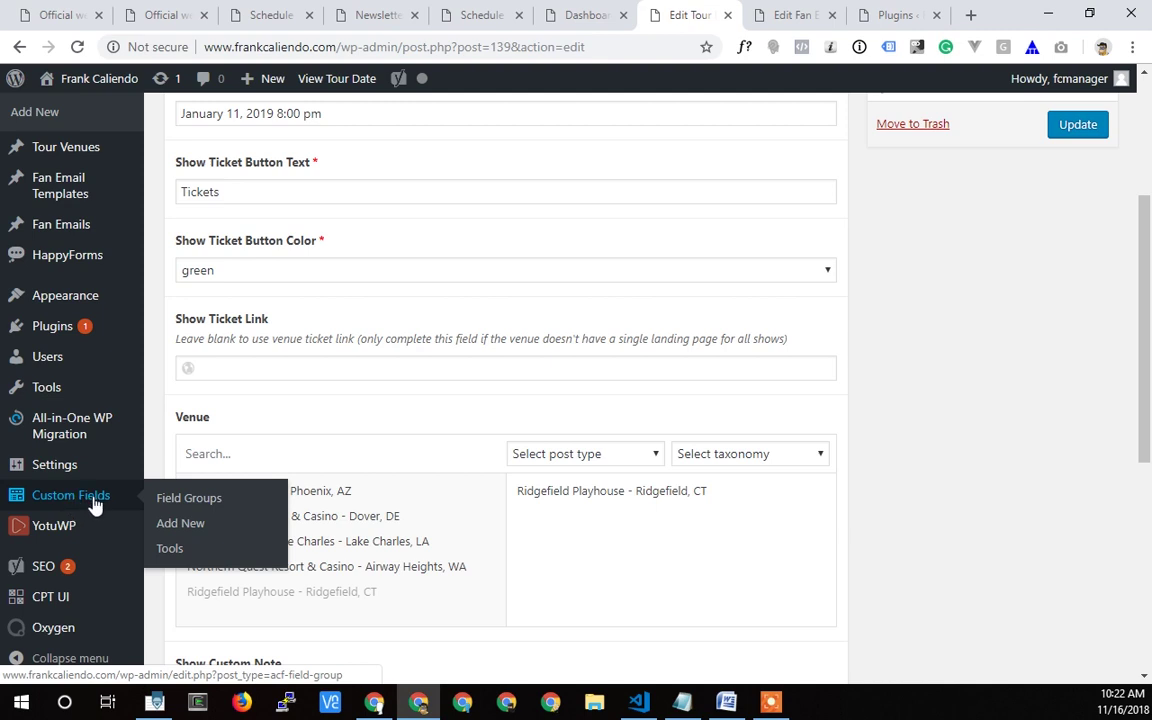
Step: Examine the Ridgefield Playhouse tour date's ticket button, date, ticket link and venue fields alongside the admin navigation entries
double_click(198, 197)
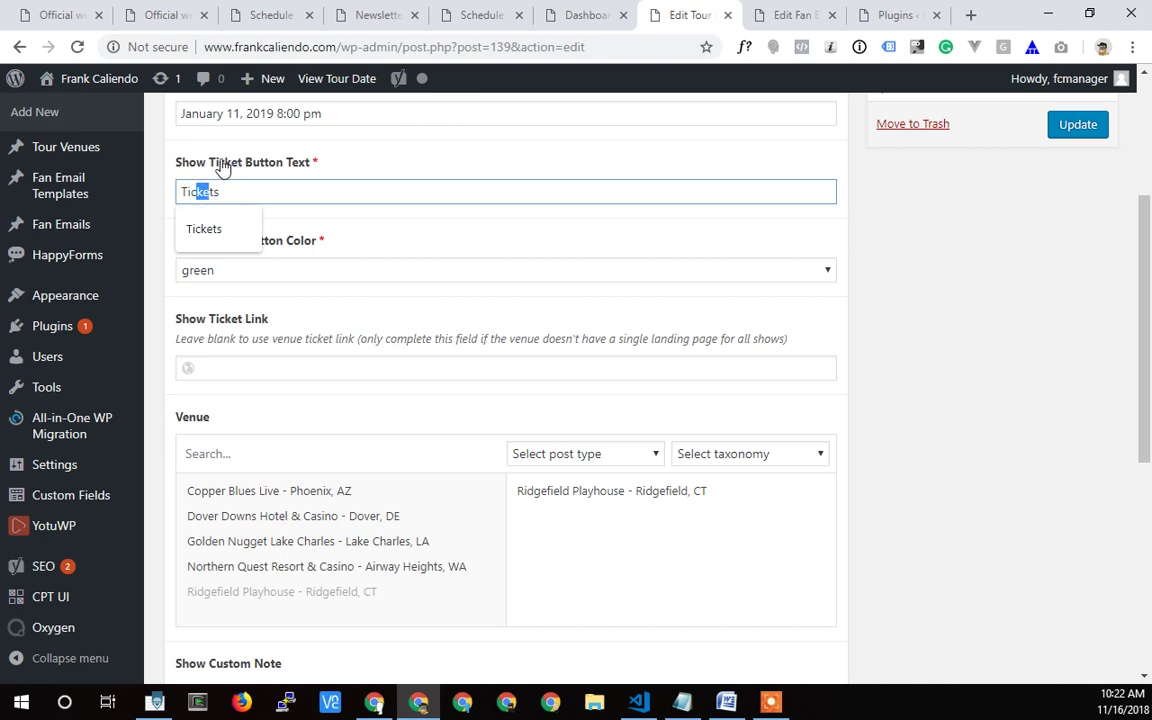
scroll(352, 288, "up", 2)
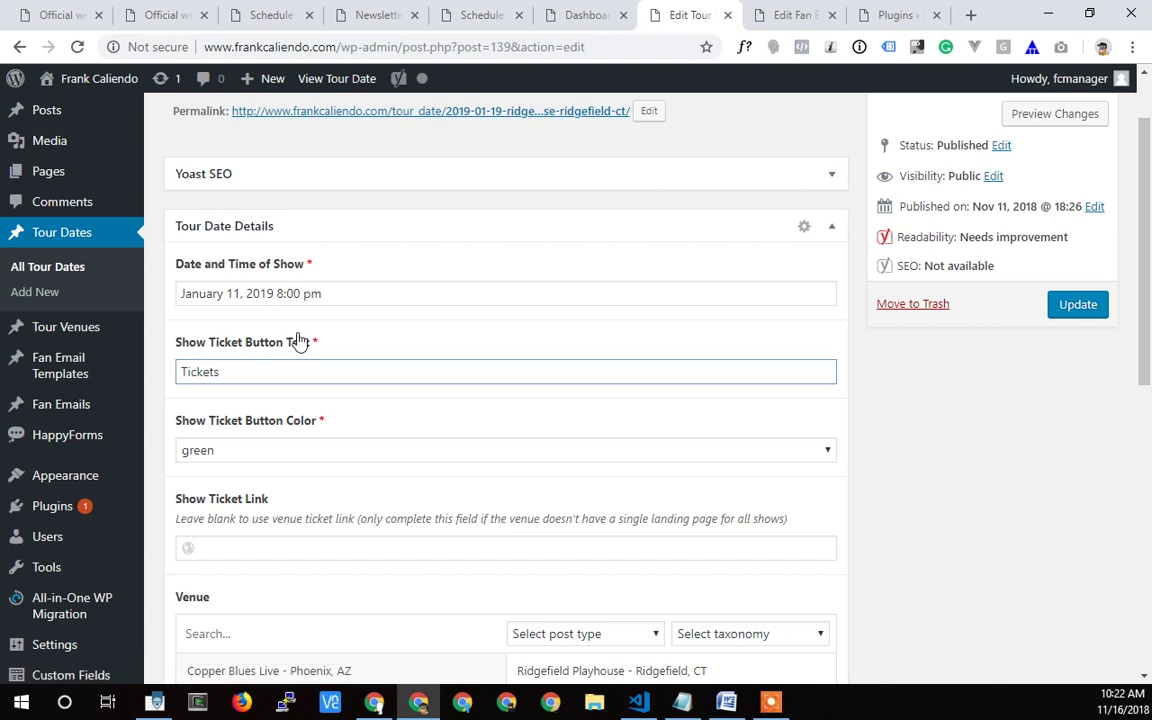
scroll(326, 560, "down", 3)
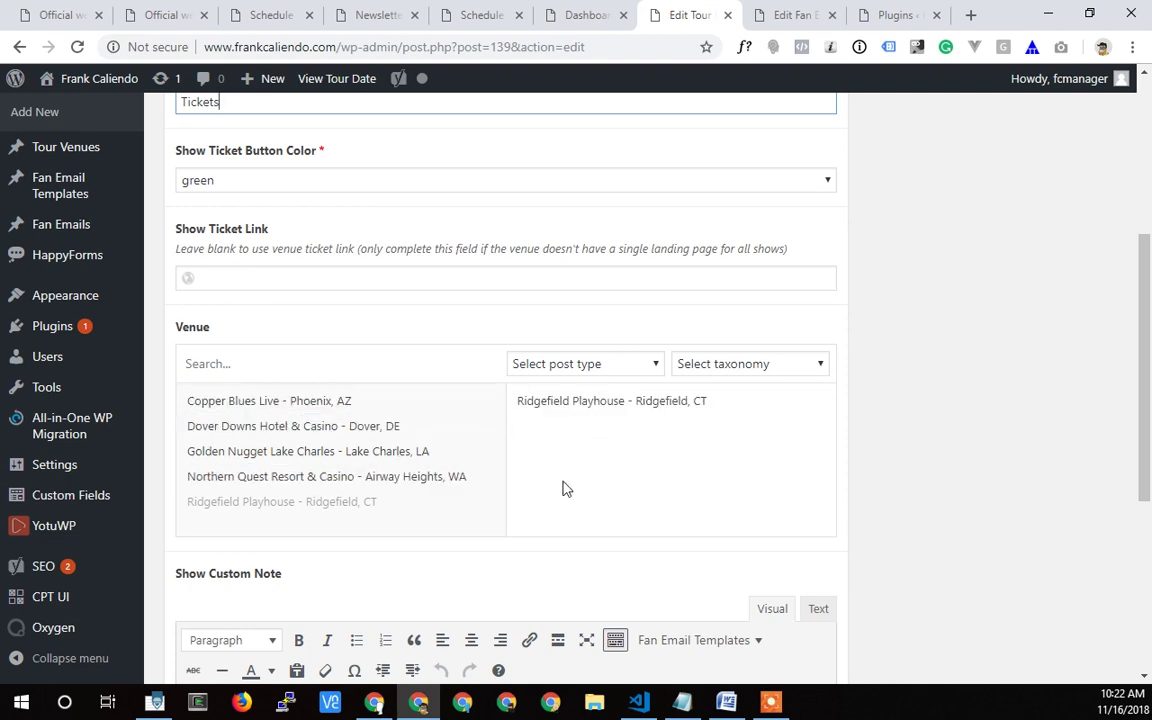
scroll(393, 429, "up", 2)
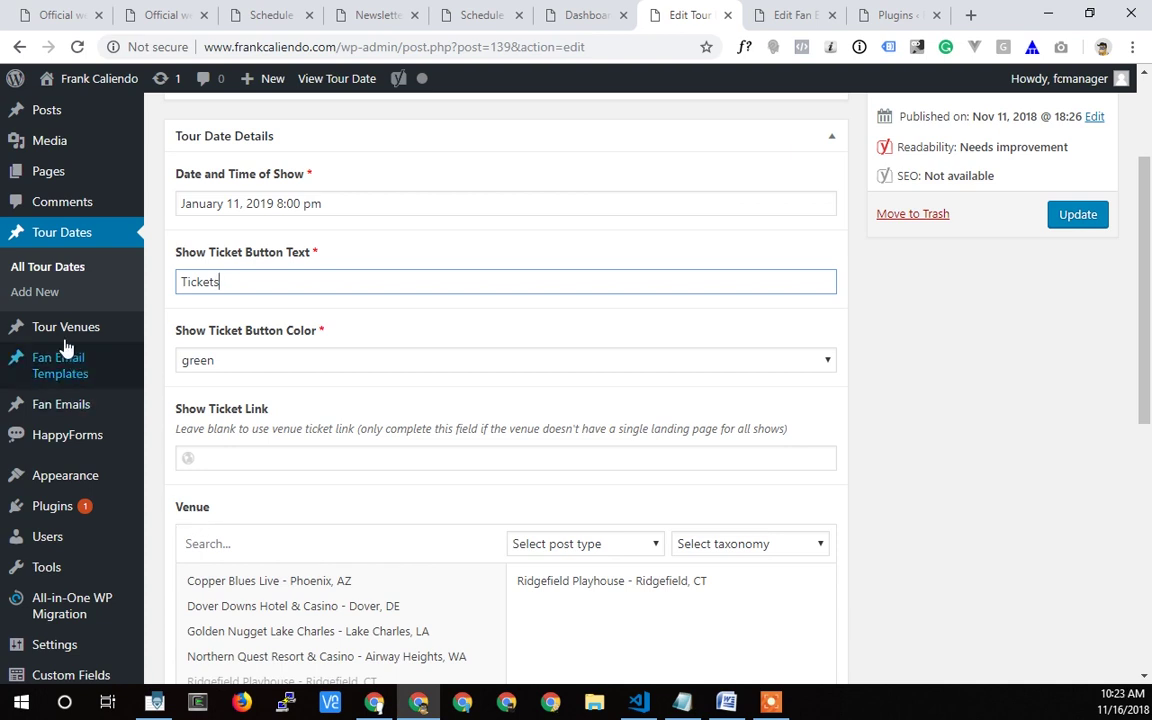
mouse_move(65, 335)
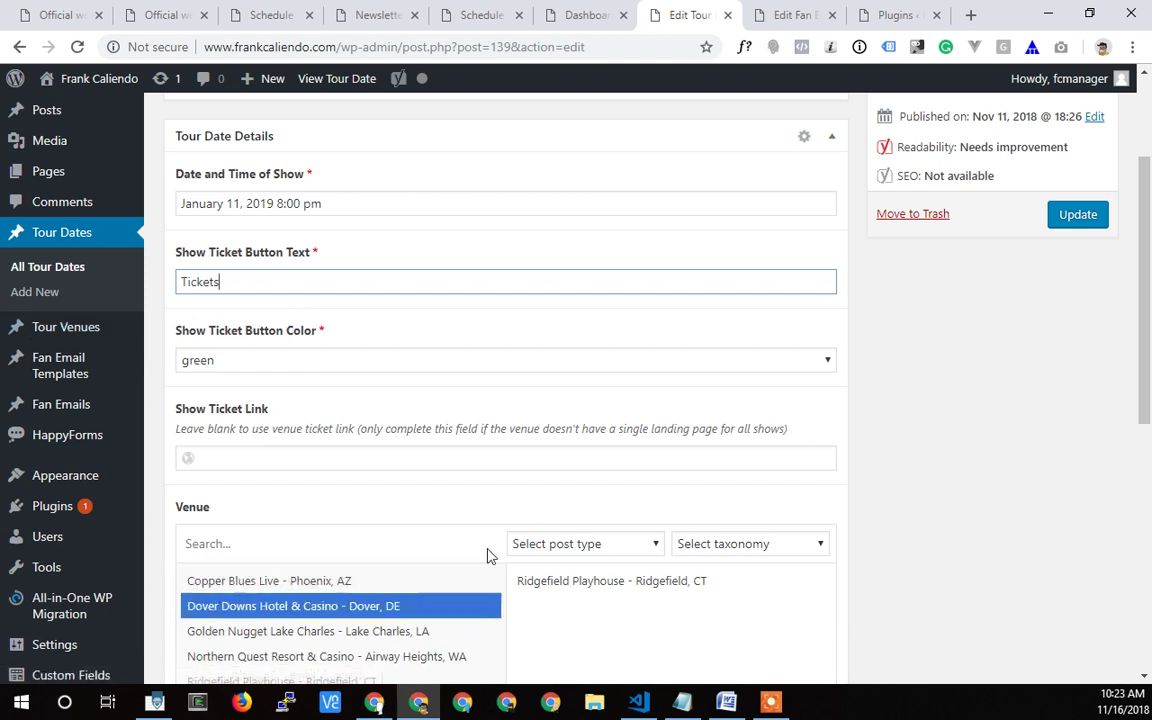
scroll(483, 540, "down", 1)
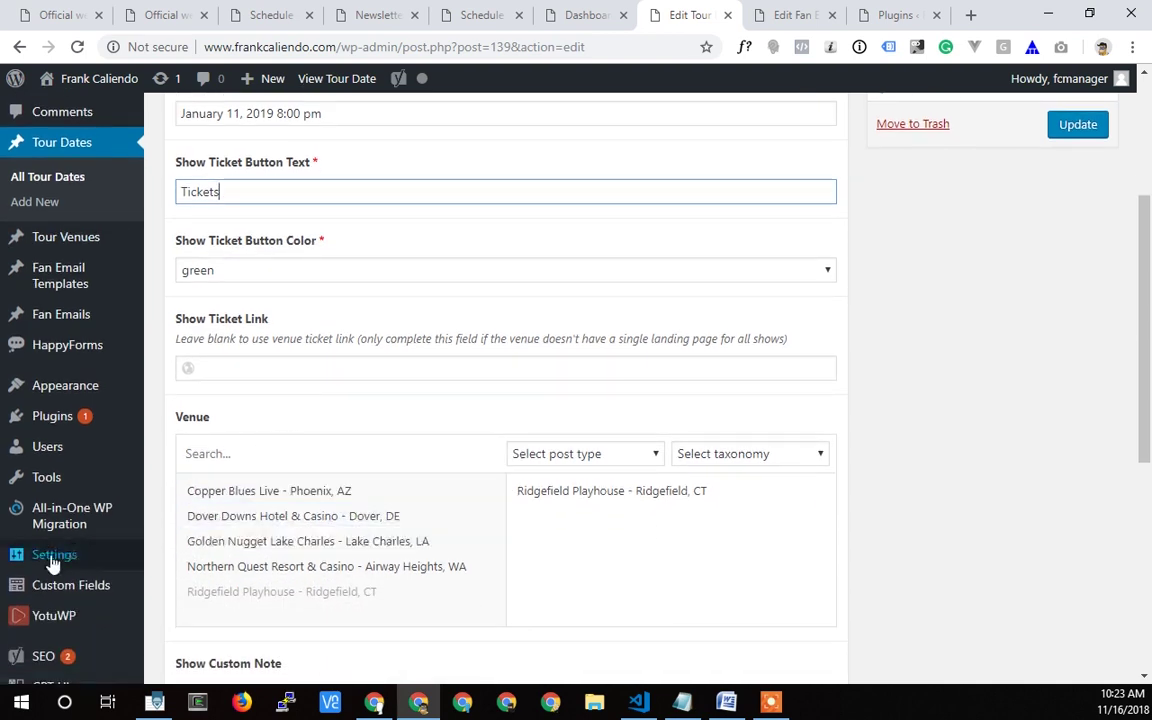
mouse_move(50, 590)
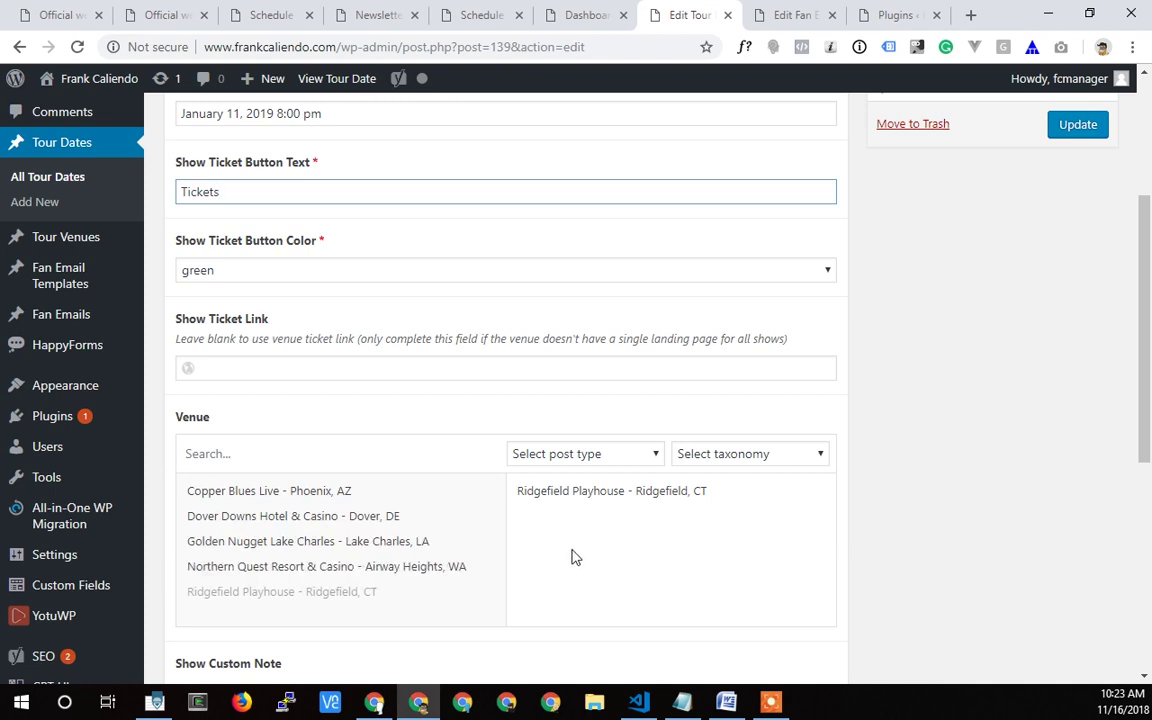
scroll(459, 563, "up", 1)
scroll(459, 563, "up", 3)
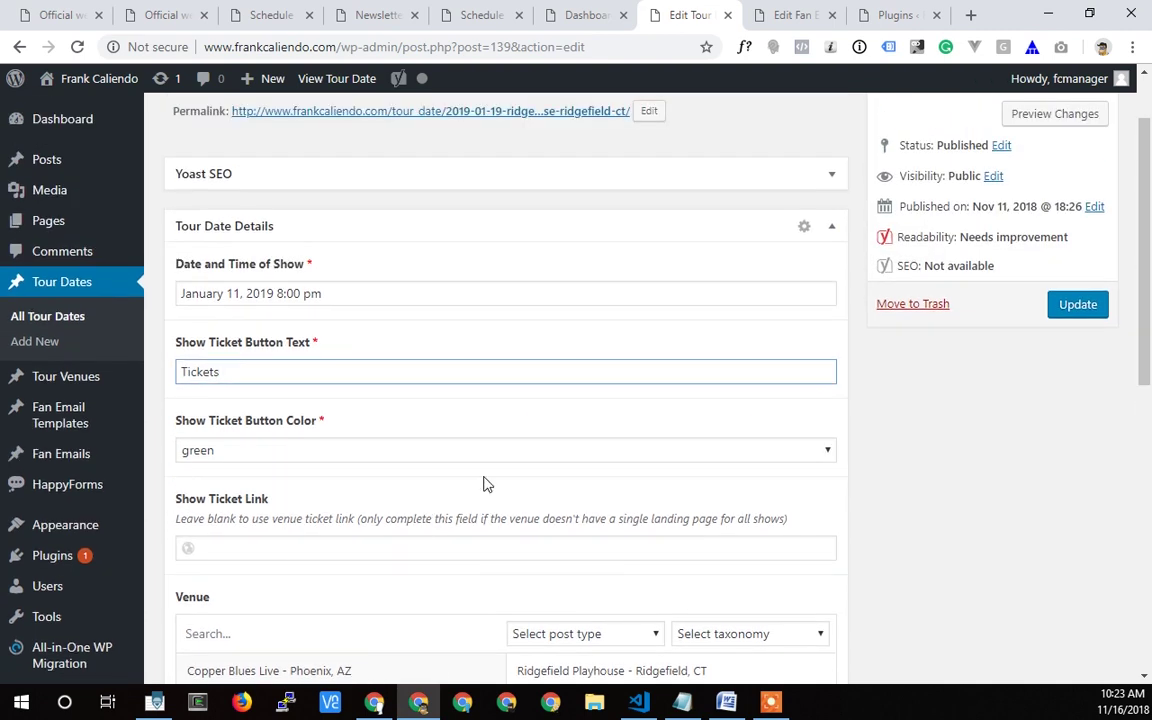
scroll(516, 453, "up", 2)
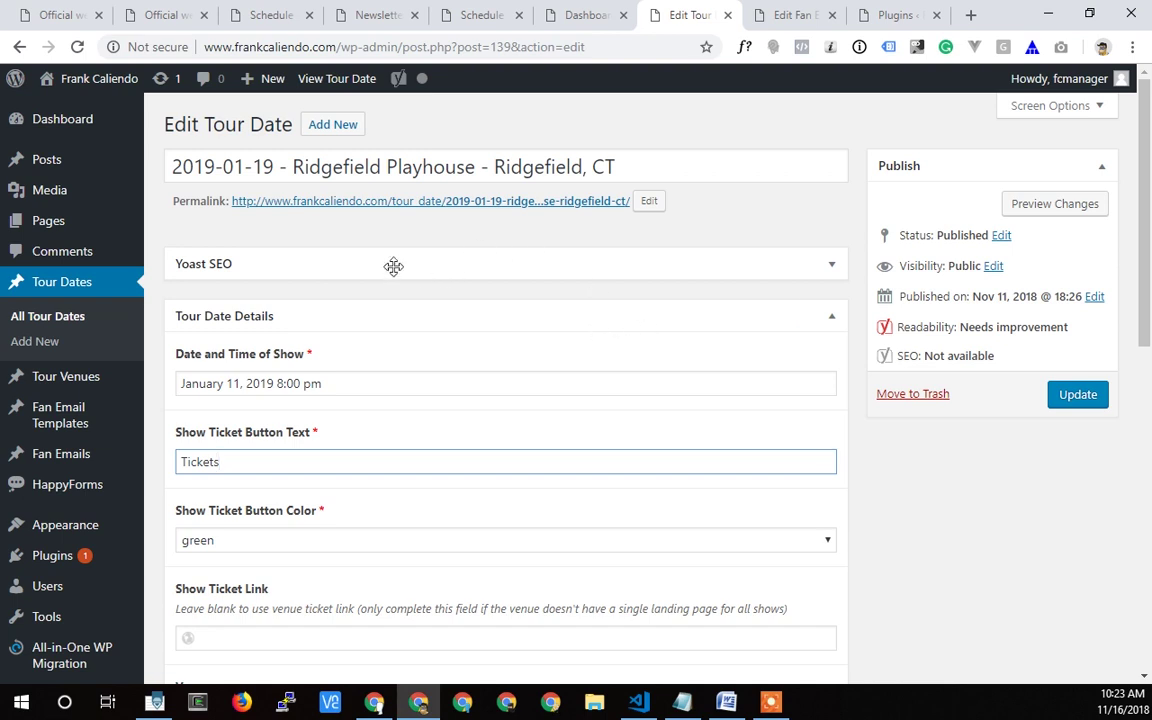
Step: Switch to the live Newsletter page and examine the signup form's first name, email and US Zip Code fields
left_click(380, 17)
mouse_move(776, 258)
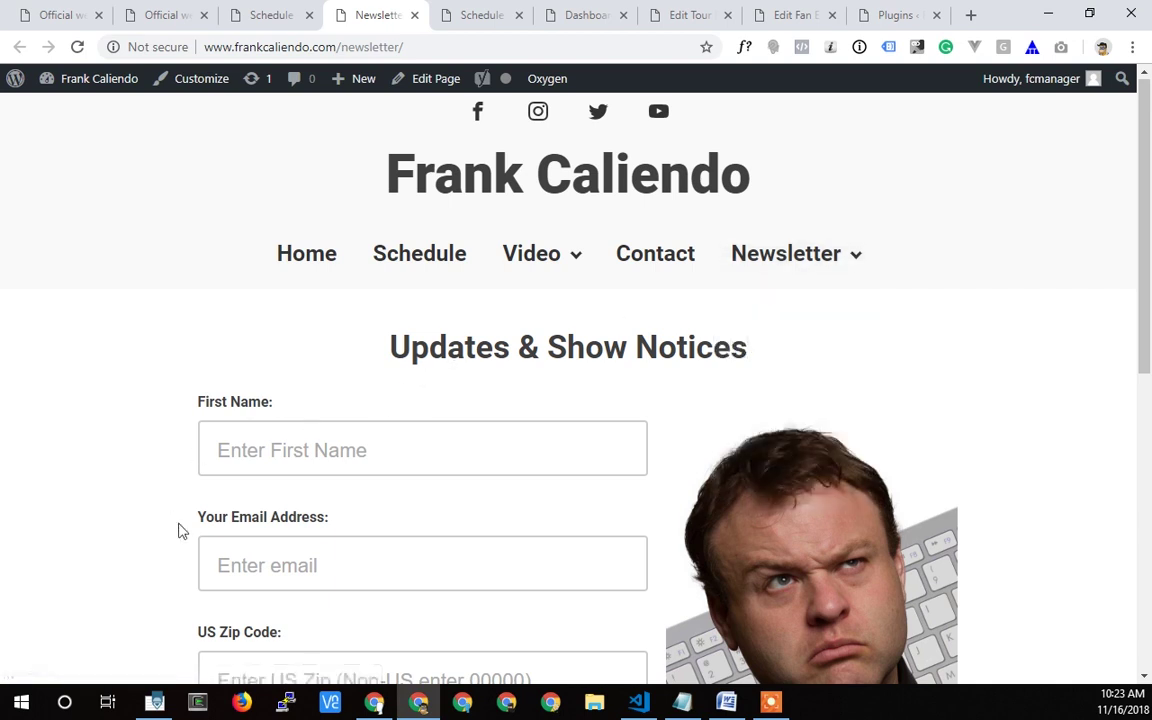
scroll(490, 443, "down", 3)
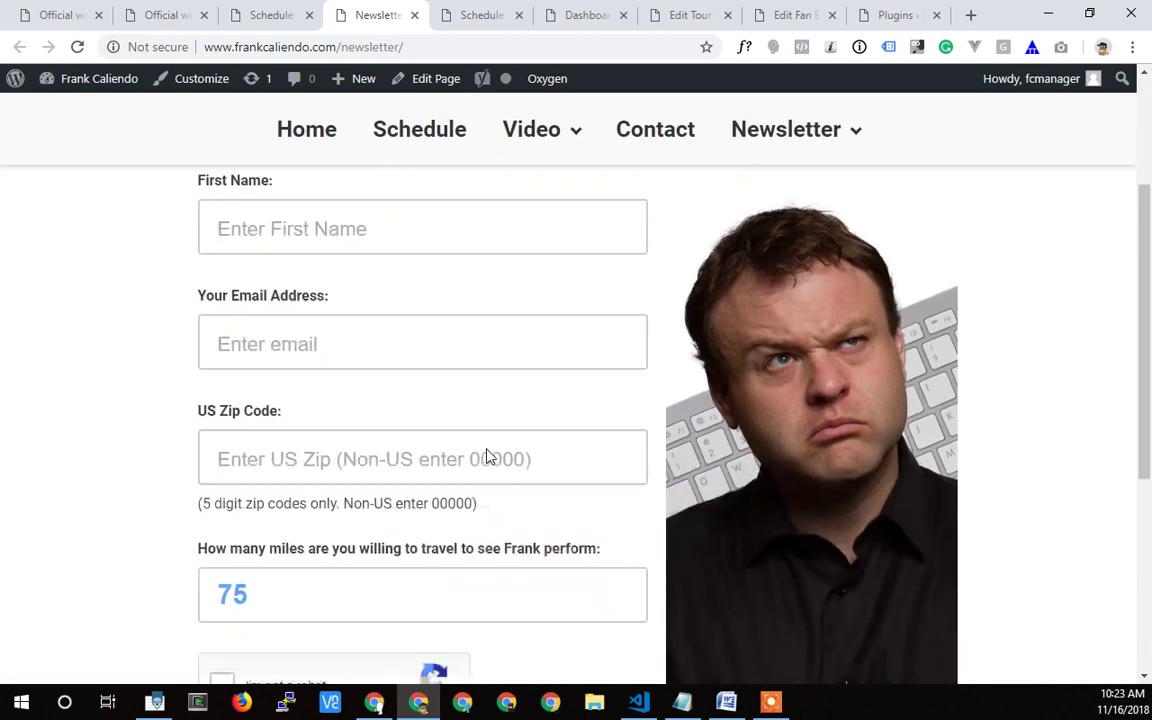
scroll(522, 424, "up", 2)
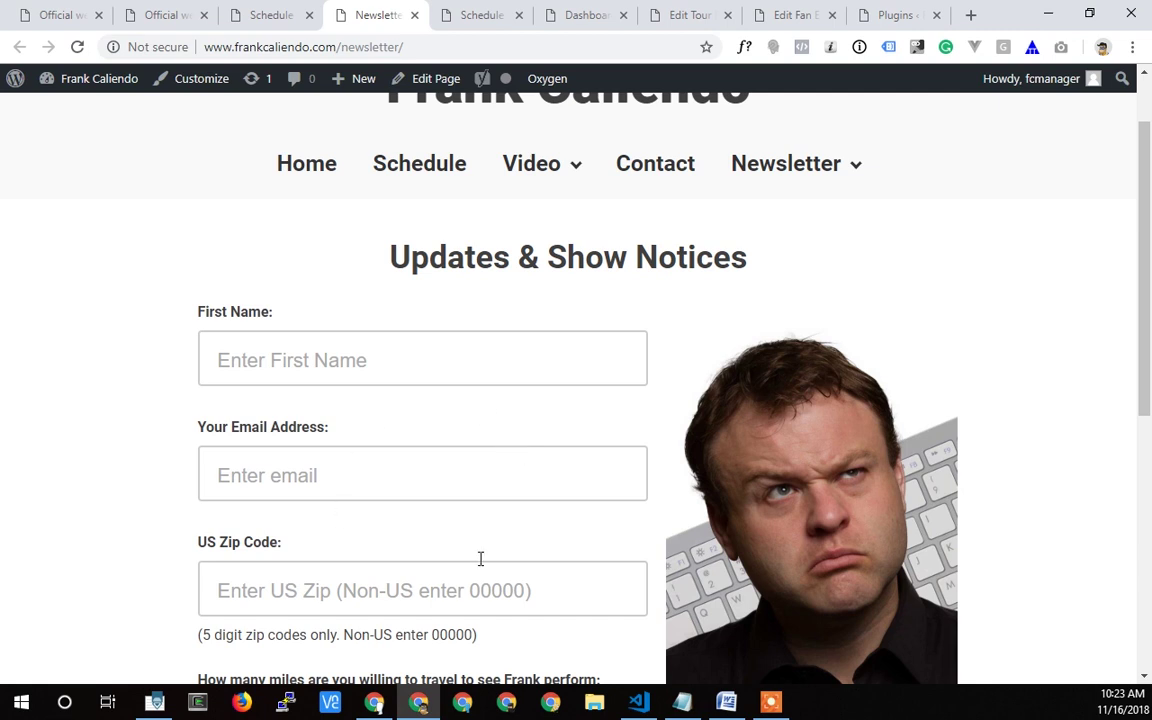
scroll(171, 506, "down", 1)
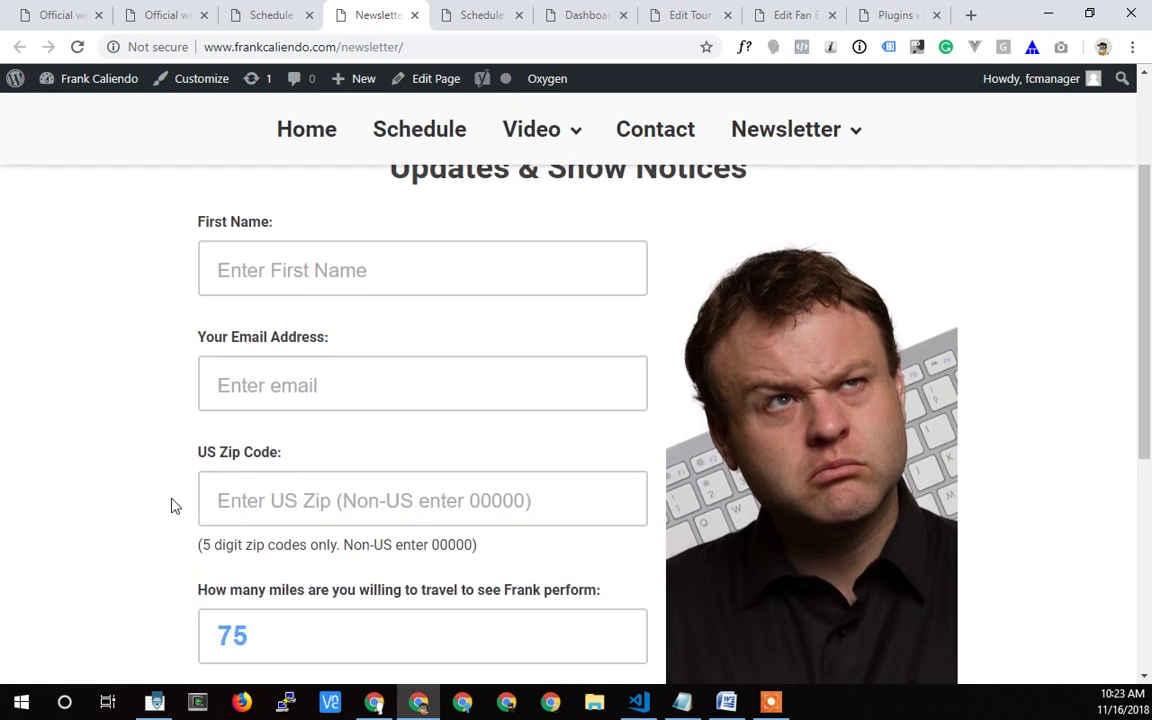
left_click(262, 496)
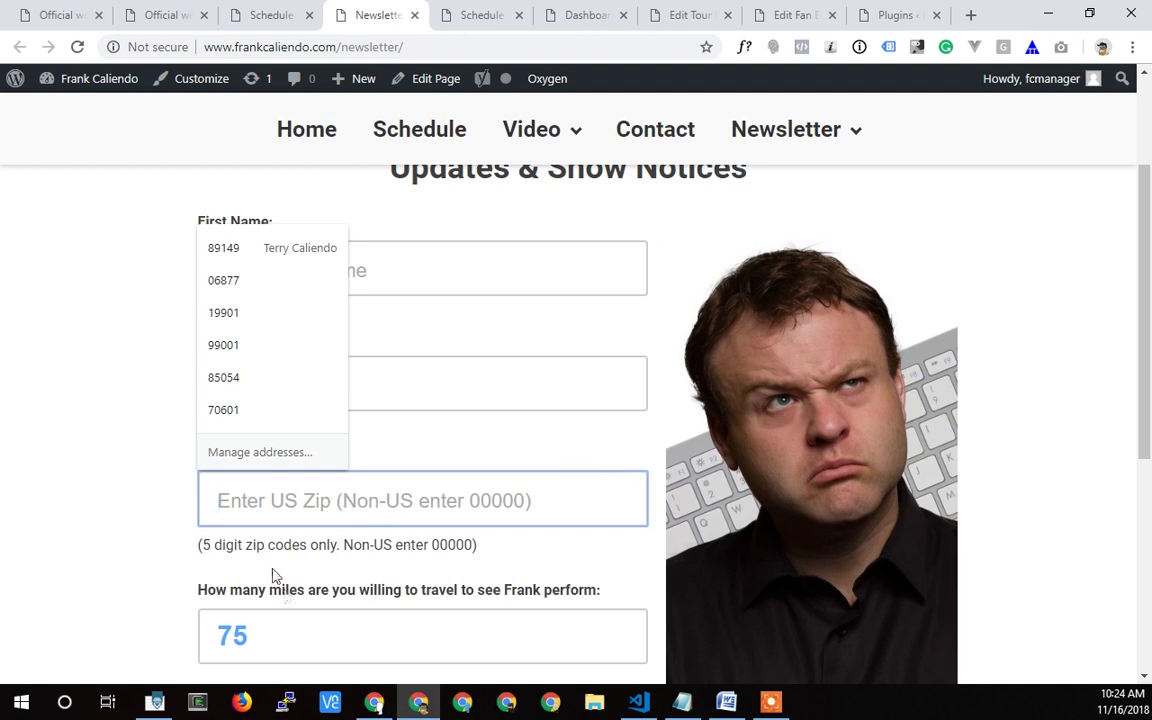
left_click(72, 478)
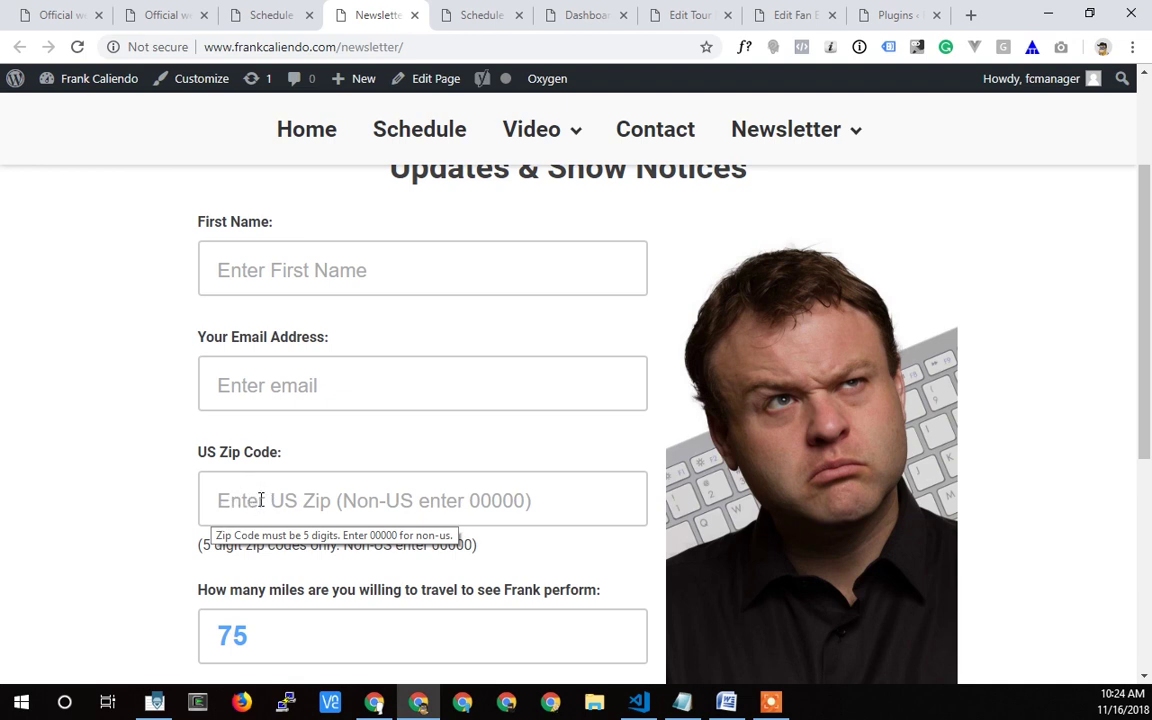
Step: Review the newsletter signup form again, from its heading through the zip code and travel distance fields to the reCAPTCHA
scroll(154, 617, "down", 2)
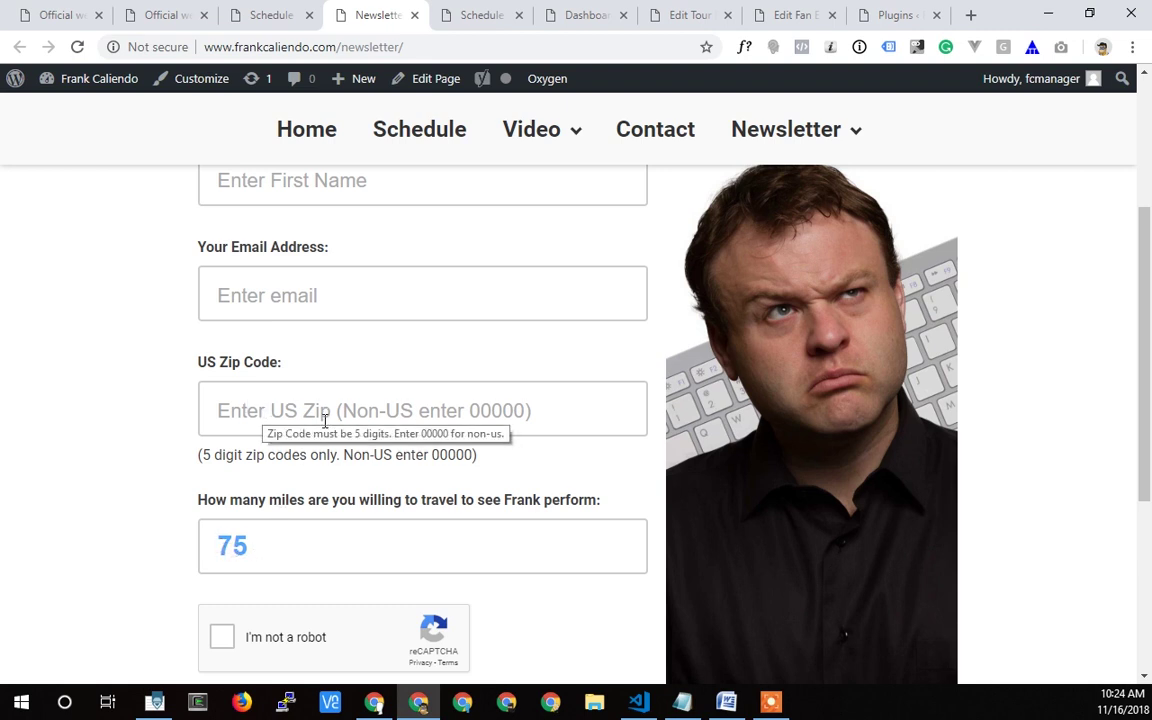
scroll(365, 535, "up", 3)
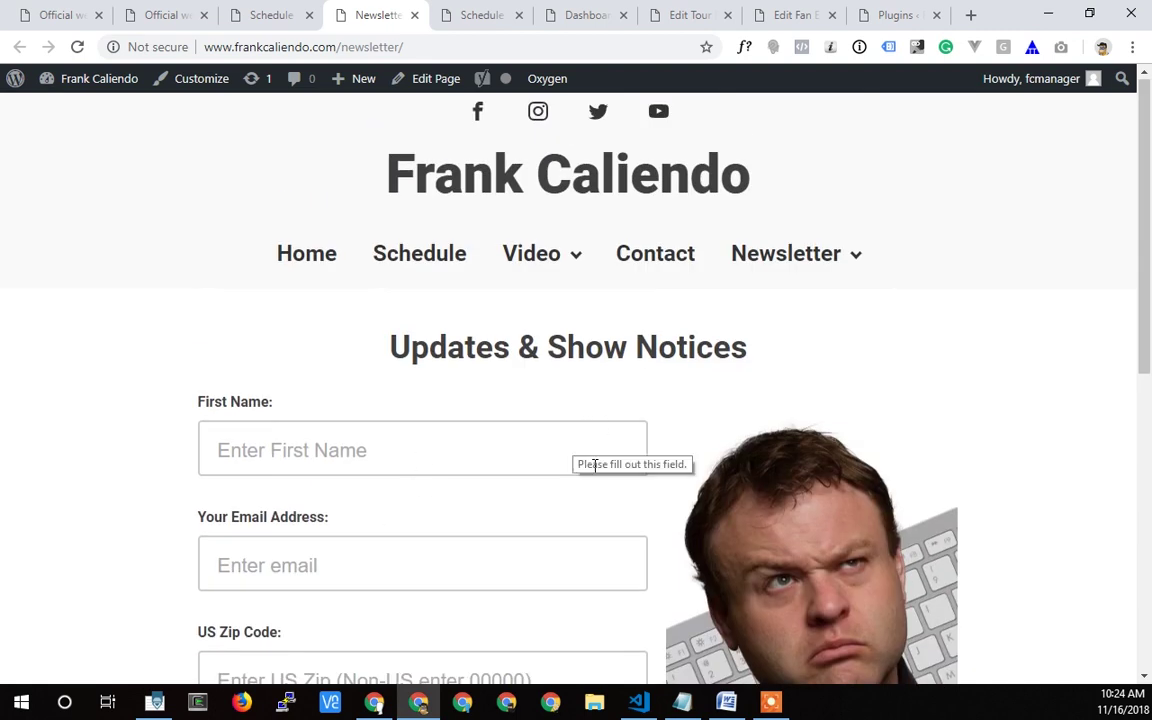
scroll(669, 476, "down", 1)
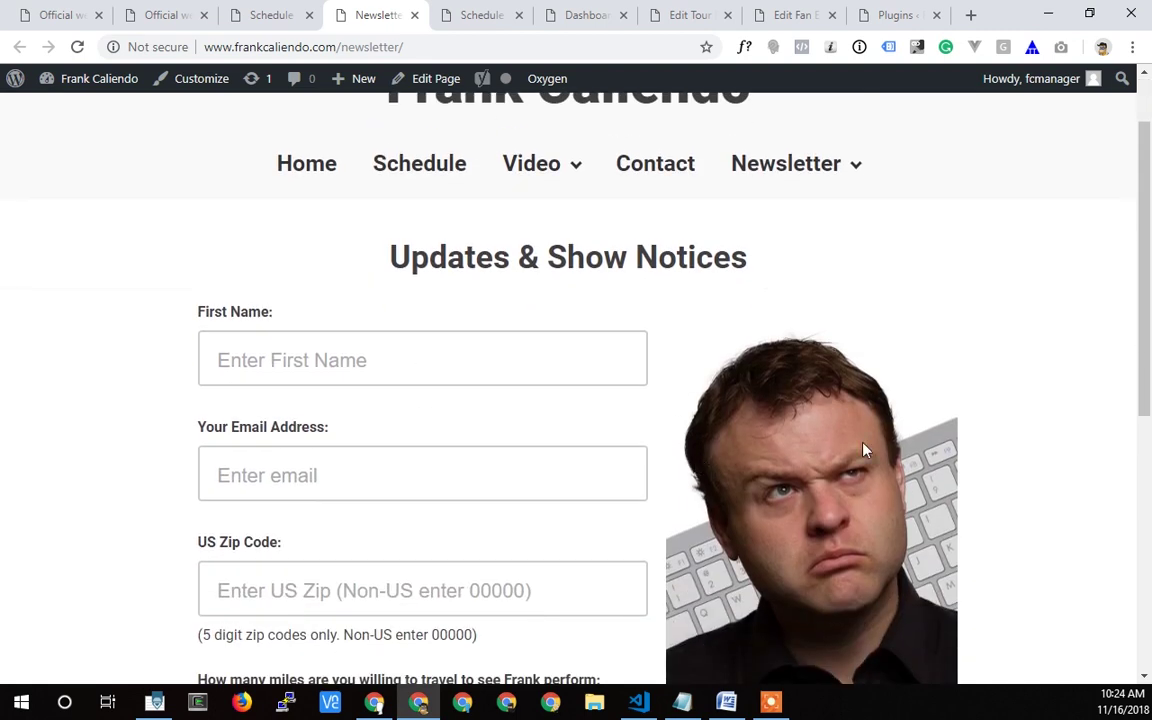
scroll(812, 544, "down", 1)
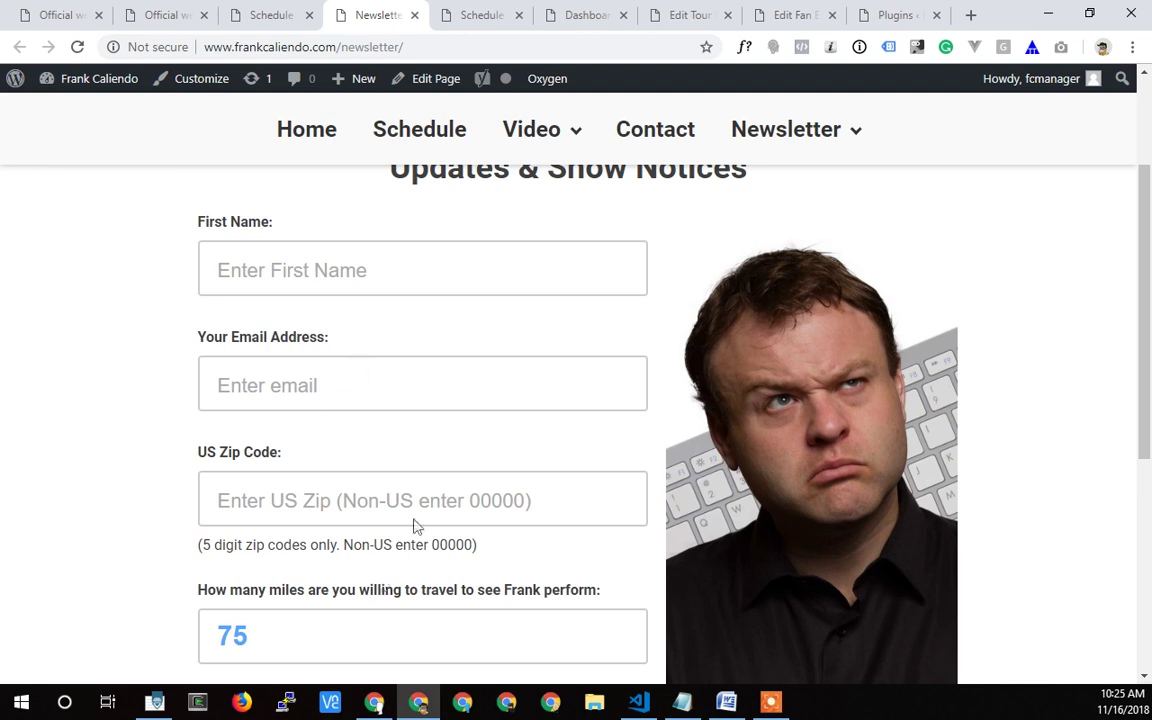
scroll(326, 494, "down", 1)
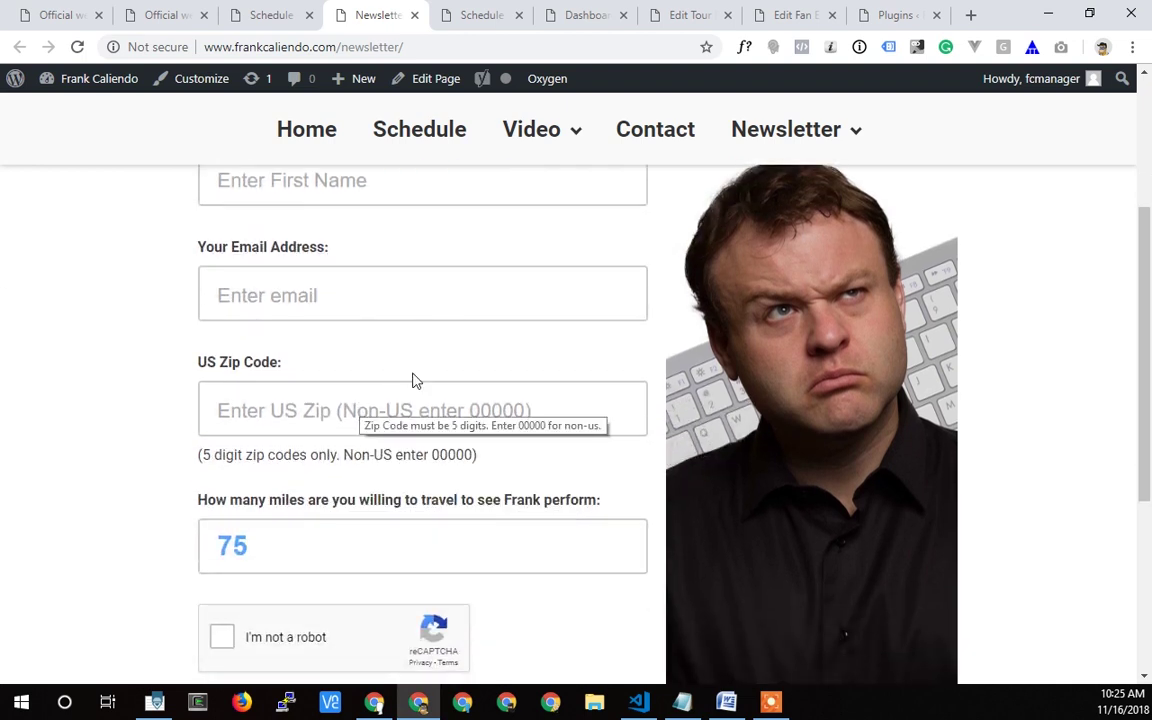
scroll(549, 440, "up", 1)
scroll(549, 440, "up", 1)
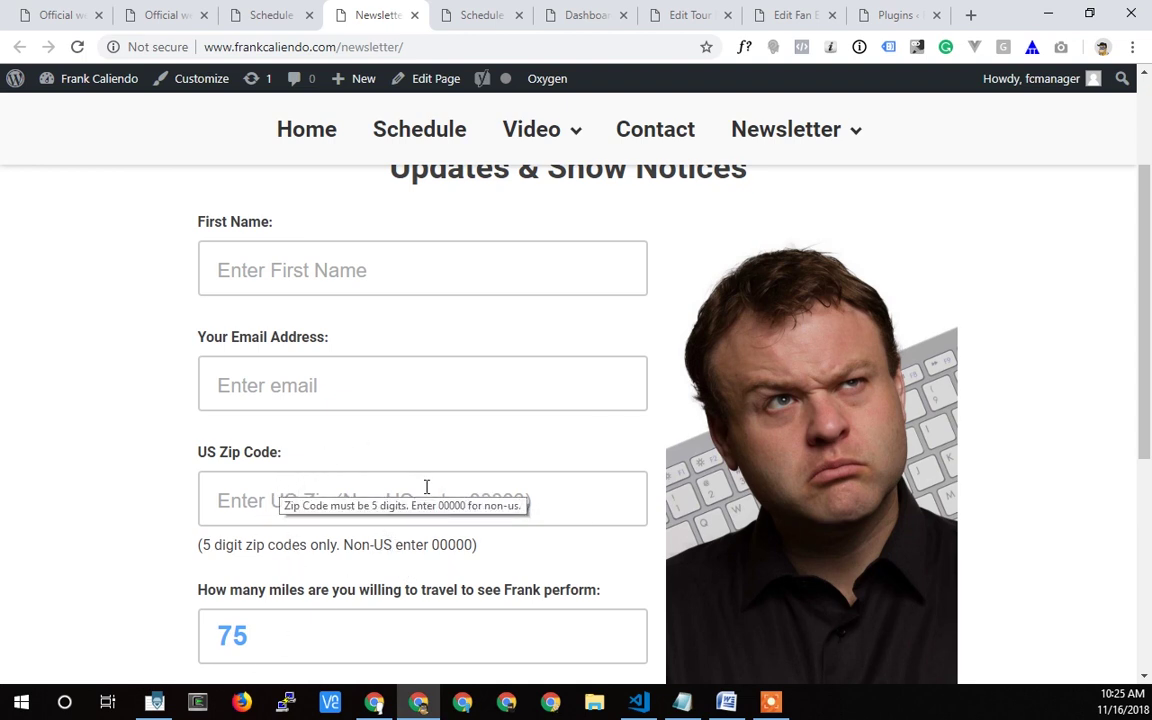
scroll(549, 470, "up", 2)
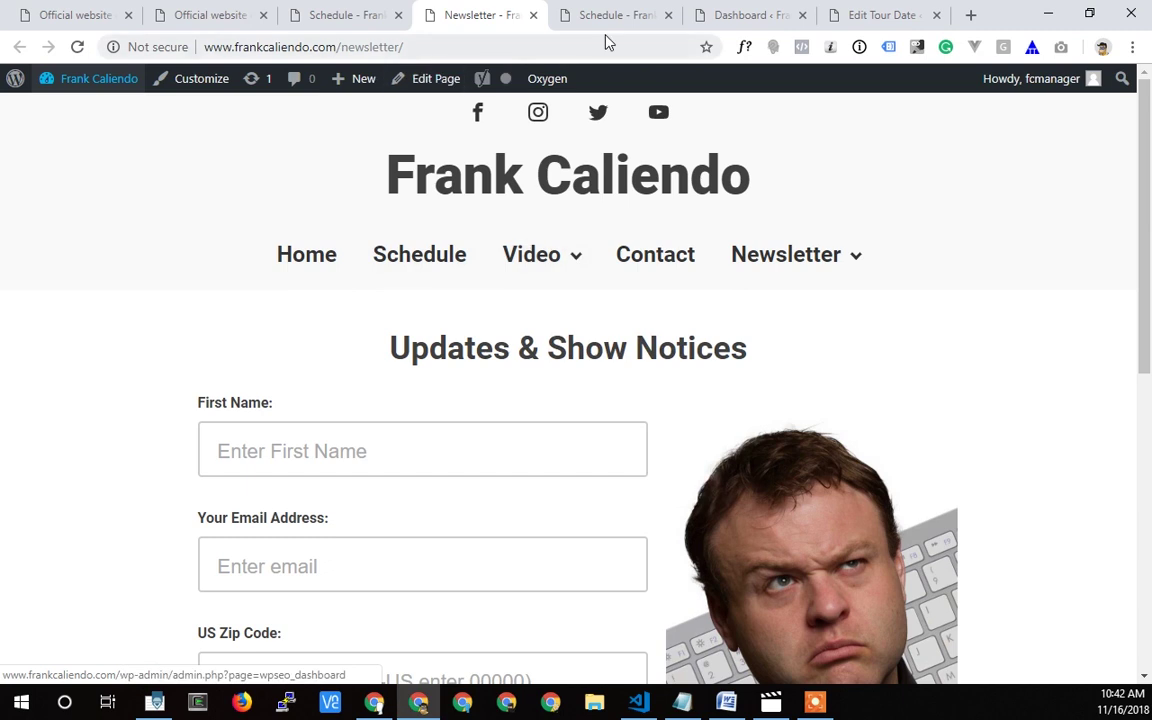
Step: Open the Standard Tour fan email template for editing in a new last browser tab, and highlight its main heading and {$venue_name} placeholder
left_click(748, 15)
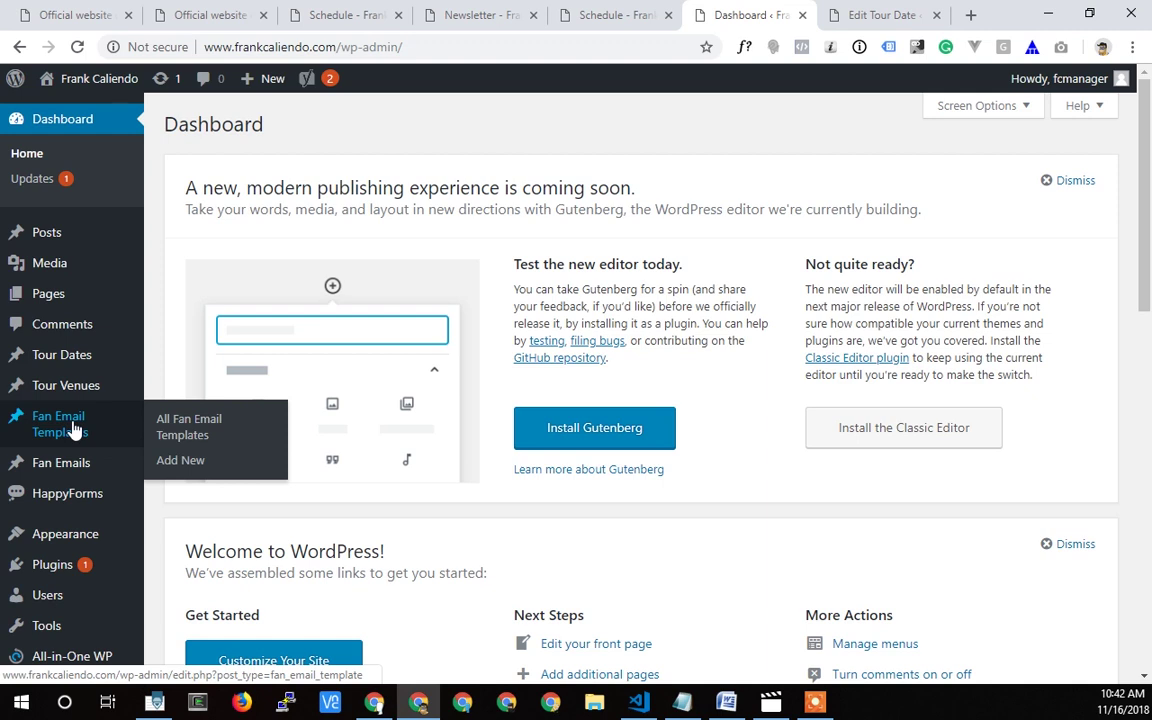
right_click(175, 428)
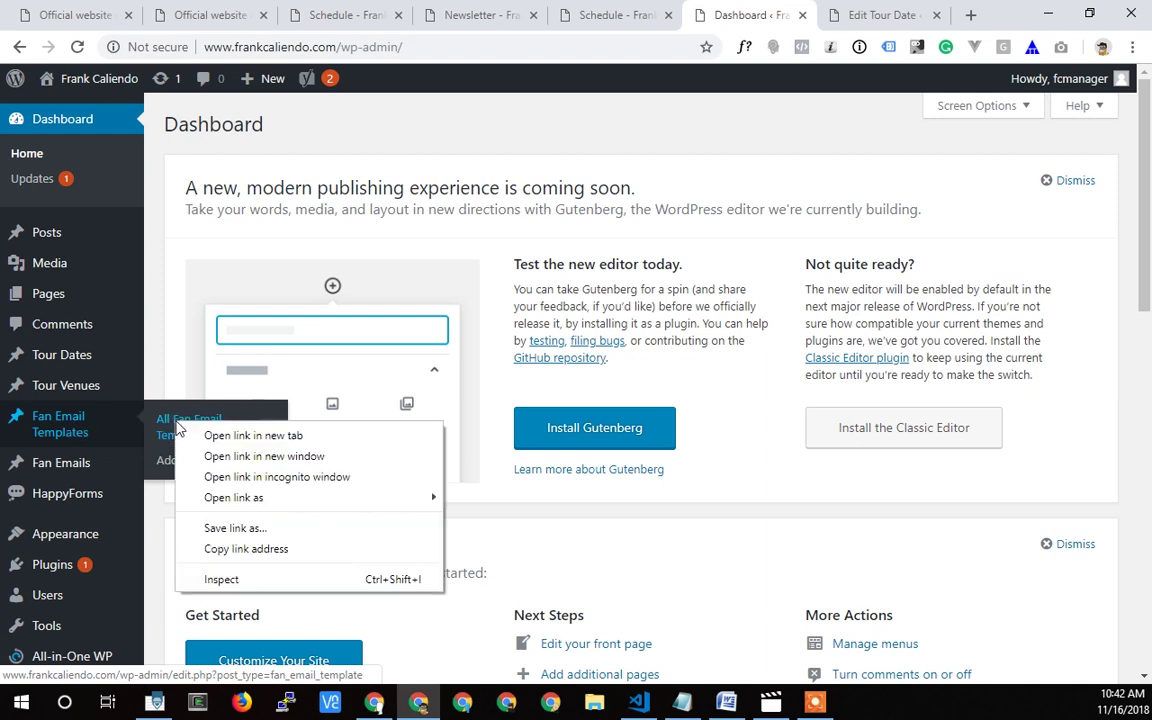
middle_click(224, 443)
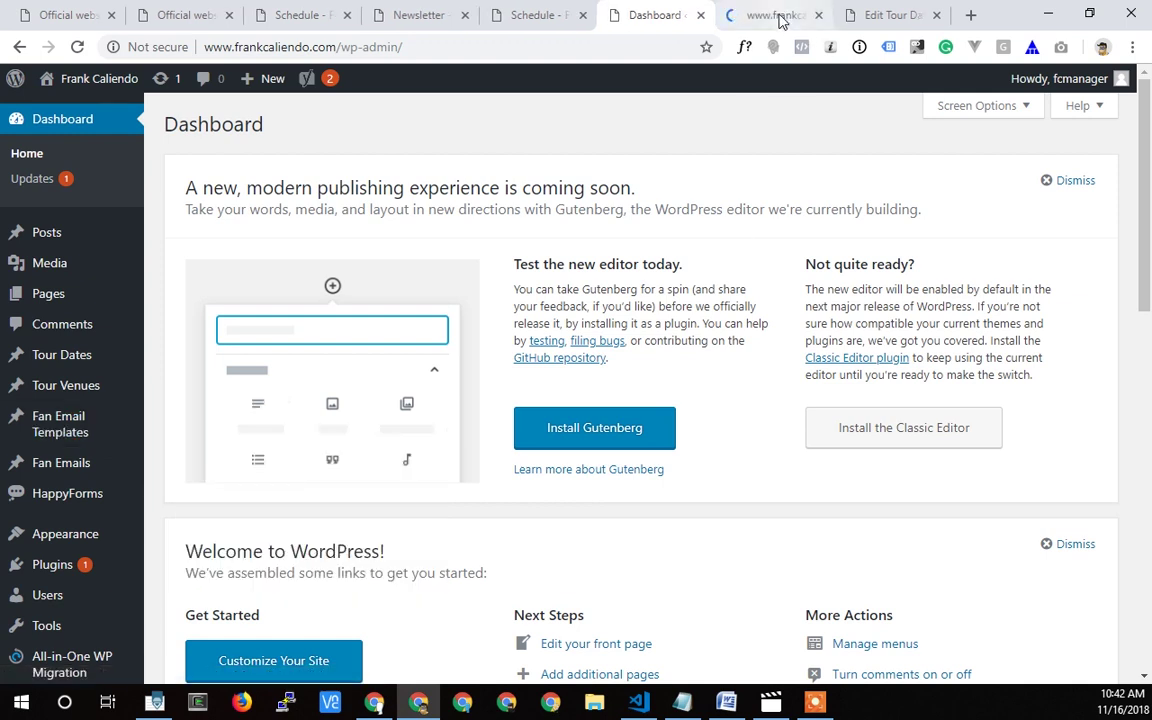
left_click_drag(775, 15, 887, 20)
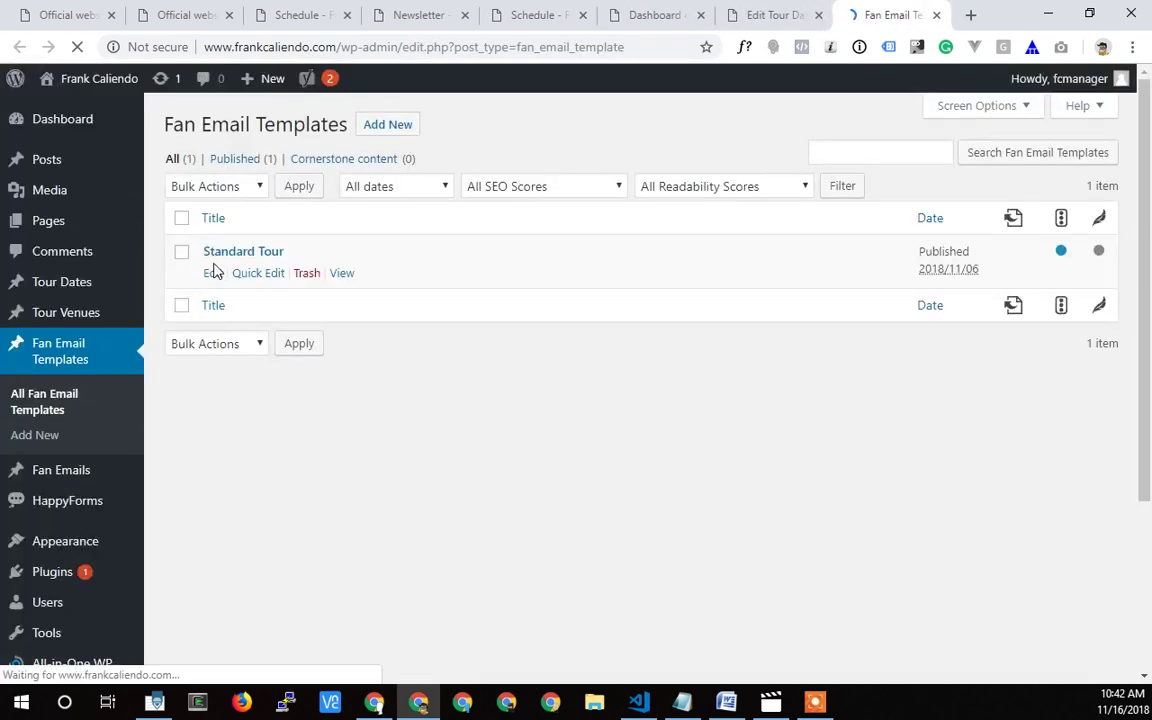
left_click(213, 273)
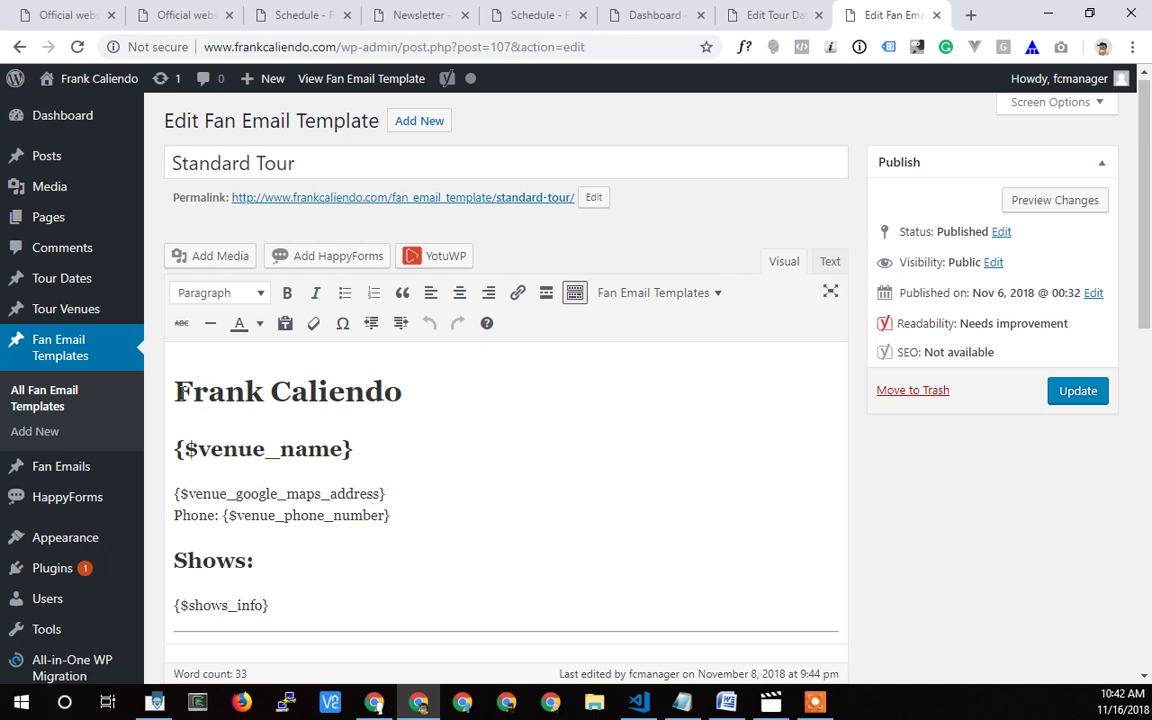
left_click_drag(174, 391, 413, 397)
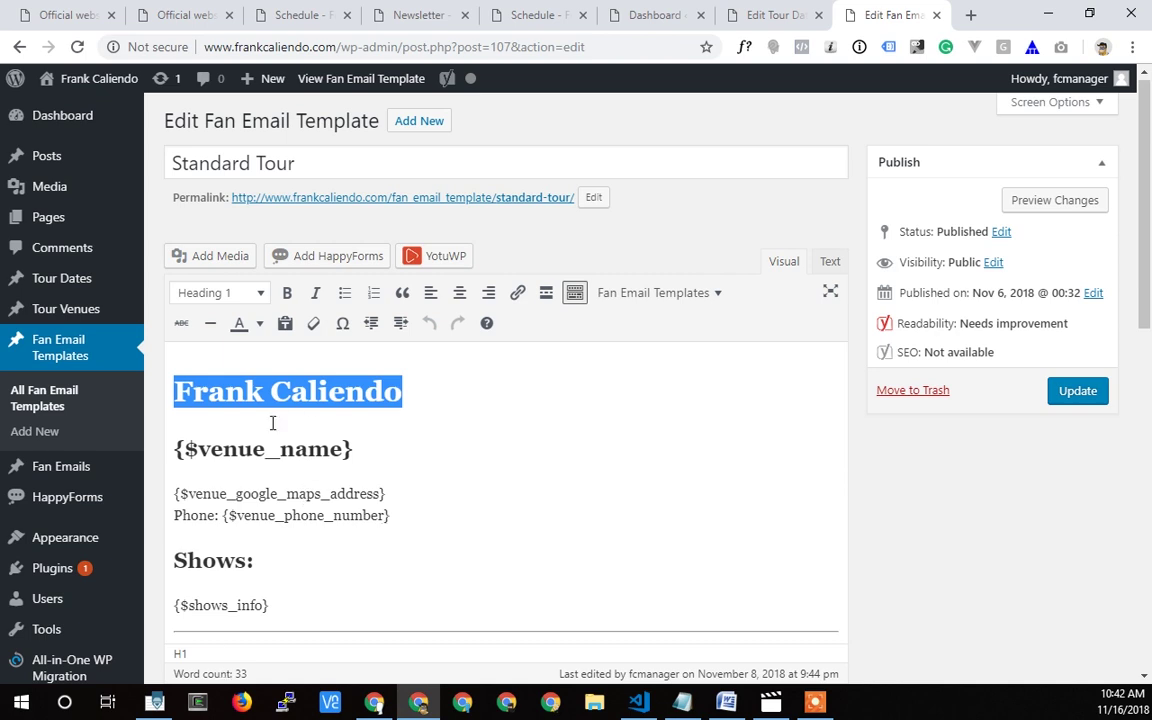
left_click_drag(174, 451, 352, 451)
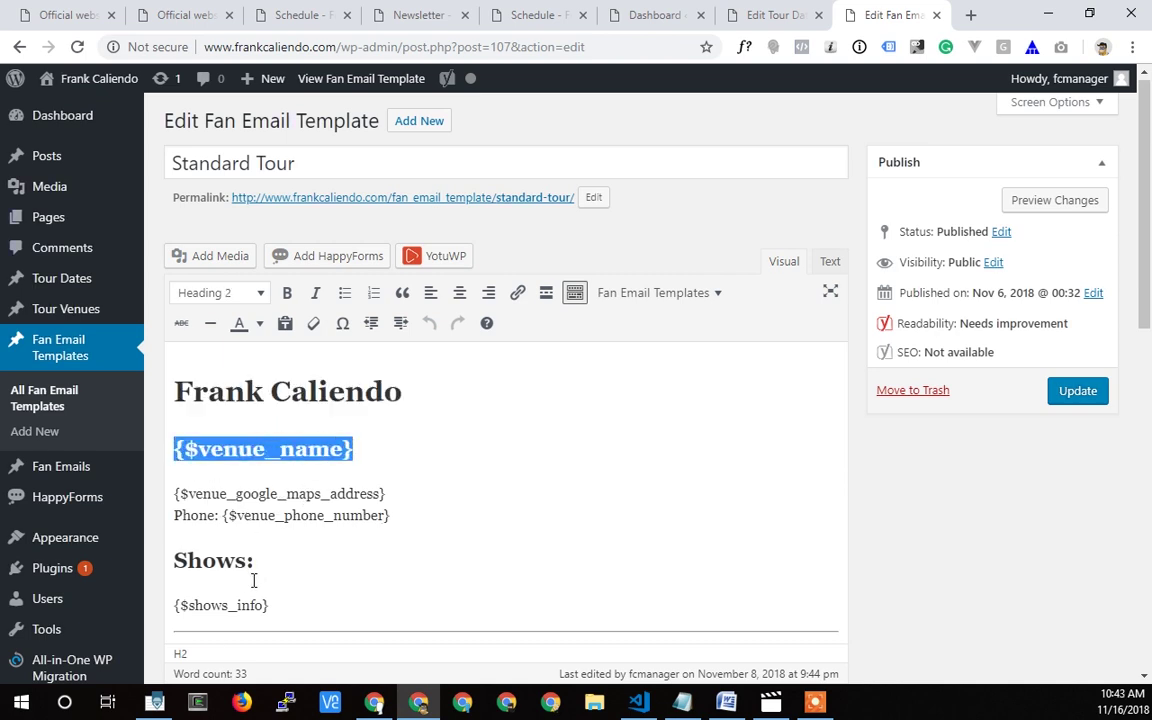
Step: Open a blank new Fan Email in a separate browser tab and switch to it
mouse_move(28, 470)
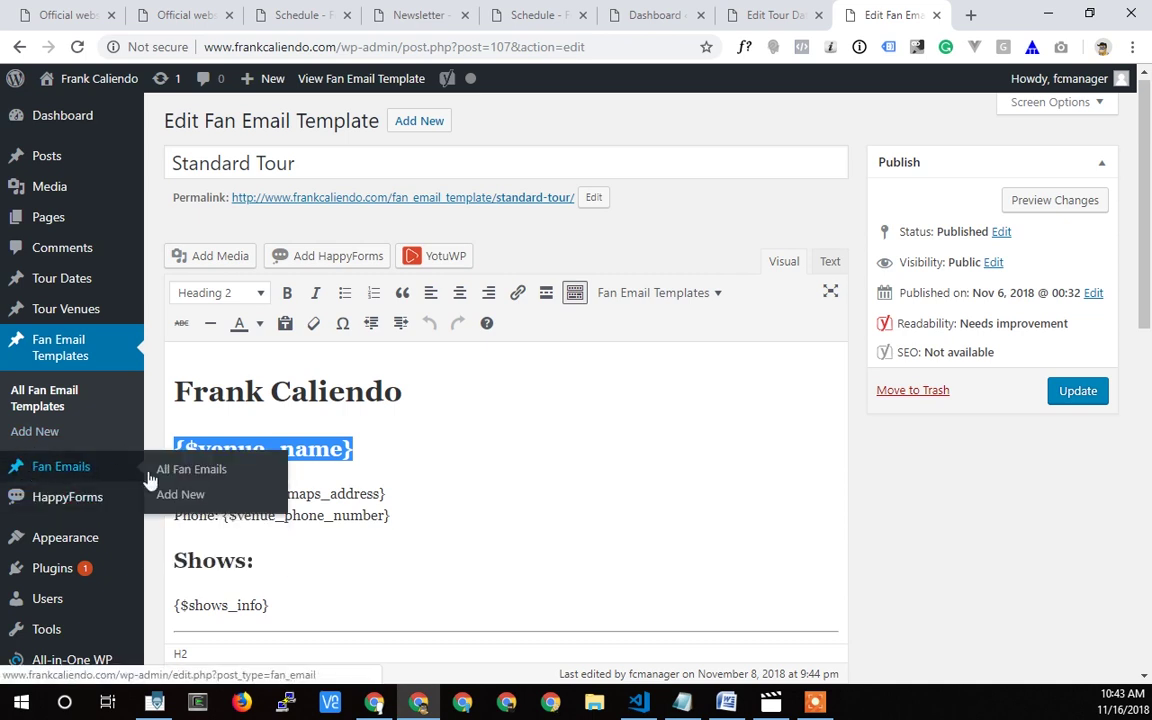
right_click(190, 495)
left_click(222, 507)
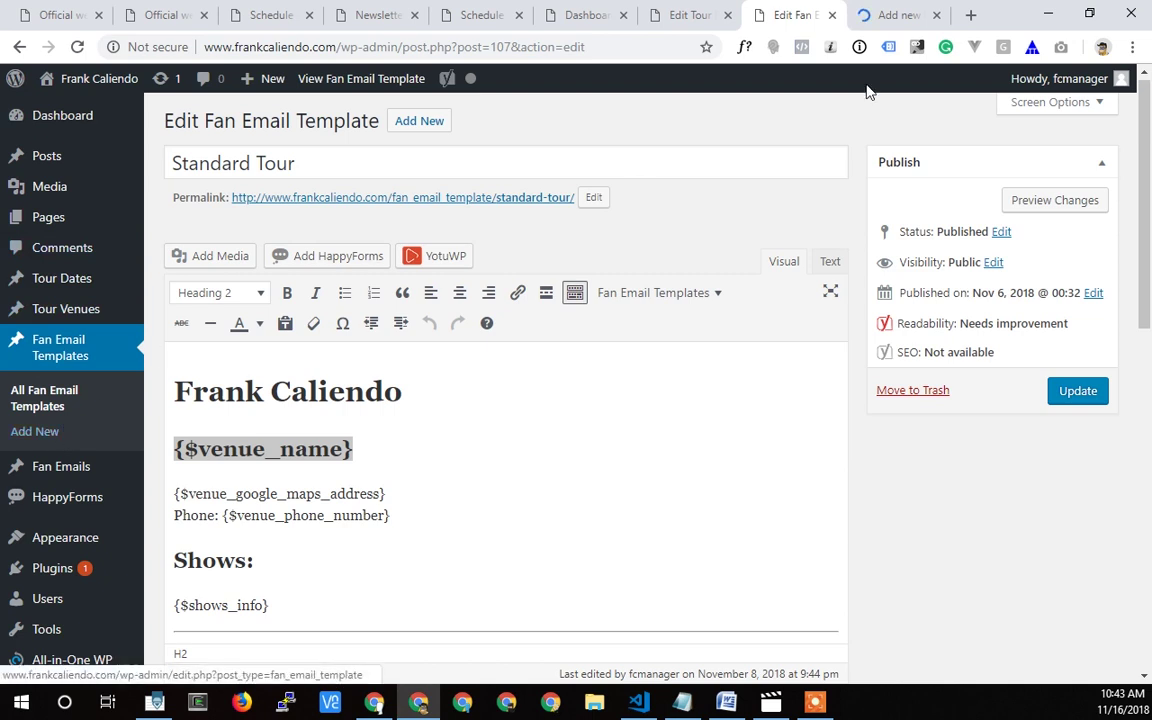
left_click(895, 27)
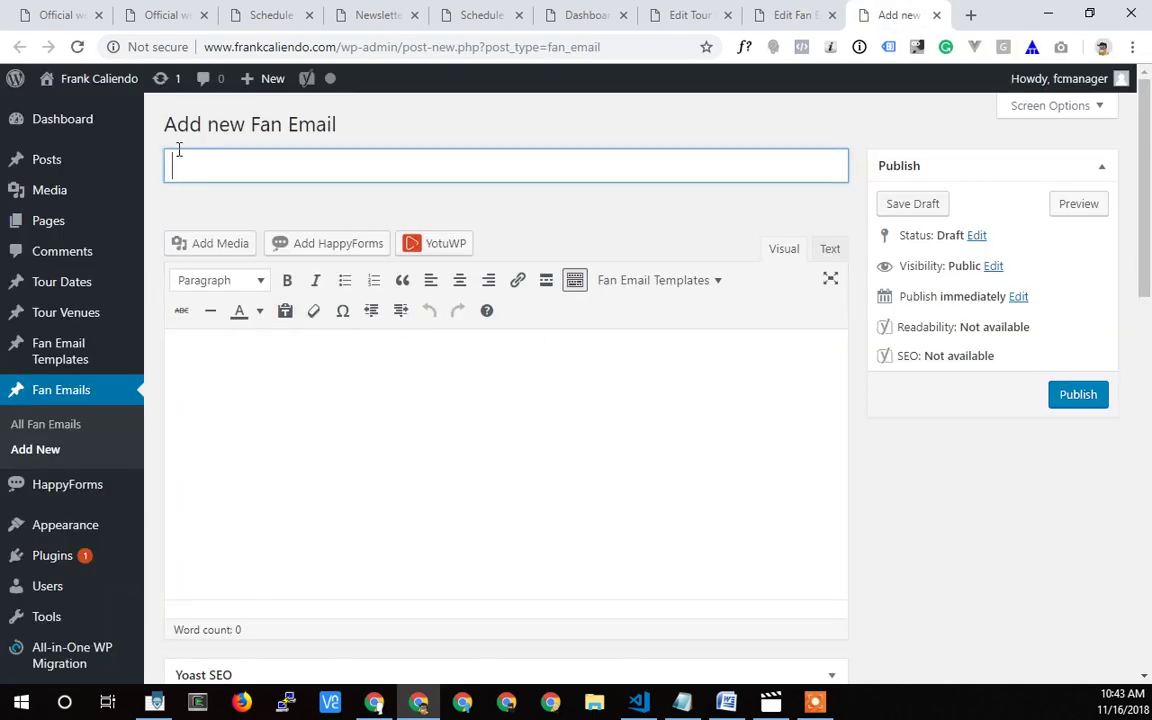
Step: Set the new fan email's venue to Copper Blues Live - Phoenix, AZ and insert the standard_tour template into its body
scroll(303, 483, "down", 3)
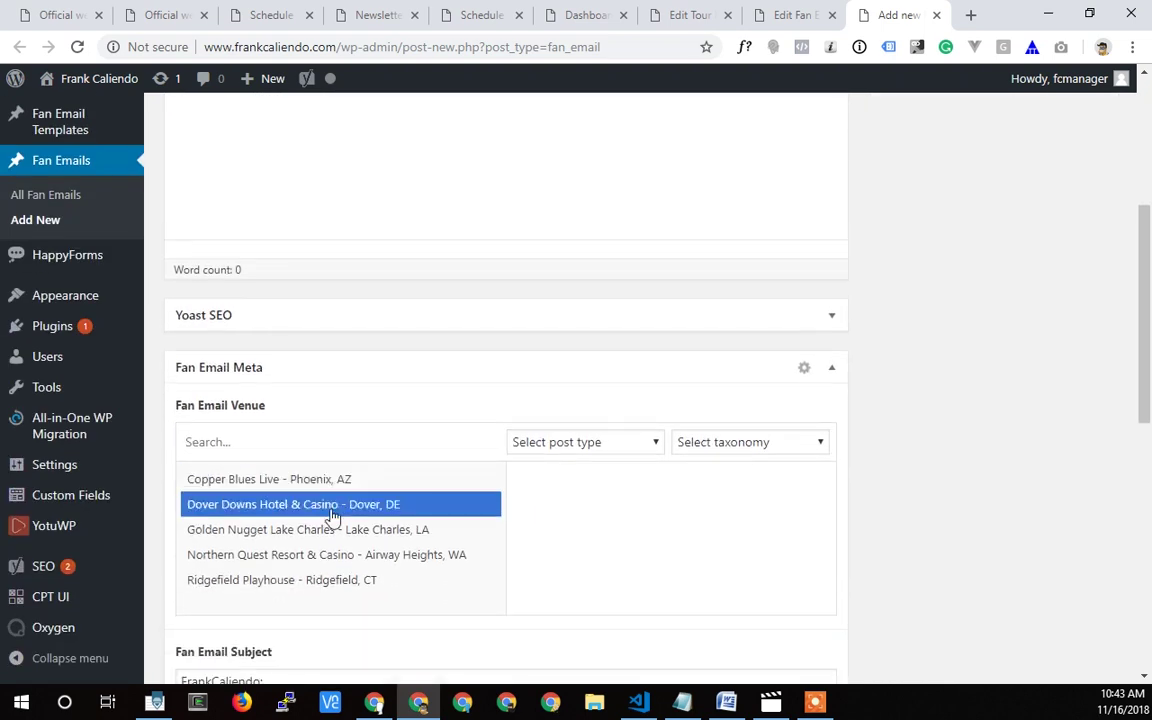
left_click(237, 480)
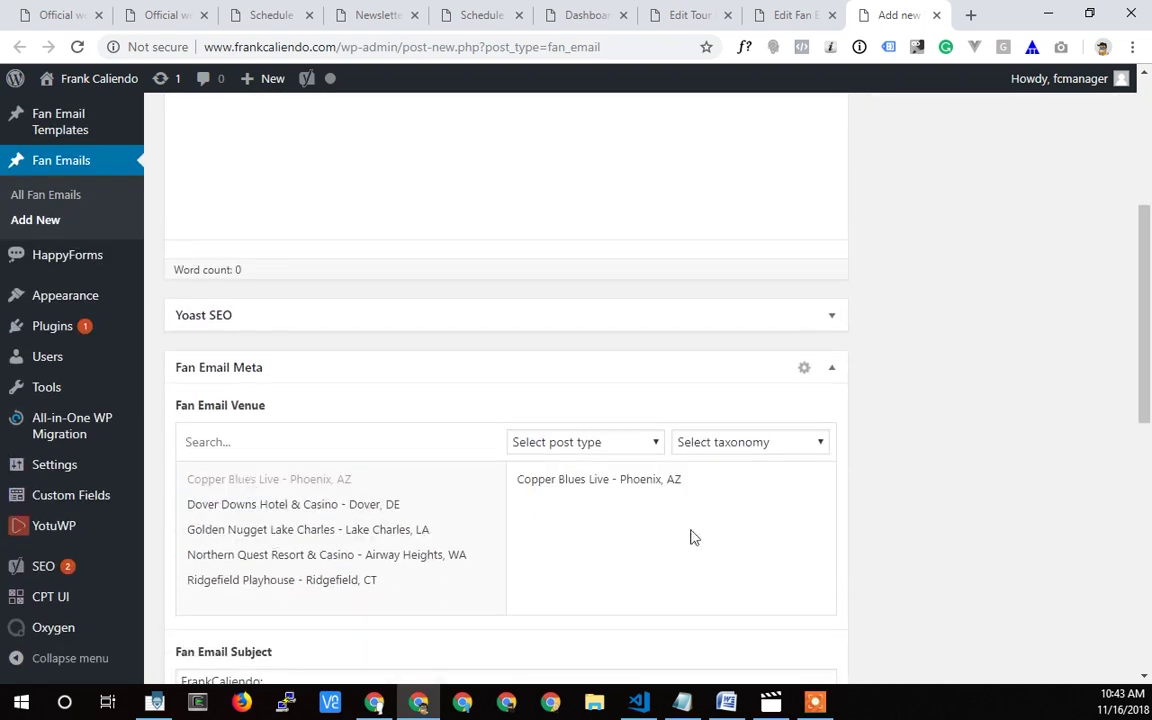
scroll(568, 581, "up", 3)
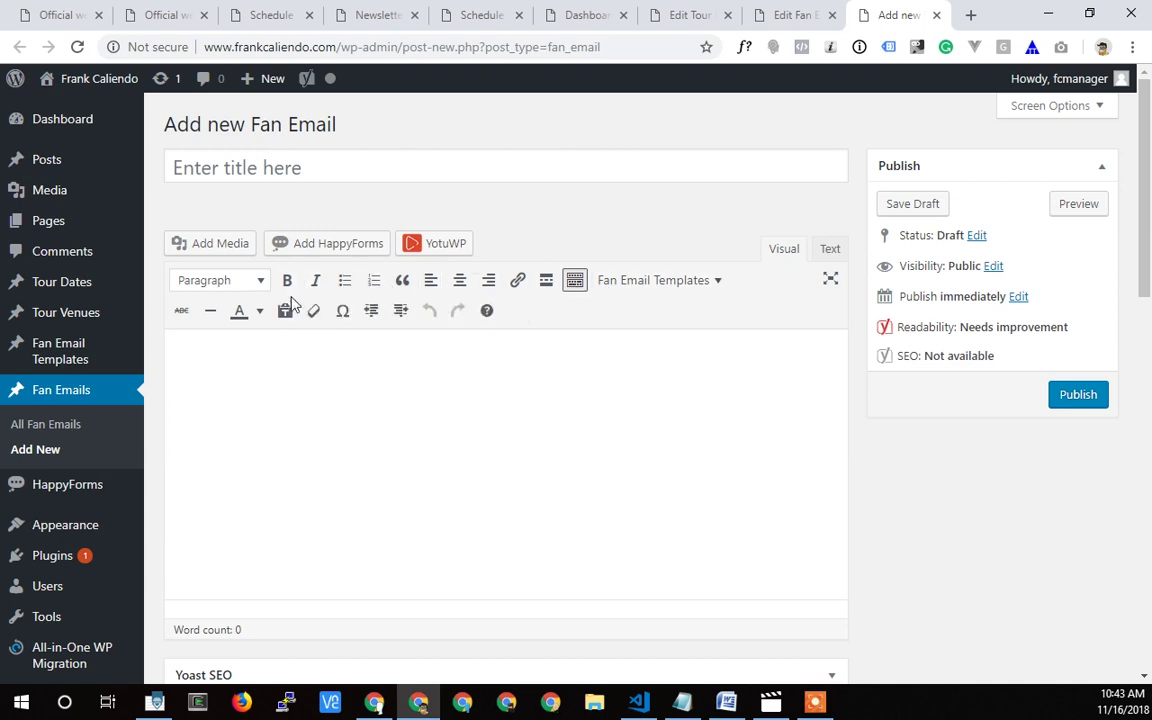
left_click(658, 281)
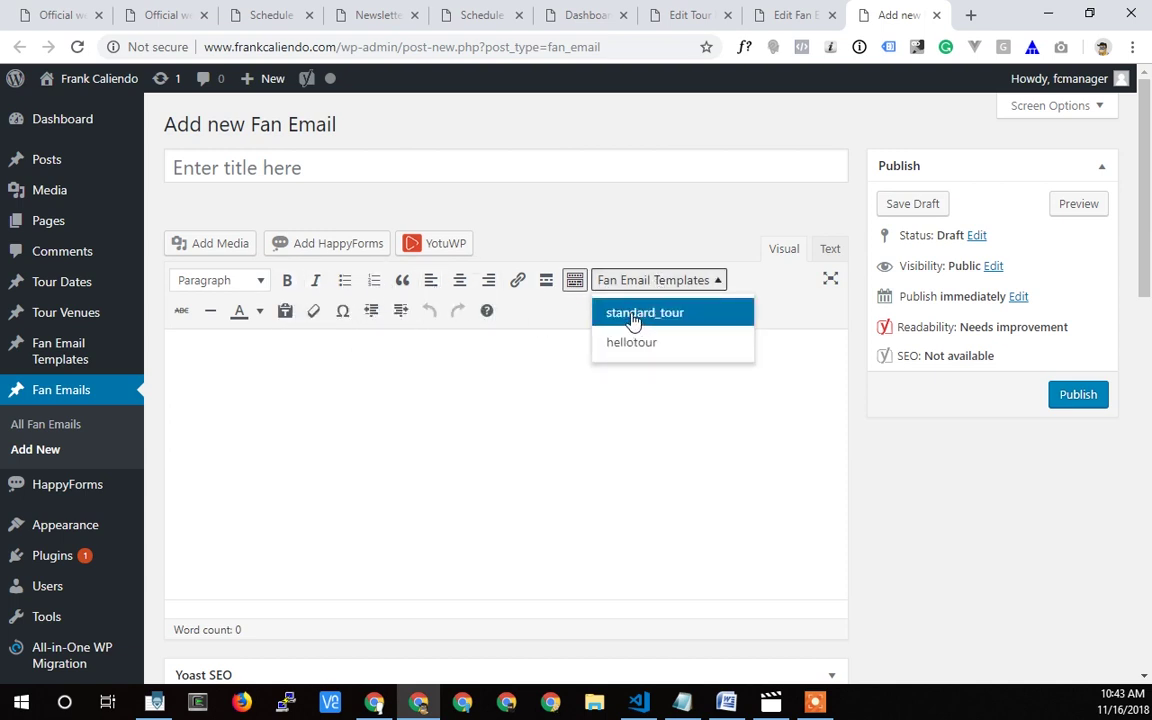
left_click(633, 316)
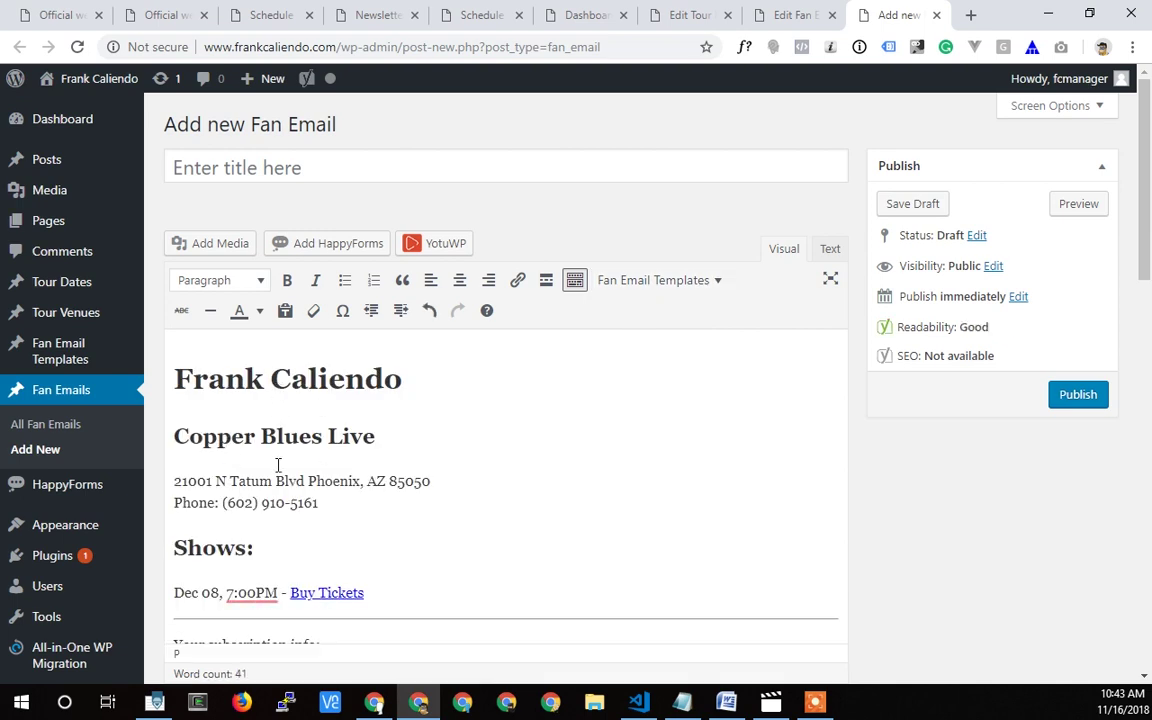
Step: Highlight the venue name heading in the generated email, and review the body down to the Fan Email Venue selection
left_click_drag(175, 436, 380, 436)
left_click(398, 437)
scroll(225, 500, "down", 1)
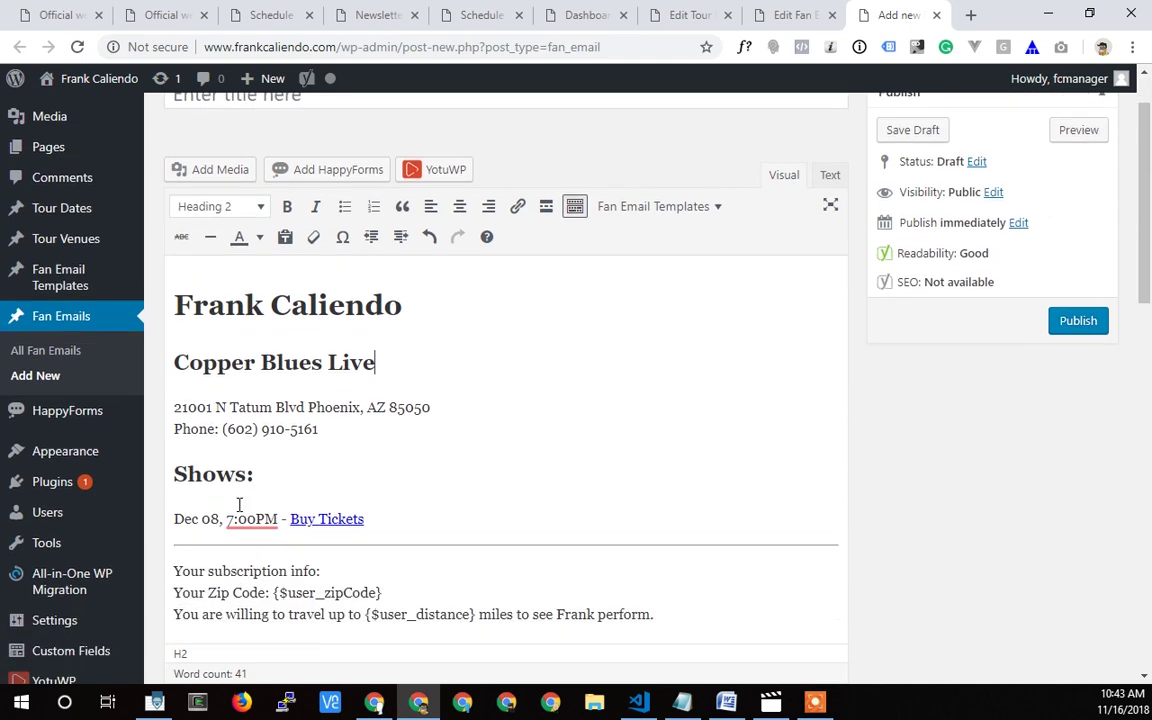
scroll(450, 610, "down", 3)
scroll(547, 592, "down", 2)
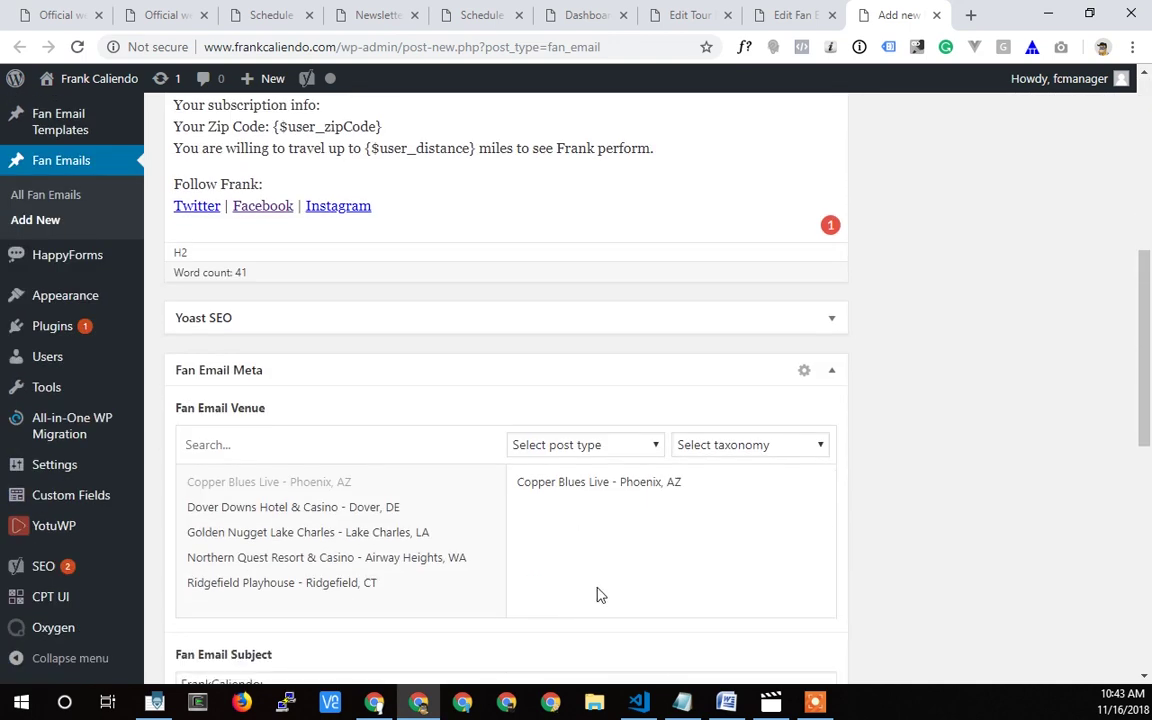
Step: Compare the {$venue_name} placeholder in the Standard Tour template with the venue heading in the new fan email, highlighting each
scroll(527, 535, "up", 4)
left_click(793, 17)
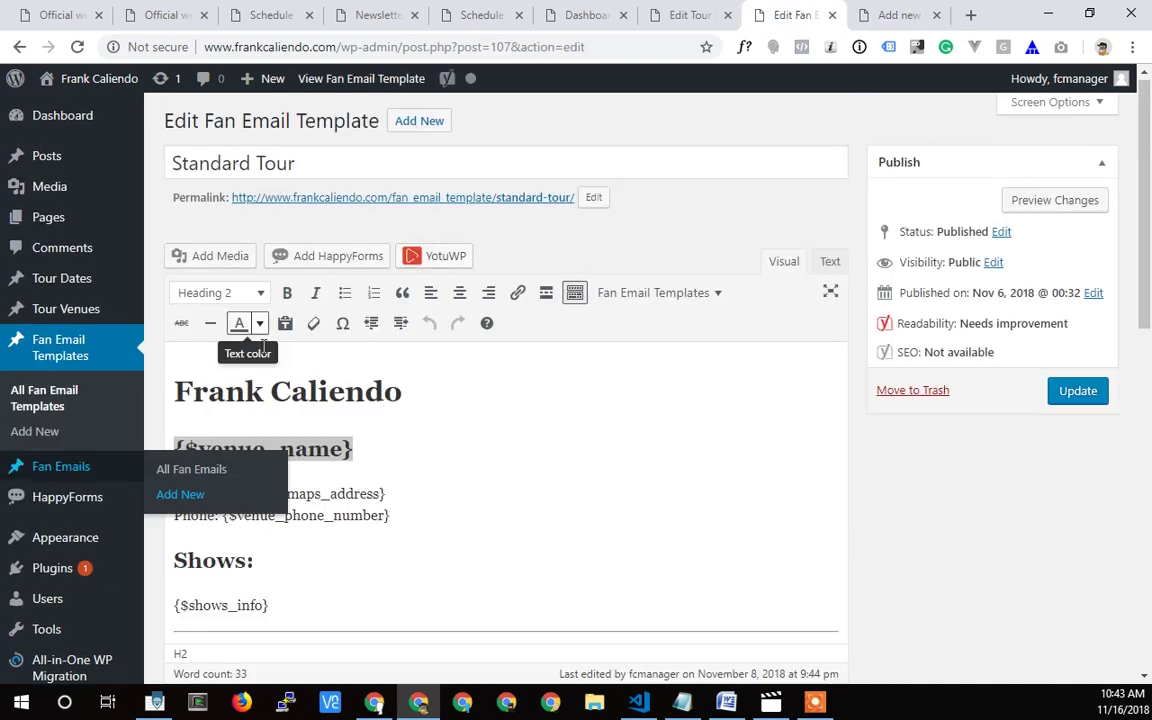
left_click(462, 440)
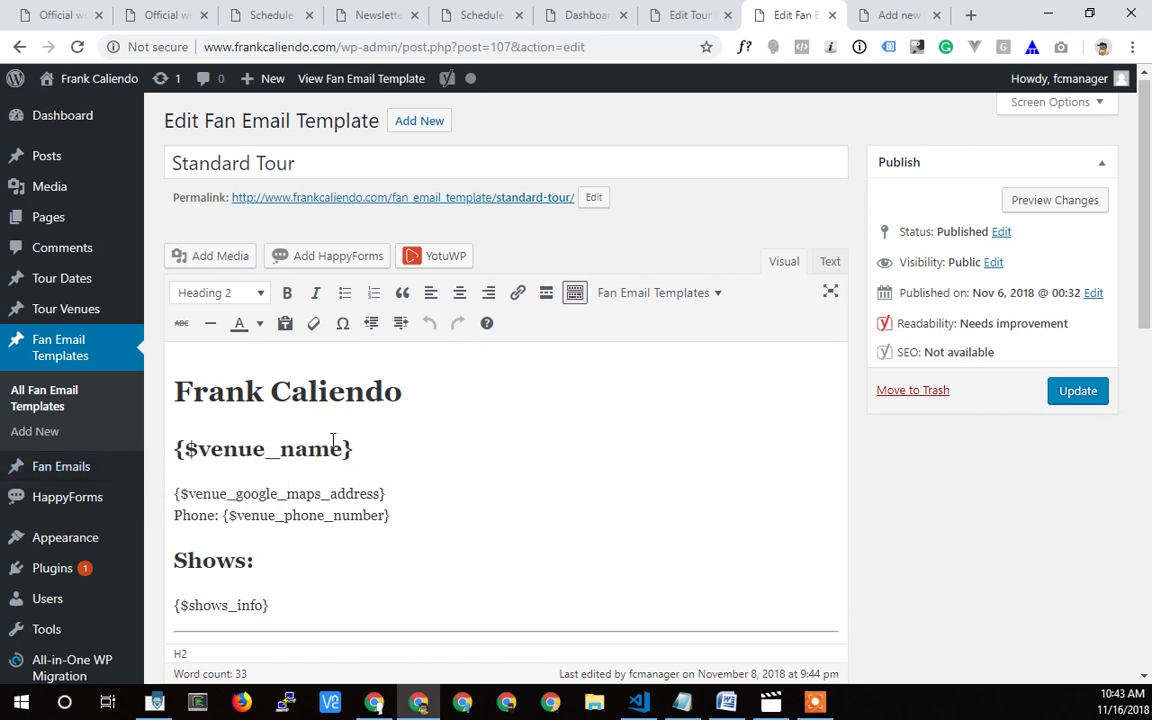
left_click_drag(378, 455, 172, 449)
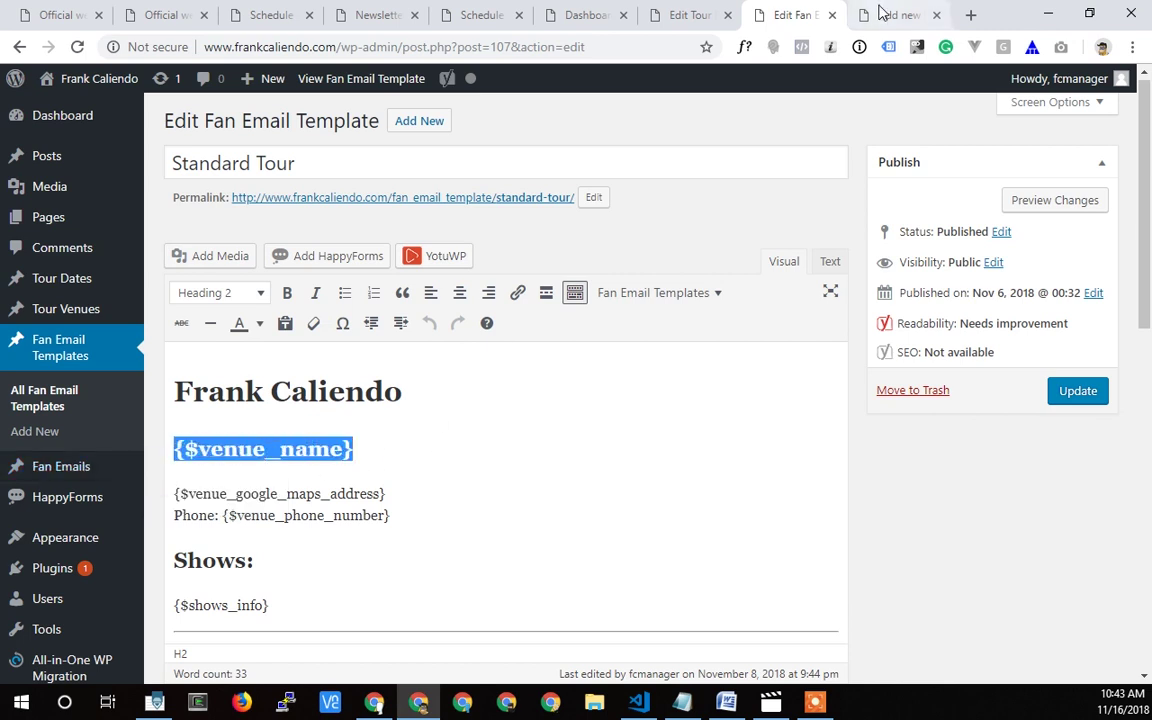
left_click(880, 14)
scroll(200, 380, "up", 2)
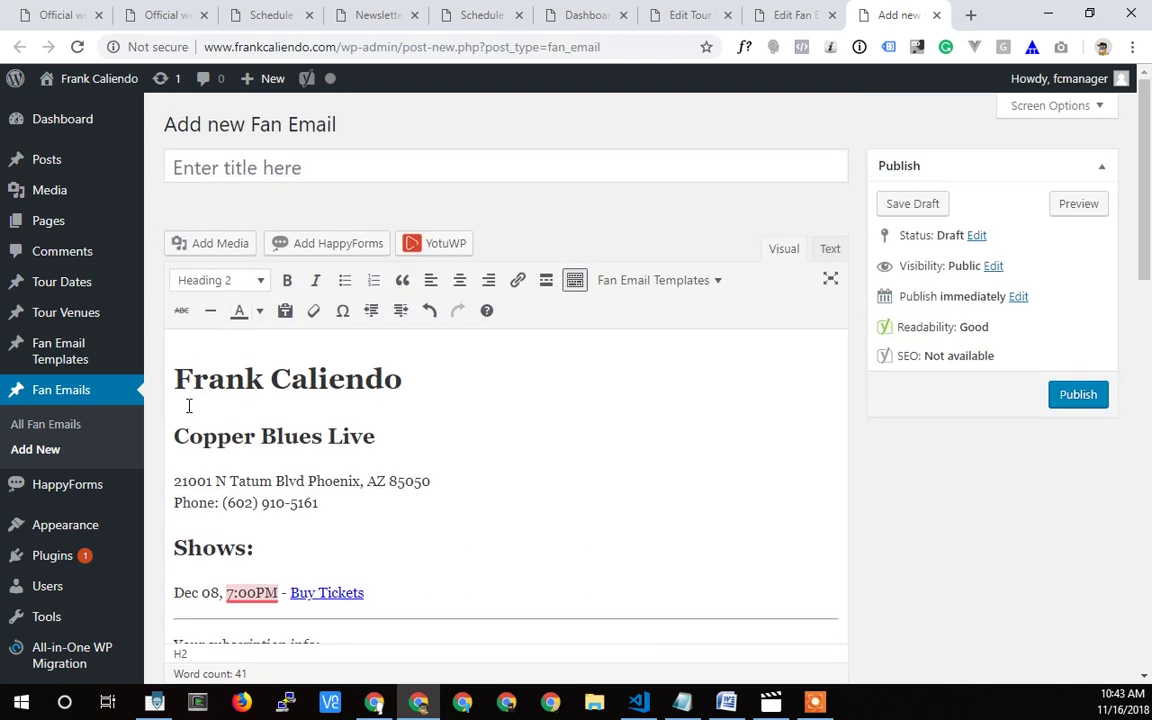
left_click_drag(174, 436, 376, 436)
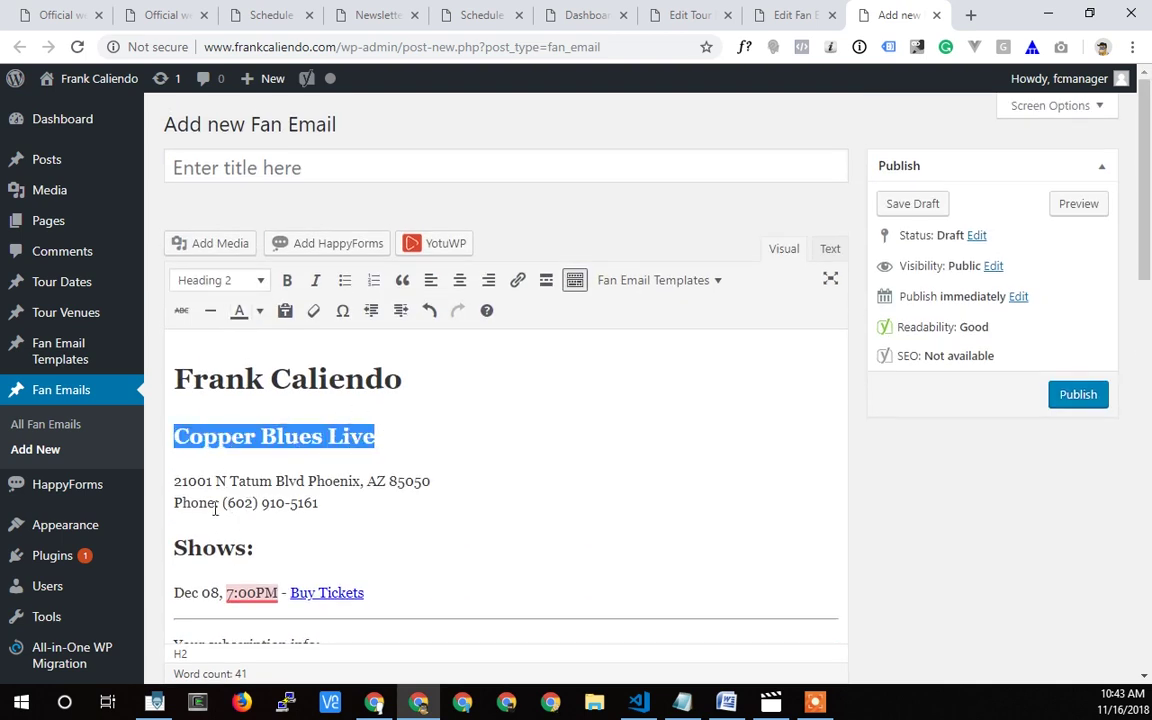
Step: Review the fan email's show and subscription info, and highlight the {$user_zipCode} placeholder
scroll(548, 520, "down", 1)
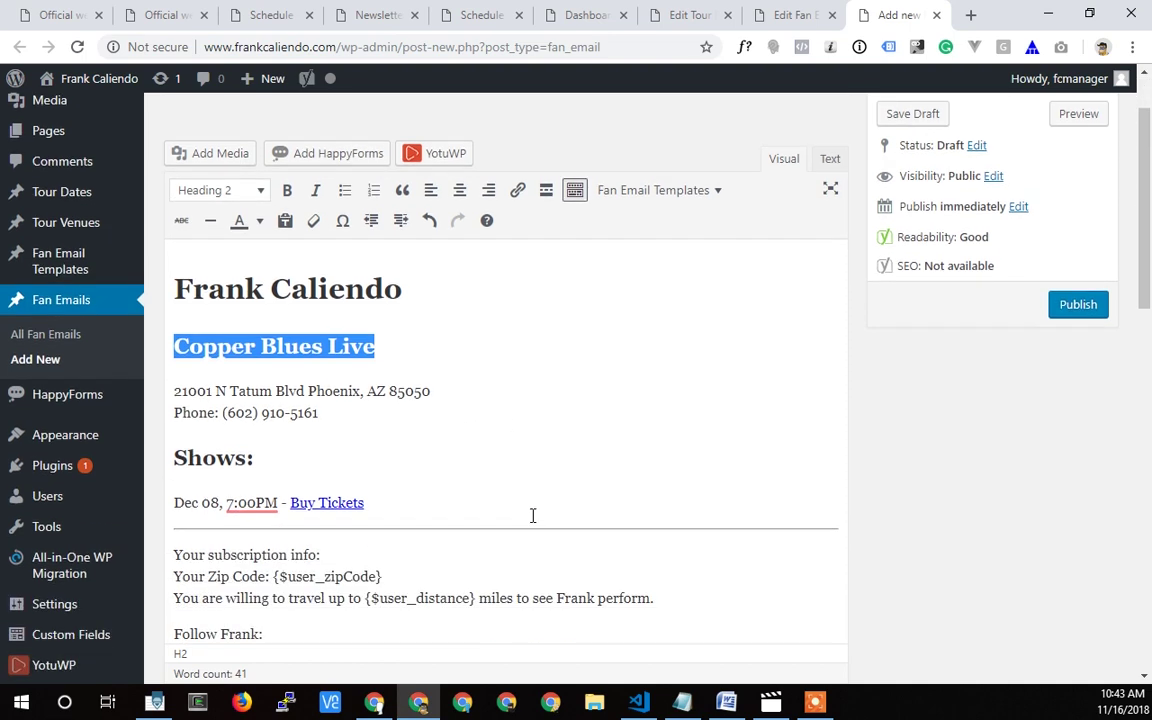
scroll(424, 443, "down", 2)
scroll(372, 410, "up", 1)
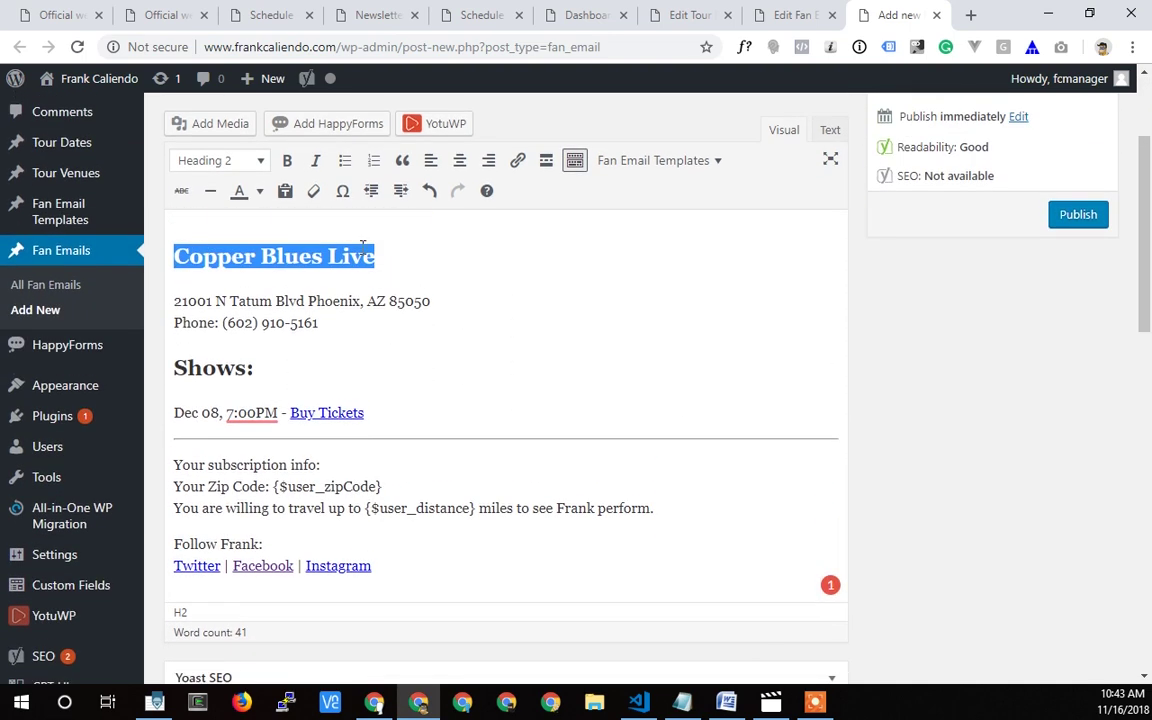
scroll(342, 417, "up", 1)
scroll(390, 480, "down", 2)
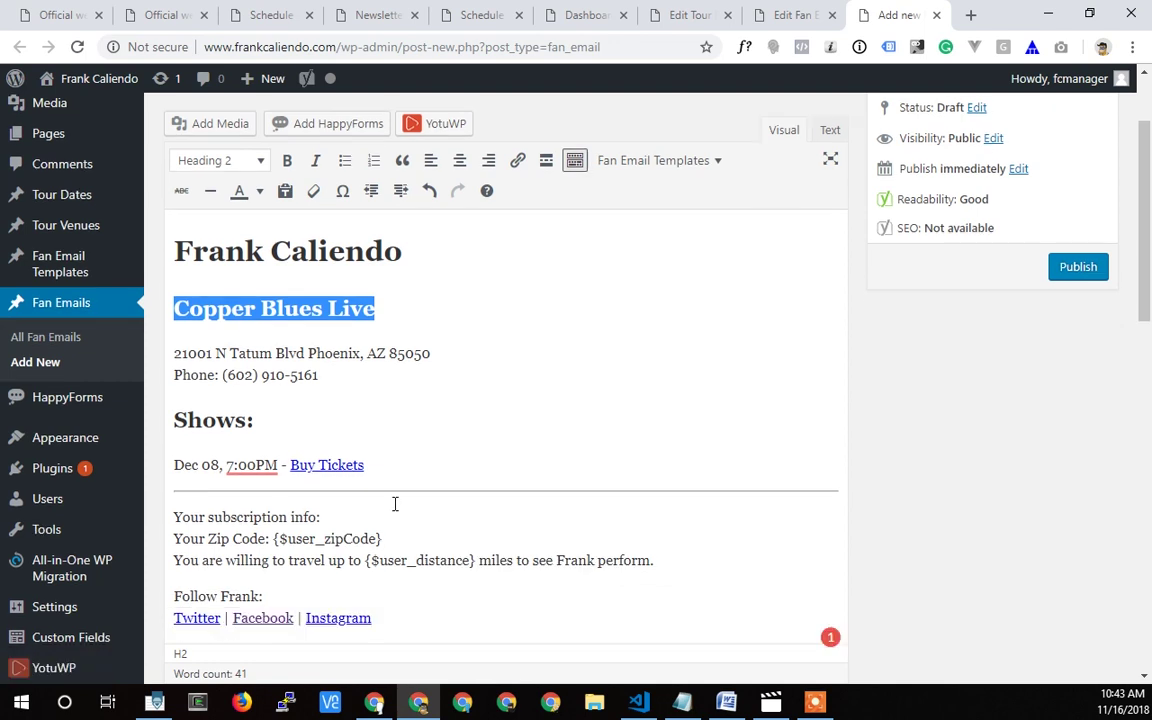
left_click_drag(274, 397, 395, 416)
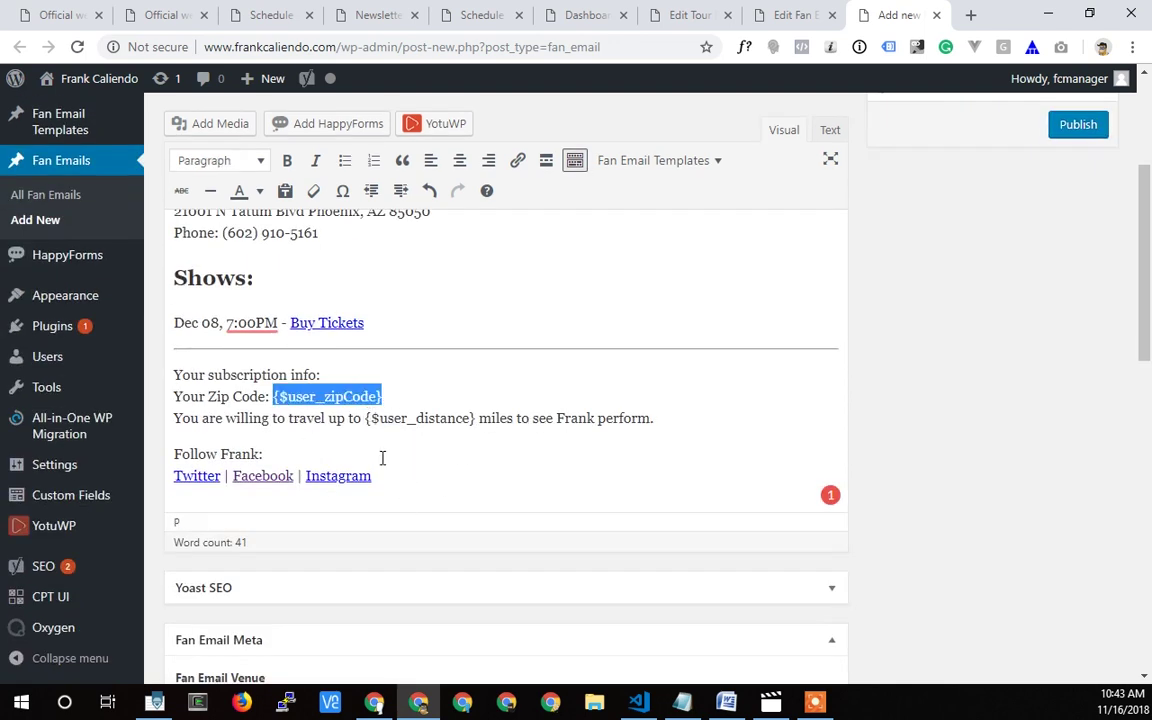
Step: Examine the Fan Email Meta fields from Zip Code and Send Type to Distance, and the Send Fan Email section
scroll(382, 457, "down", 6)
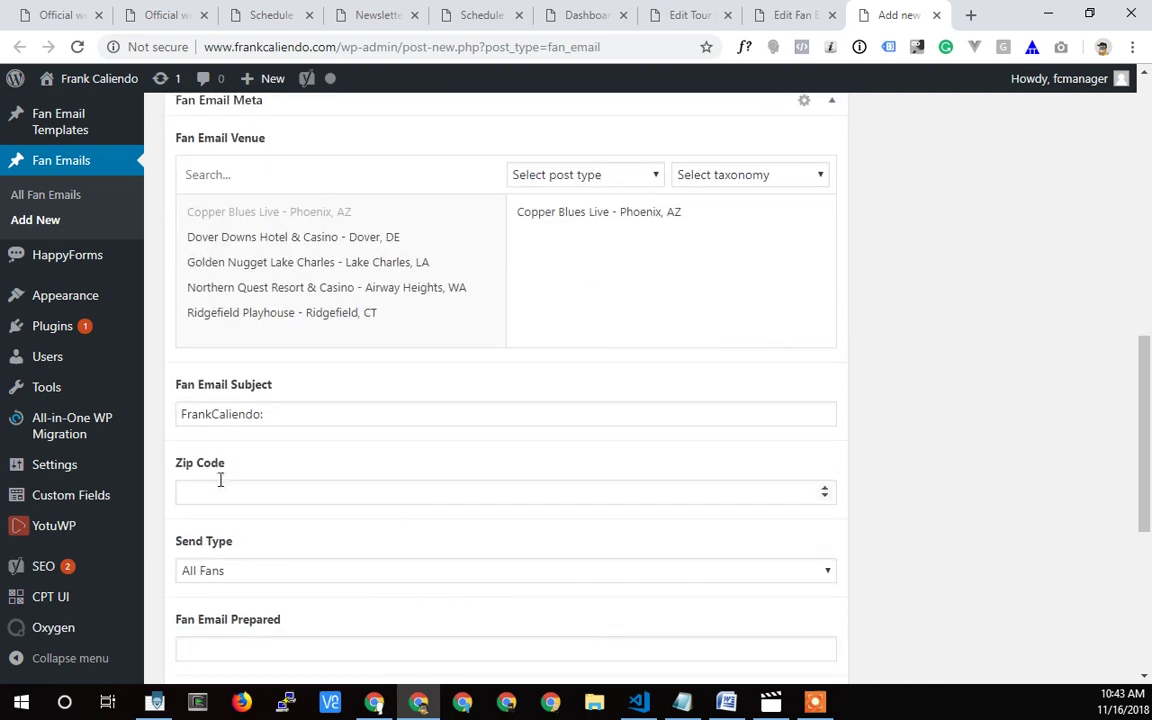
left_click(211, 492)
left_click(475, 520)
scroll(265, 576, "down", 2)
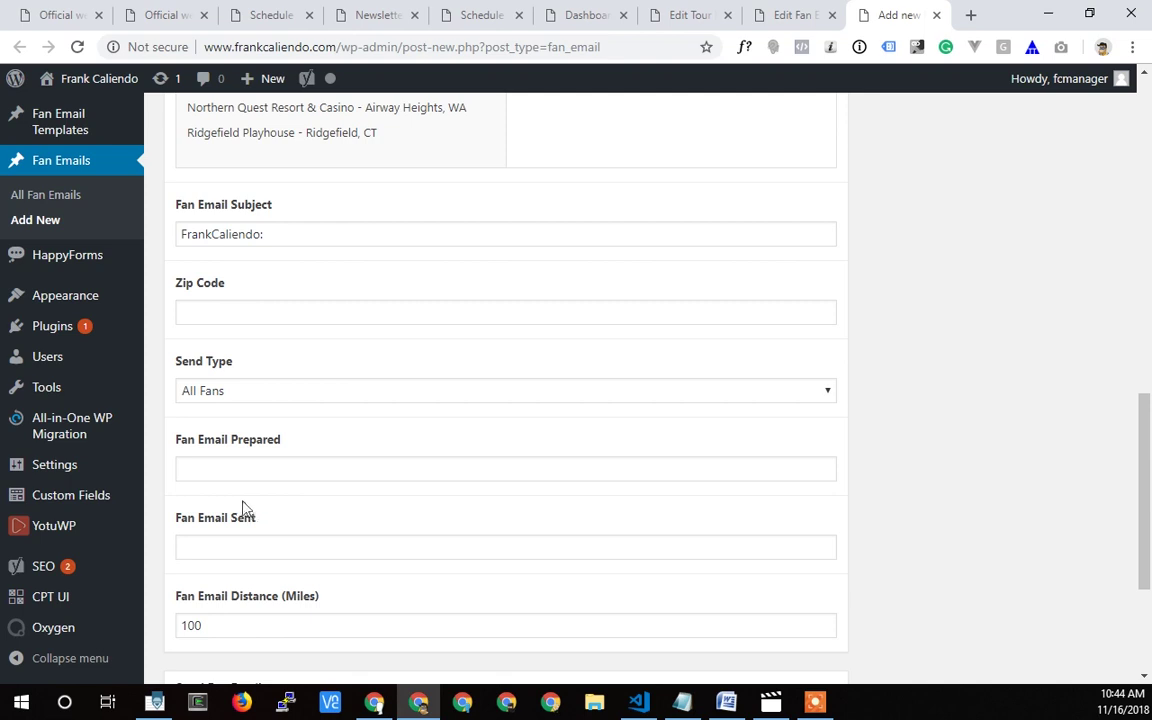
scroll(329, 540, "down", 3)
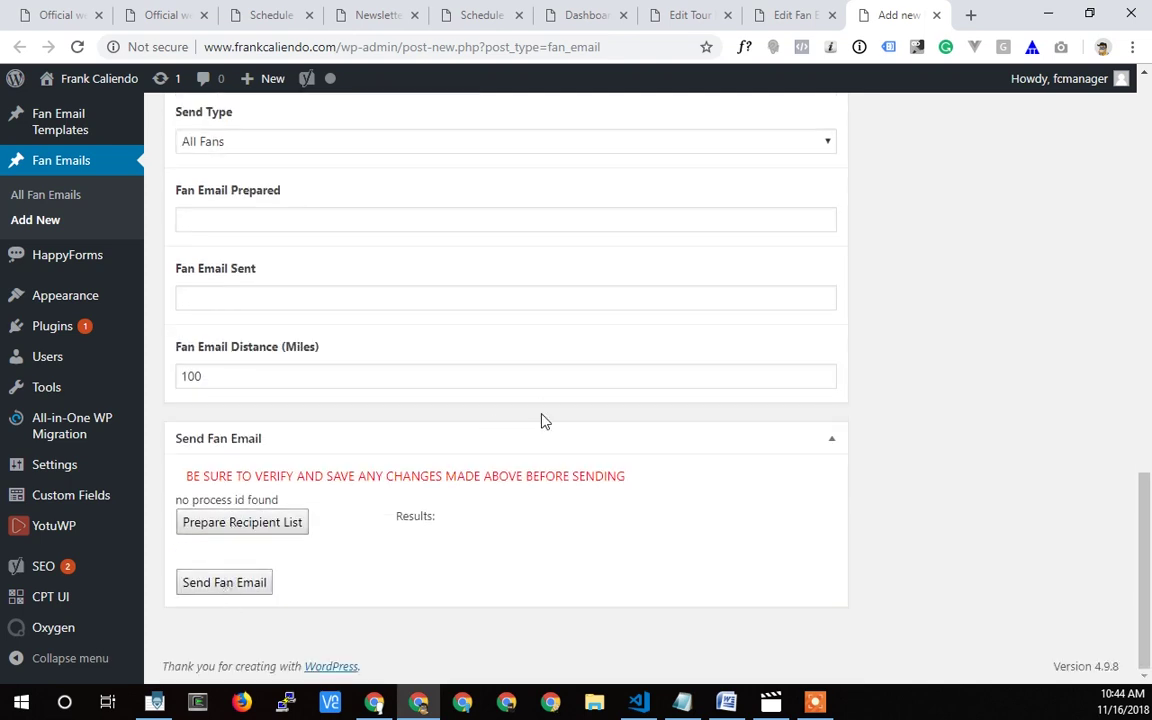
scroll(447, 458, "up", 11)
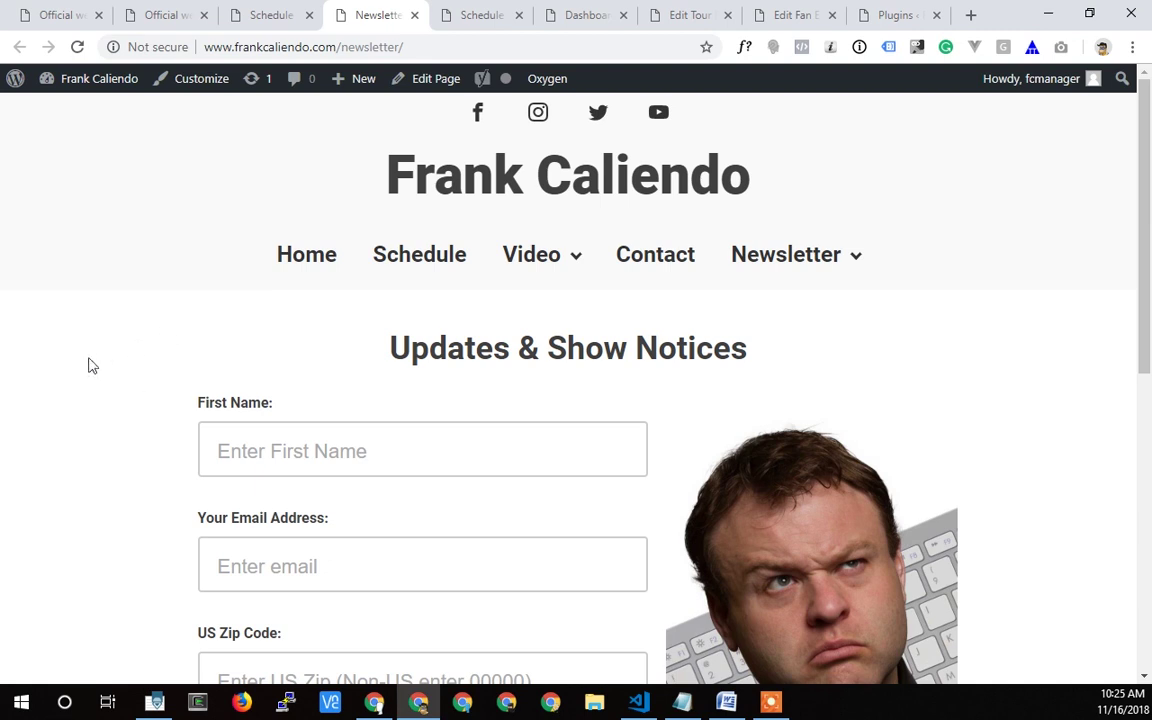
Step: Highlight the Updates & Show Notices heading on the live Newsletter page, and clear the selection
left_click_drag(397, 343, 689, 370)
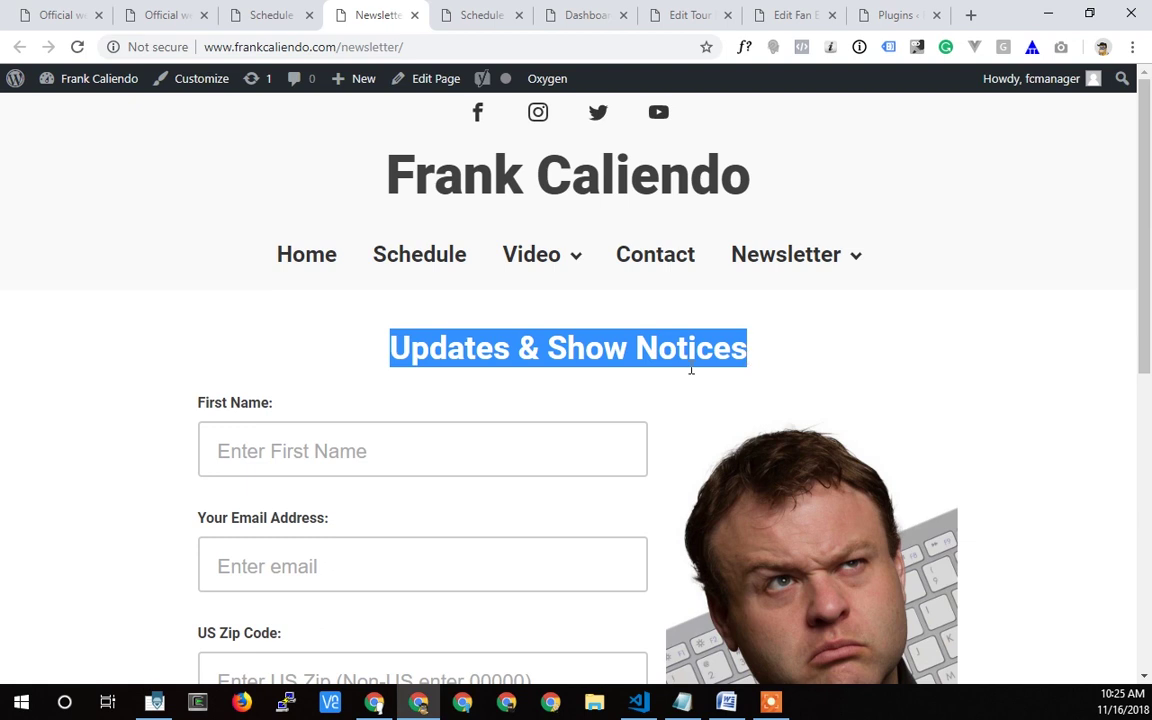
left_click(263, 341)
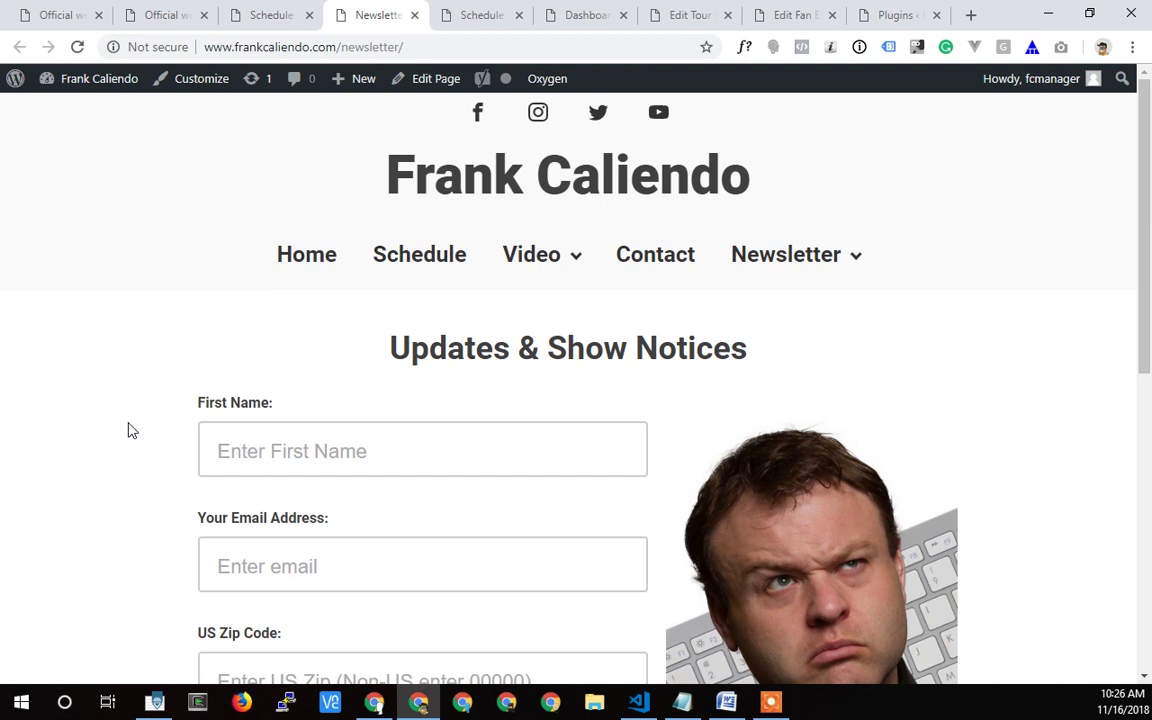
left_click(970, 15)
type("ded")
key("Return")
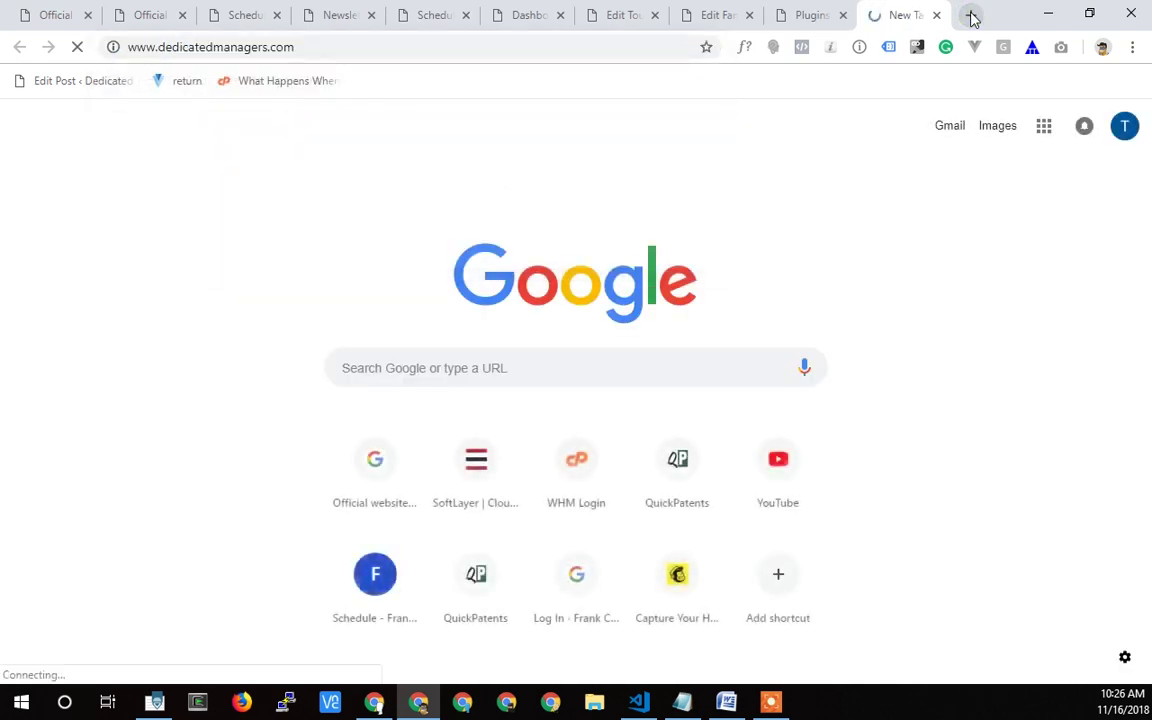